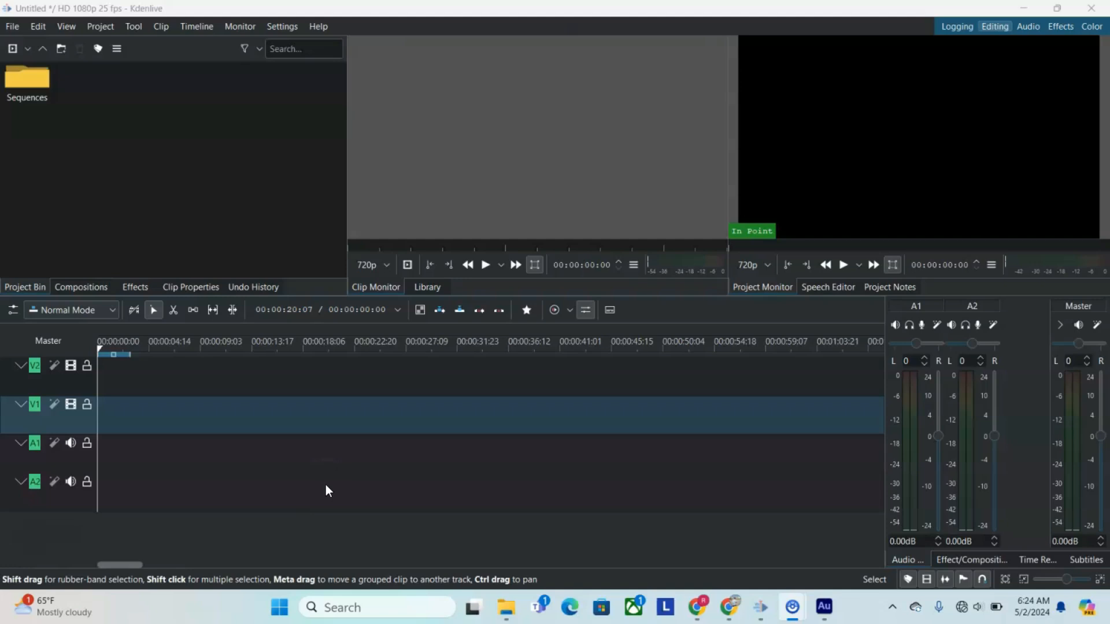
click(236, 443)
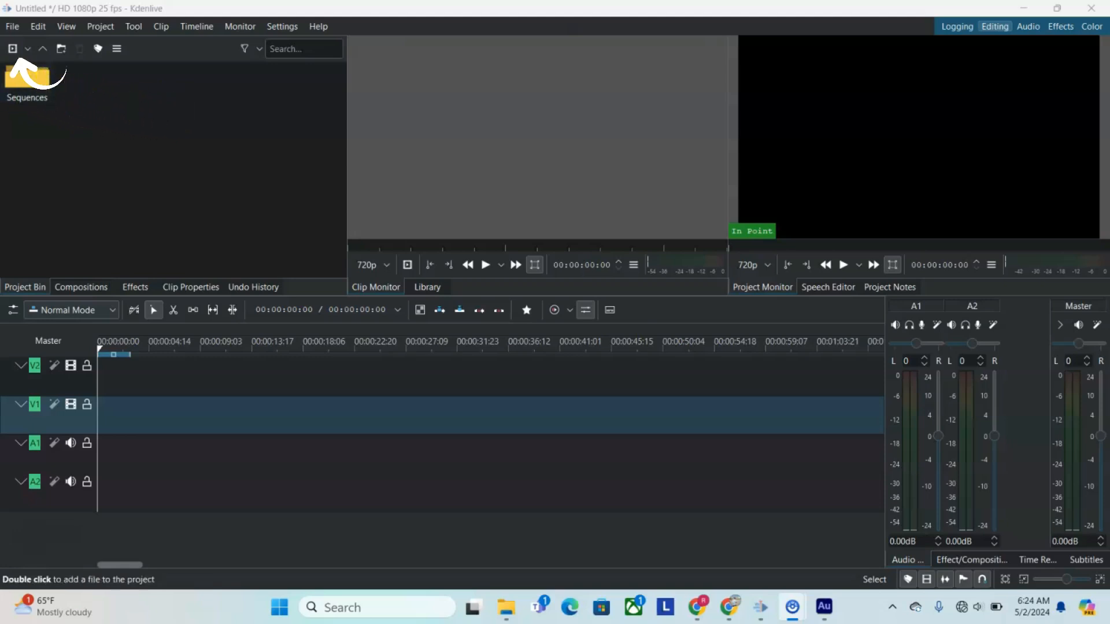
click(27, 48)
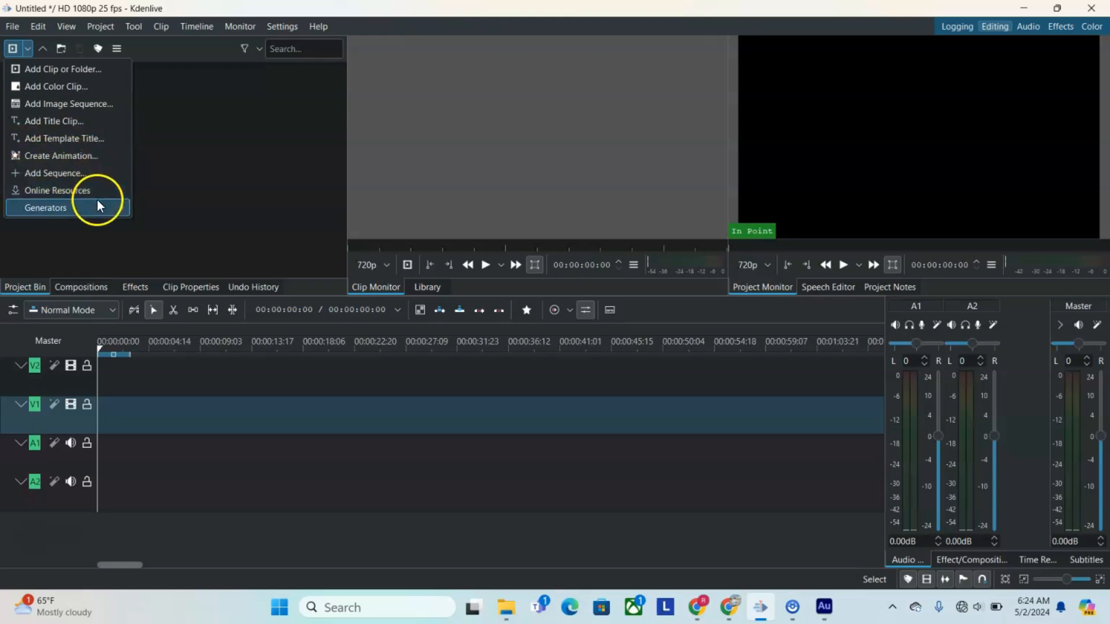
mouse_move(97, 208)
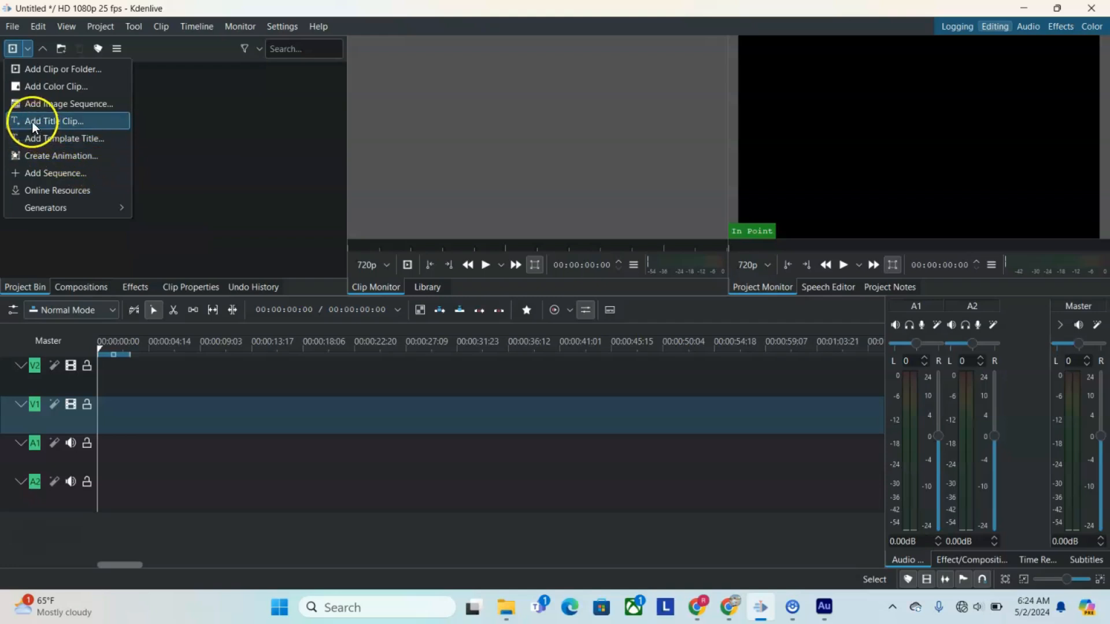
click(12, 49)
Step: Import from Downloads _MG_9926.JPG, the "I EARN KSH 26K PER WEEK" video, 2.jpg, 3.jpg, 4.jpg, 8.jpg, 00124.MTS, african-night-171020.mp3 and african-uplifting-corporate-71086.mp3
click(12, 50)
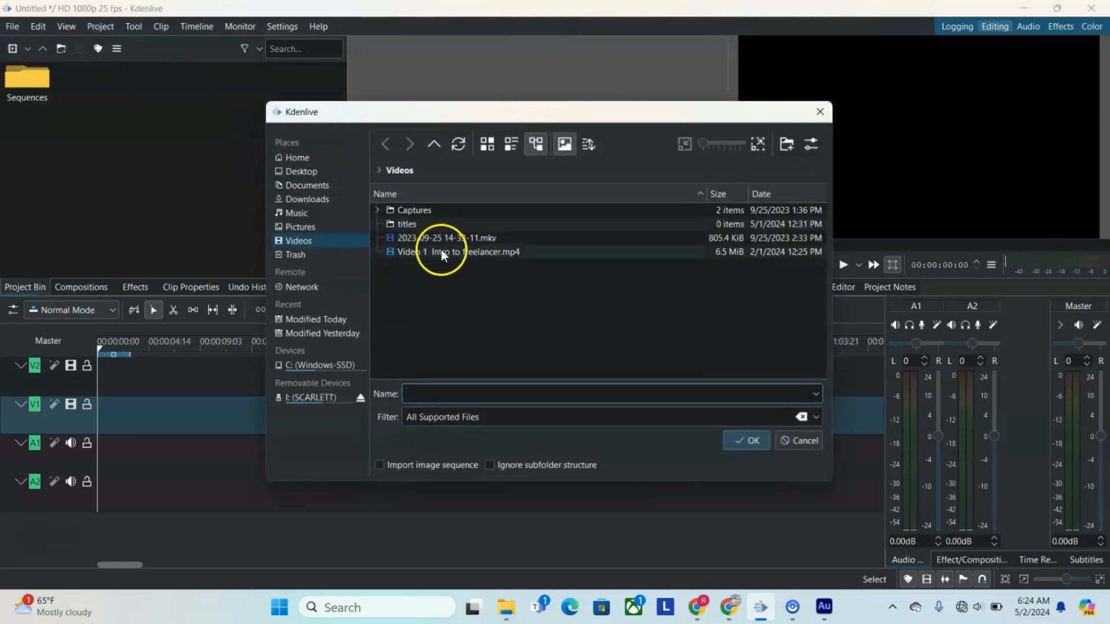
click(313, 199)
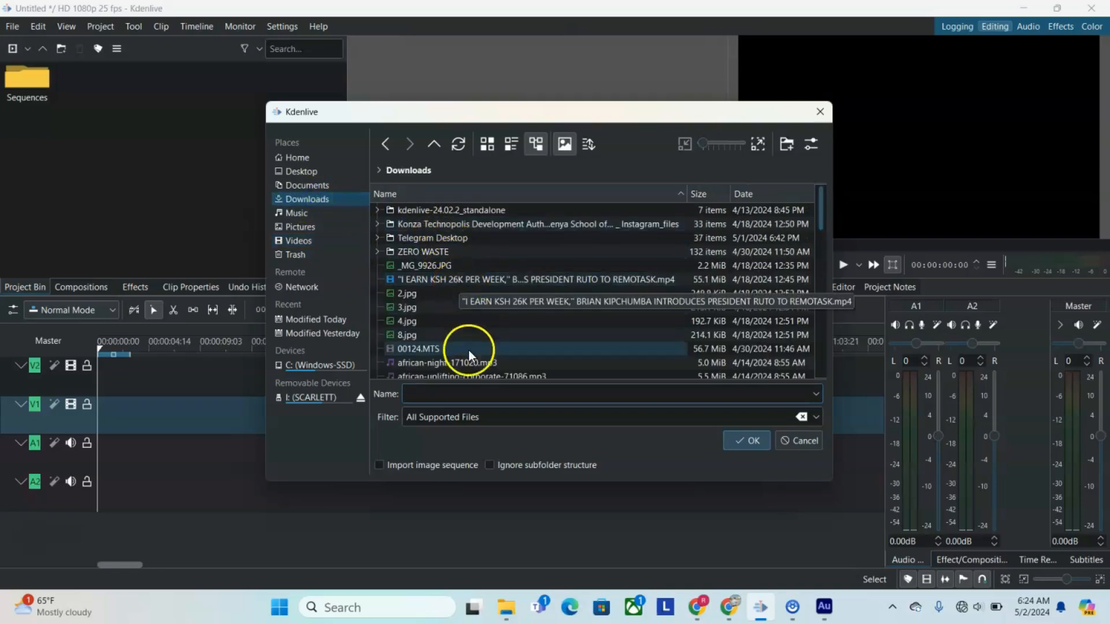
right_click(419, 265)
click(419, 265)
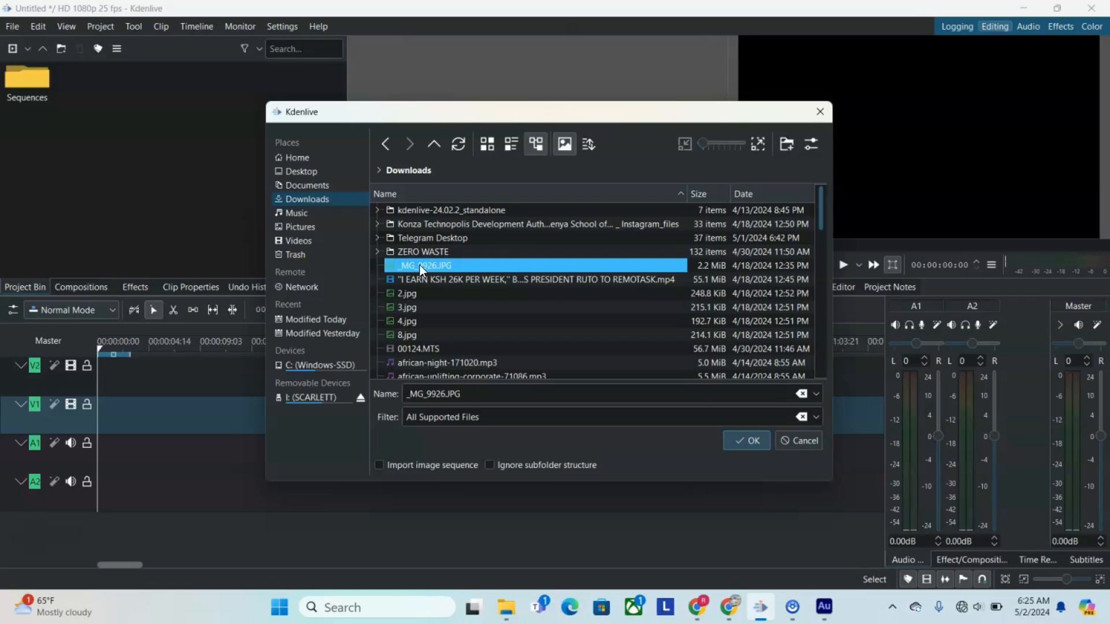
ctrl+click(412, 282)
ctrl+click(412, 295)
ctrl+click(412, 307)
ctrl+click(413, 320)
ctrl+click(412, 337)
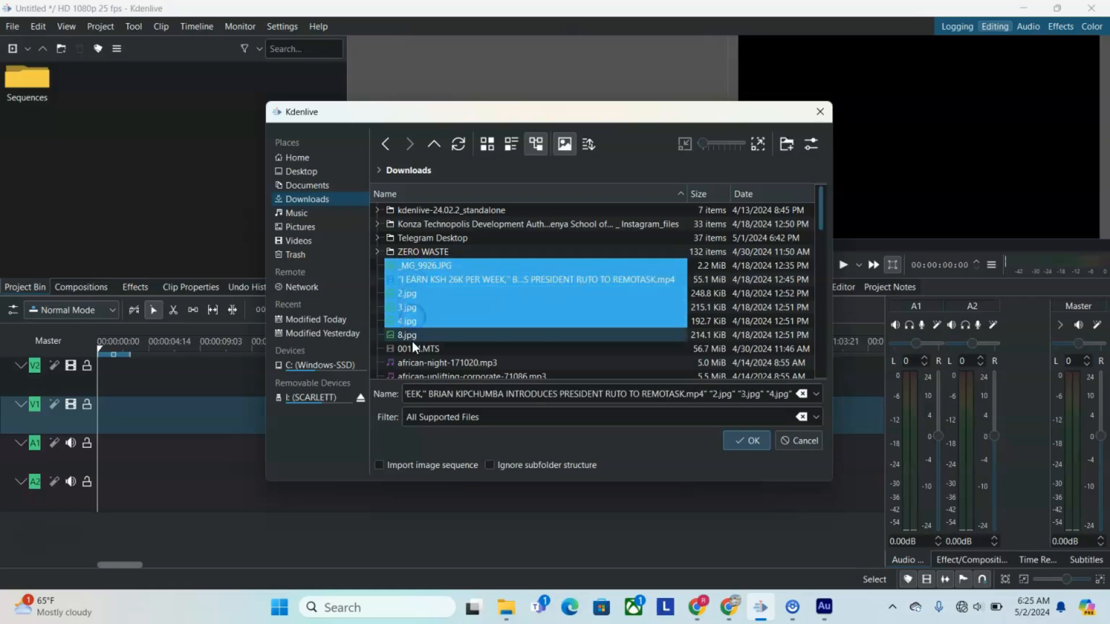
ctrl+click(421, 350)
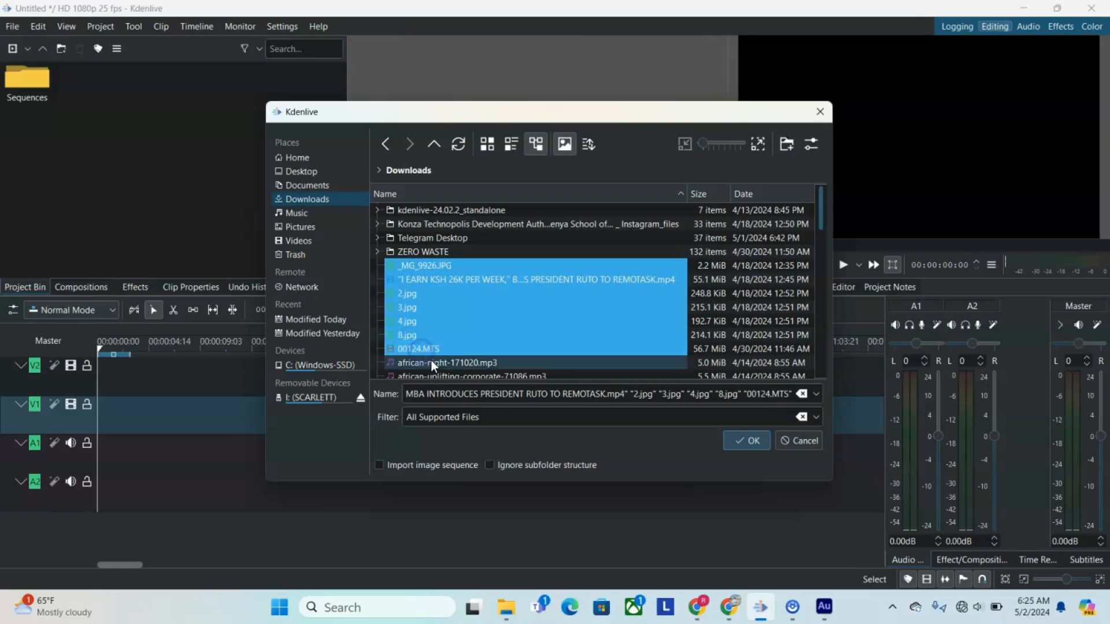
ctrl+click(435, 363)
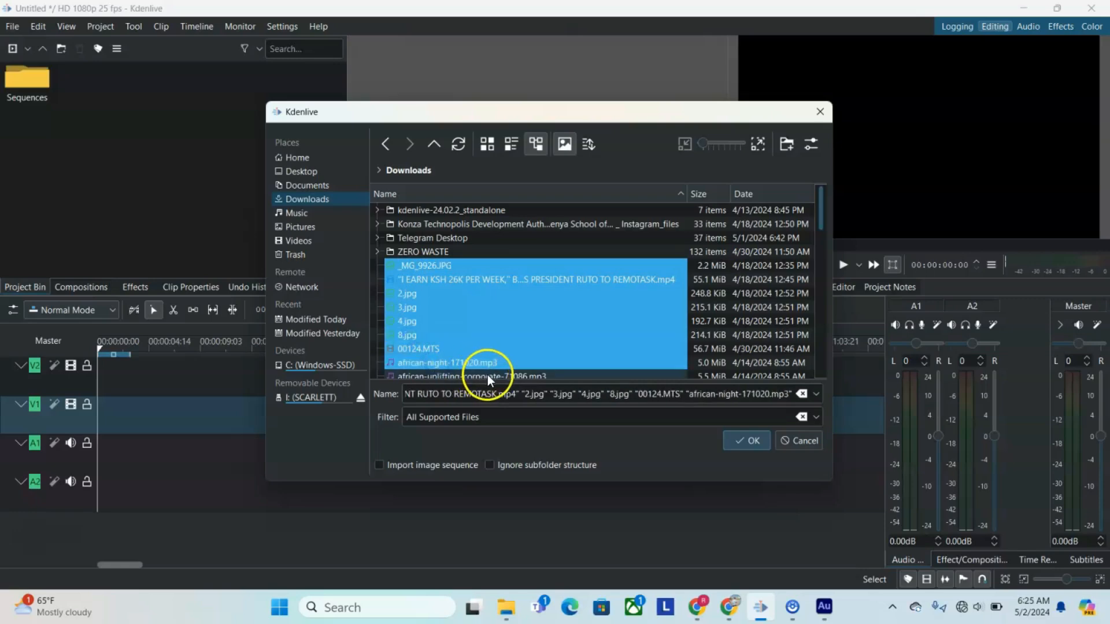
ctrl+click(487, 375)
click(751, 439)
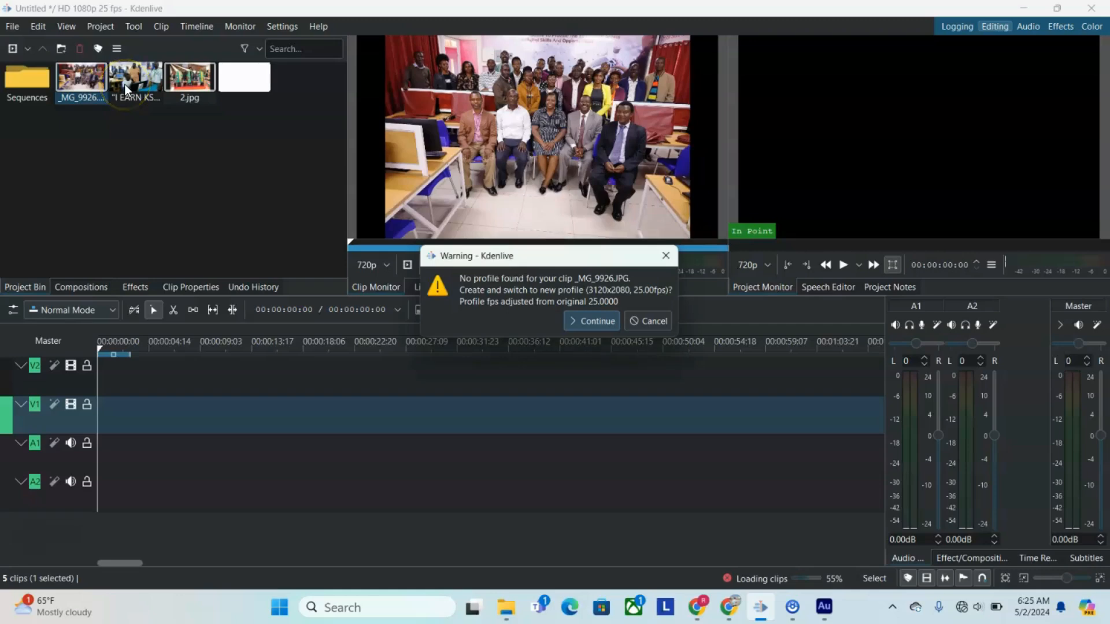
Step: Accept the proposed 3120x2080 and 1024x768 profiles at 25 fps, and preview the imported MP4 video and 2.jpg
click(596, 321)
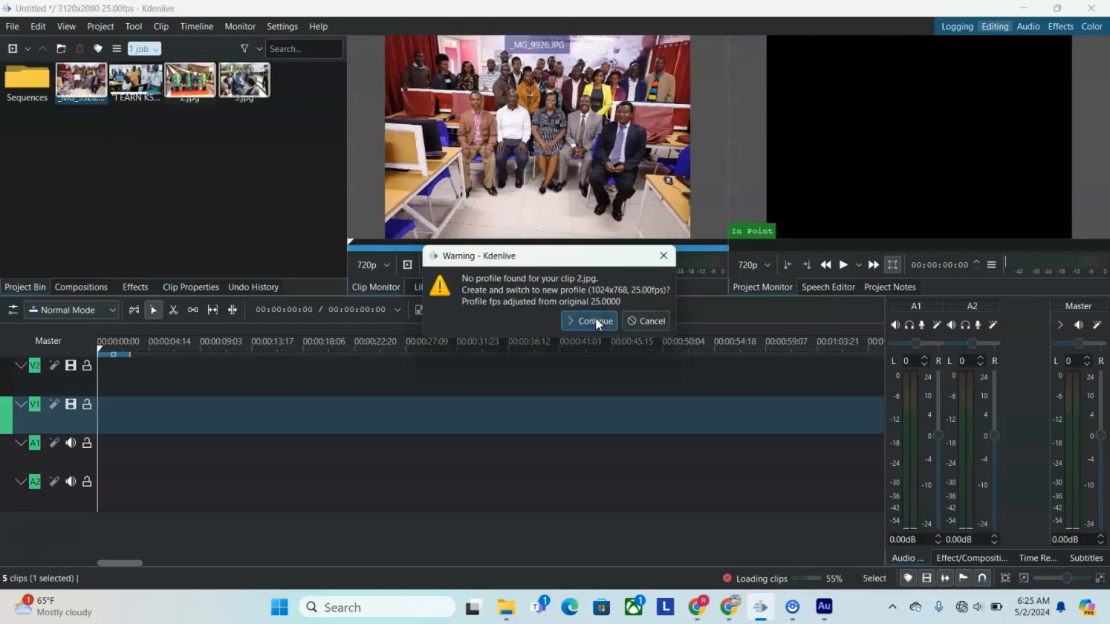
click(595, 321)
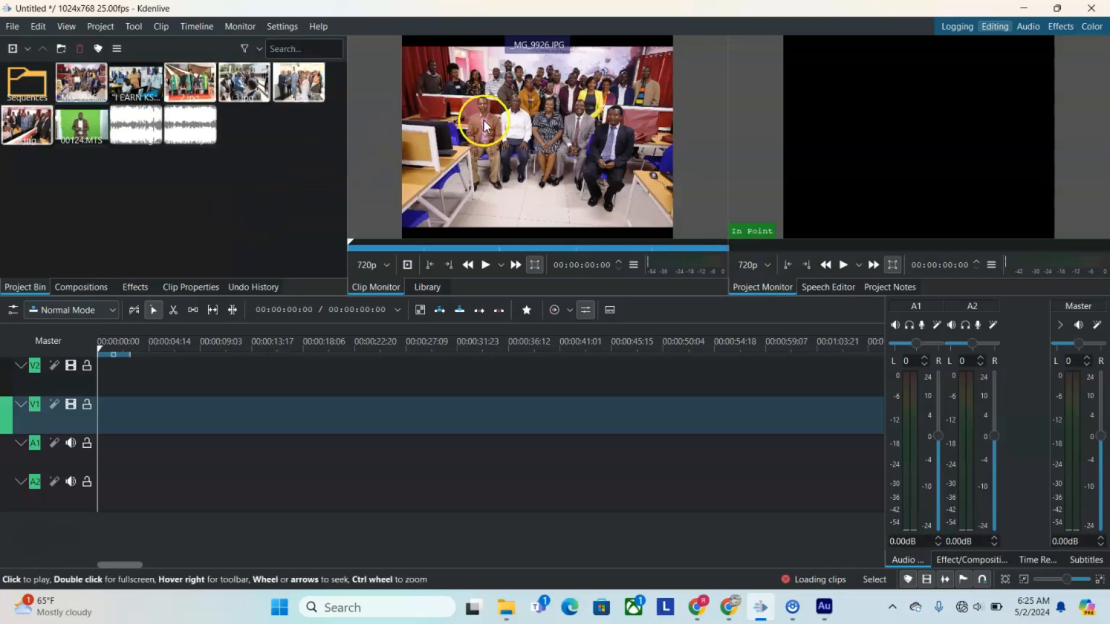
click(132, 94)
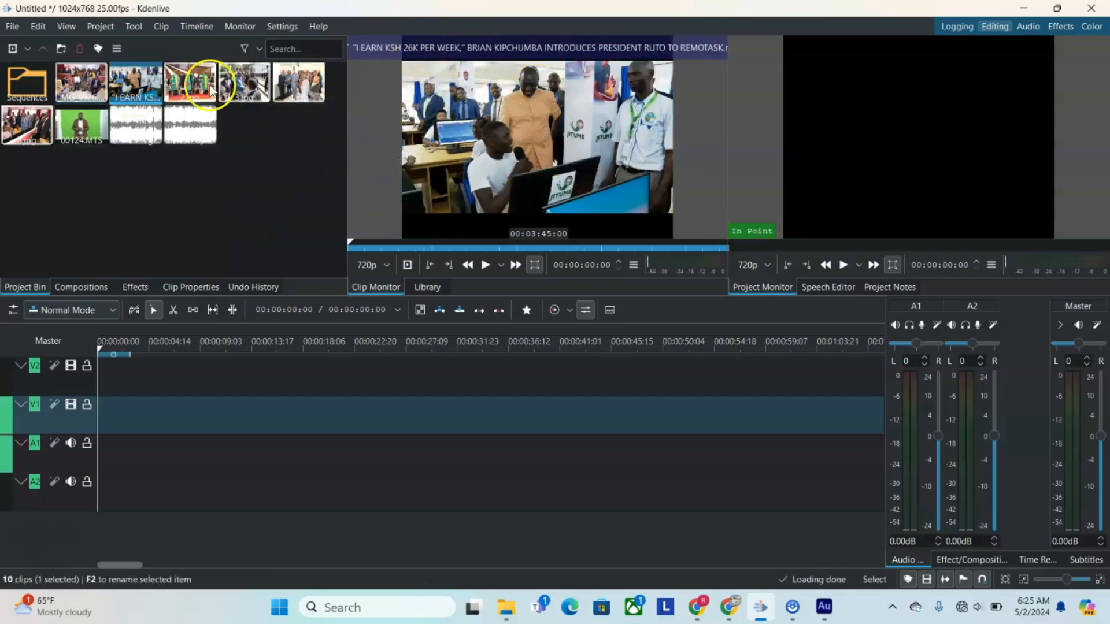
click(190, 82)
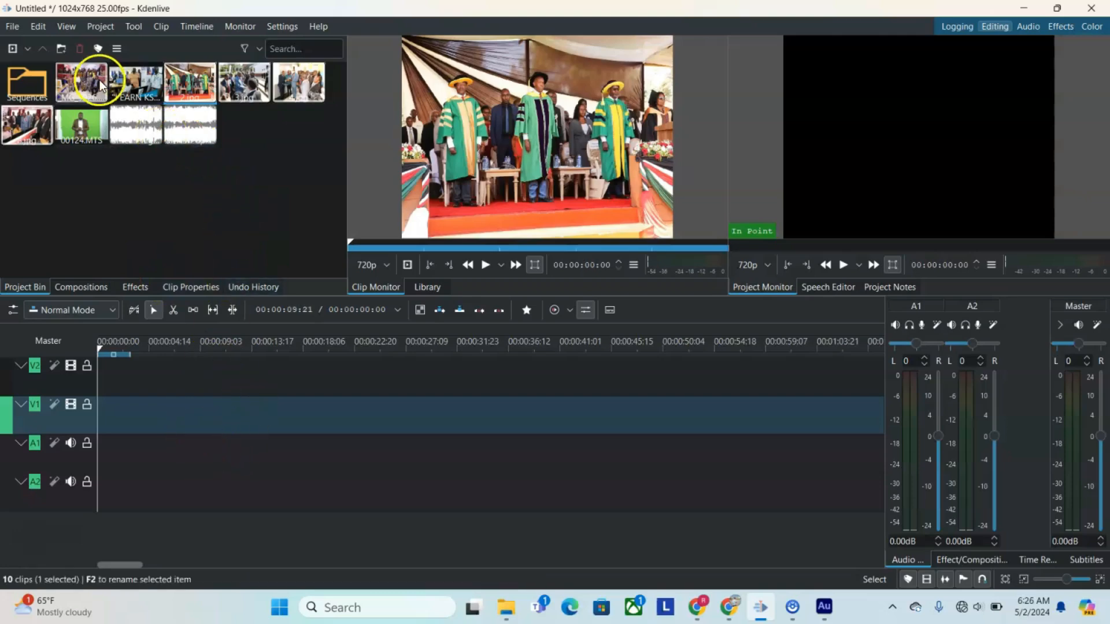
Step: Place _MG_9926.JPG, 3.jpg, 4.jpg and 8.jpg end to end from the start of track V2, and add 00124.MTS on V1 where the images end
drag(89, 81, 99, 373)
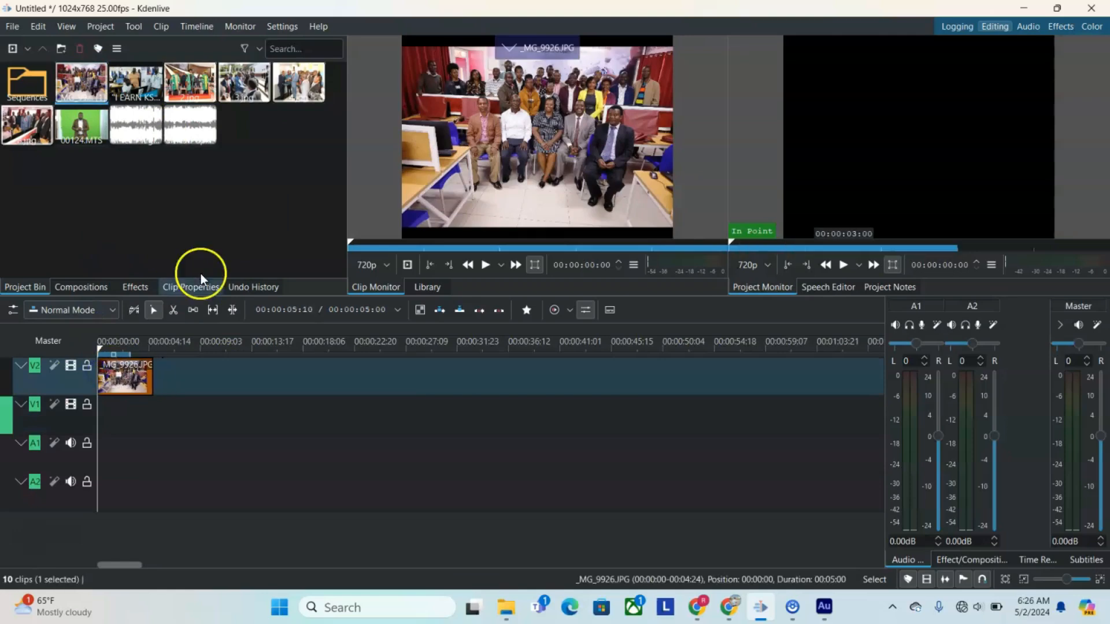
drag(236, 77, 129, 384)
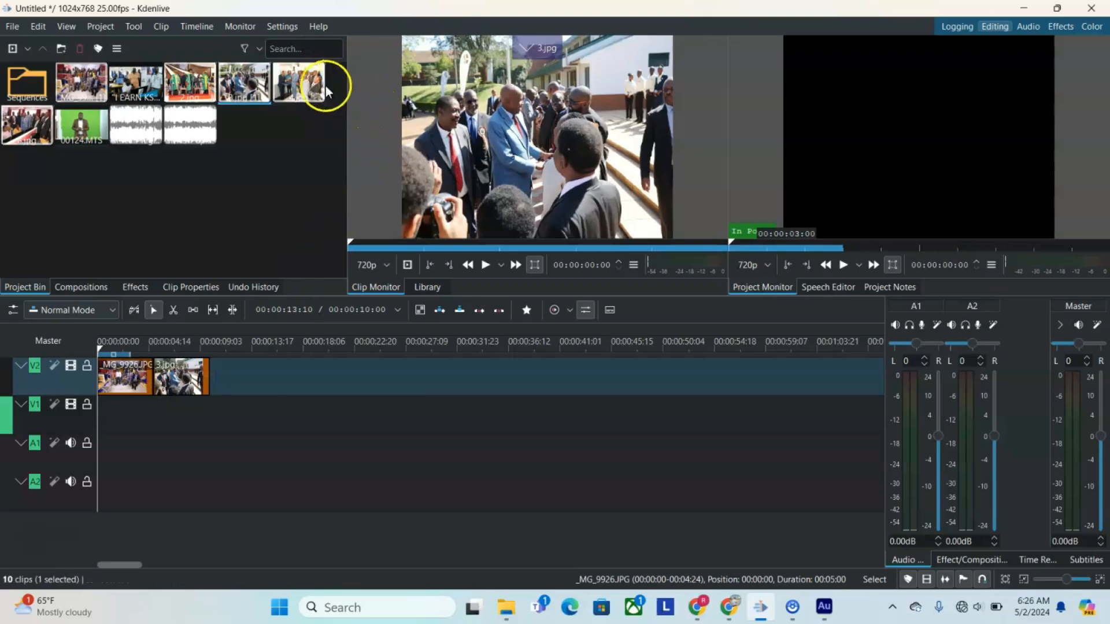
drag(315, 87, 212, 368)
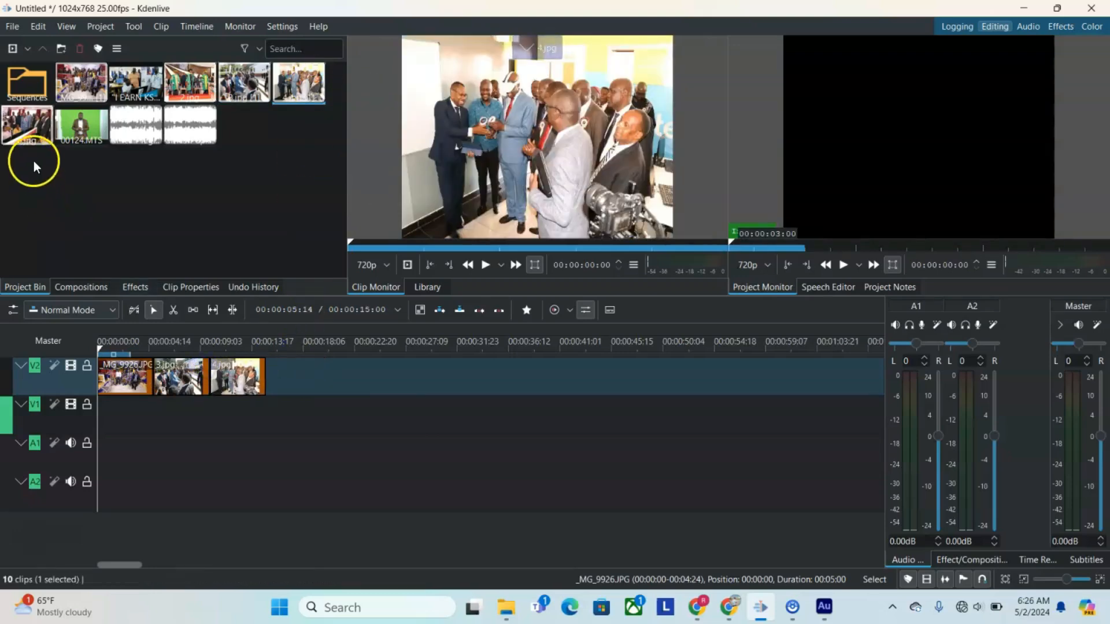
drag(19, 122, 275, 368)
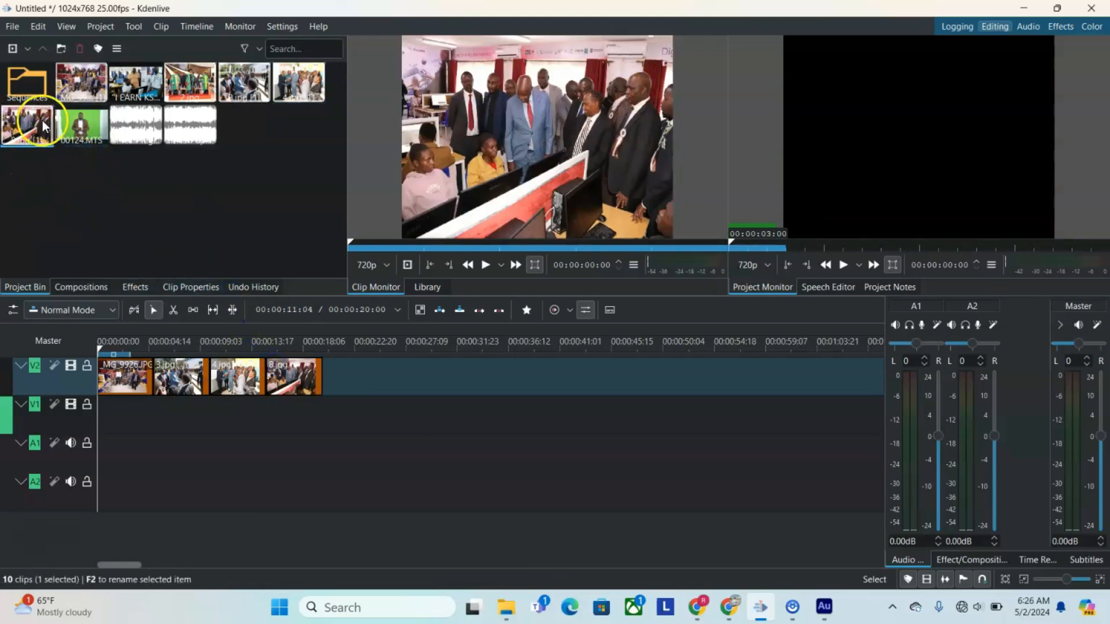
mouse_move(25, 139)
mouse_down()
mouse_move(206, 272)
mouse_move(212, 290)
mouse_move(318, 360)
mouse_move(335, 403)
mouse_move(223, 212)
mouse_move(8, 131)
mouse_up()
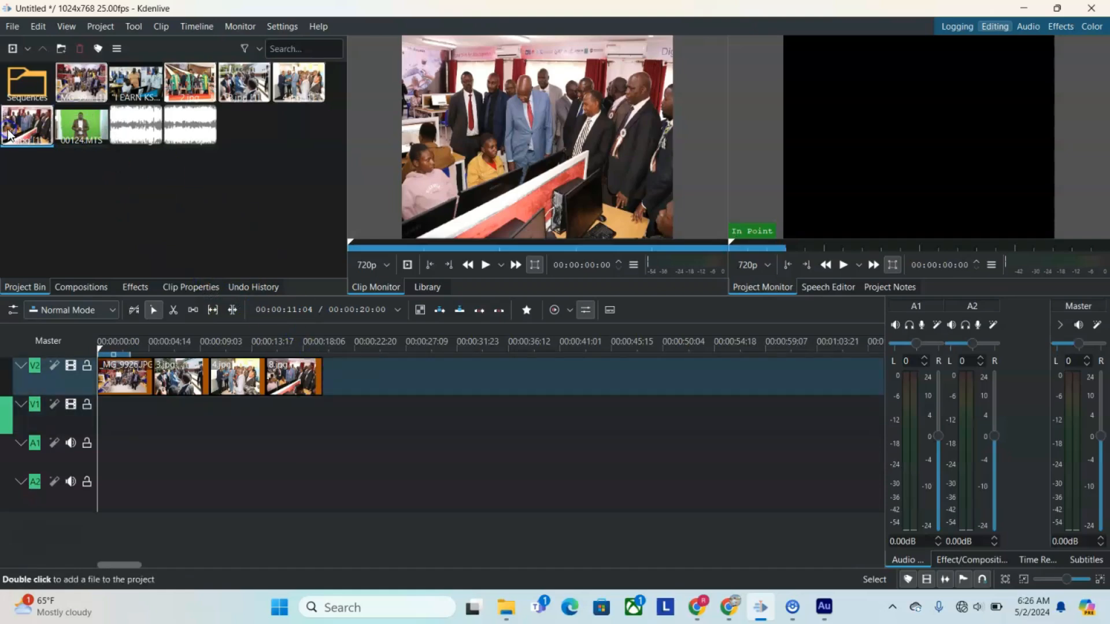
drag(81, 124, 325, 412)
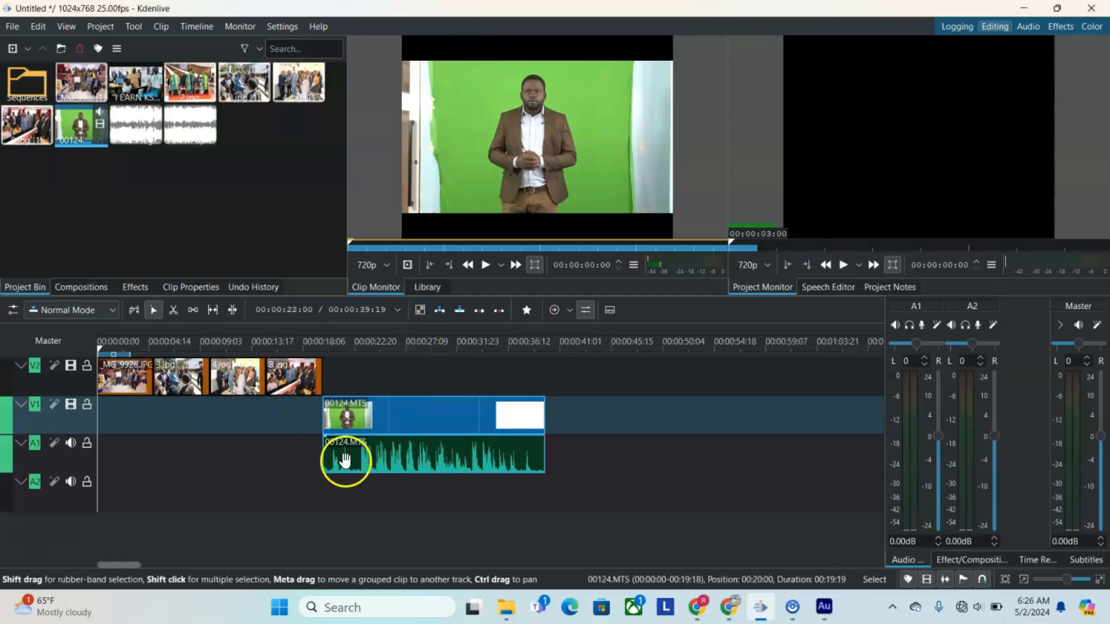
right_click(435, 155)
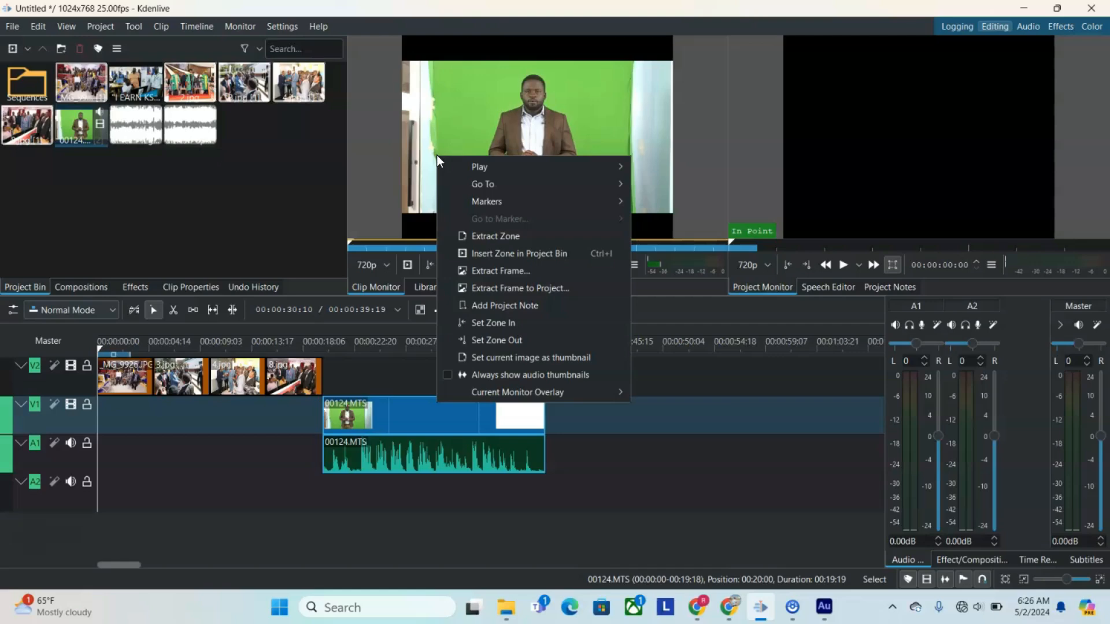
click(463, 160)
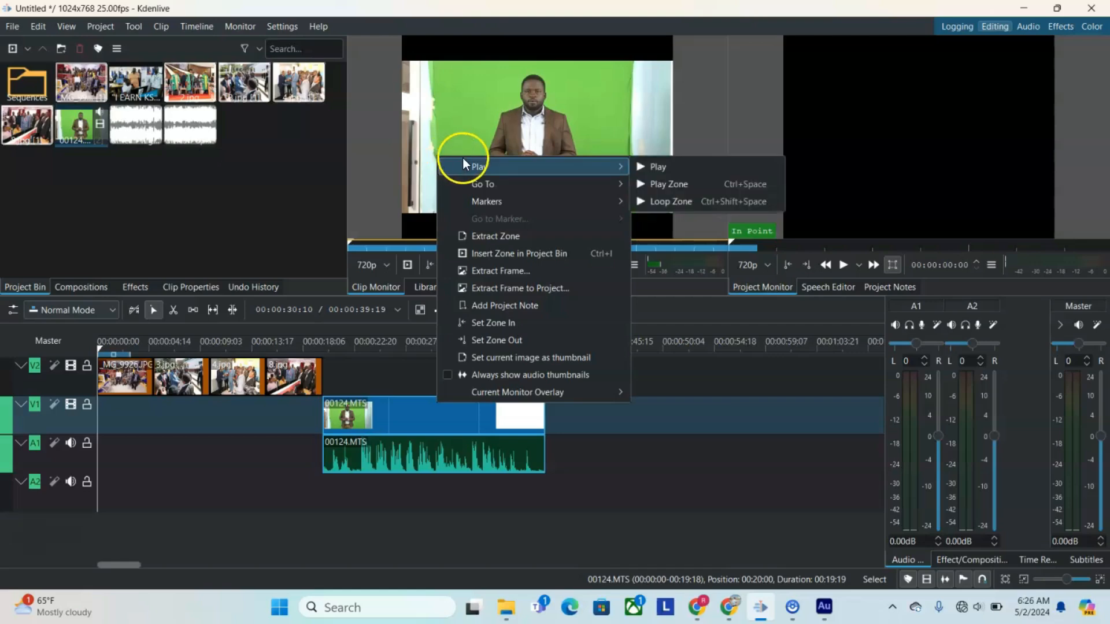
mouse_move(530, 186)
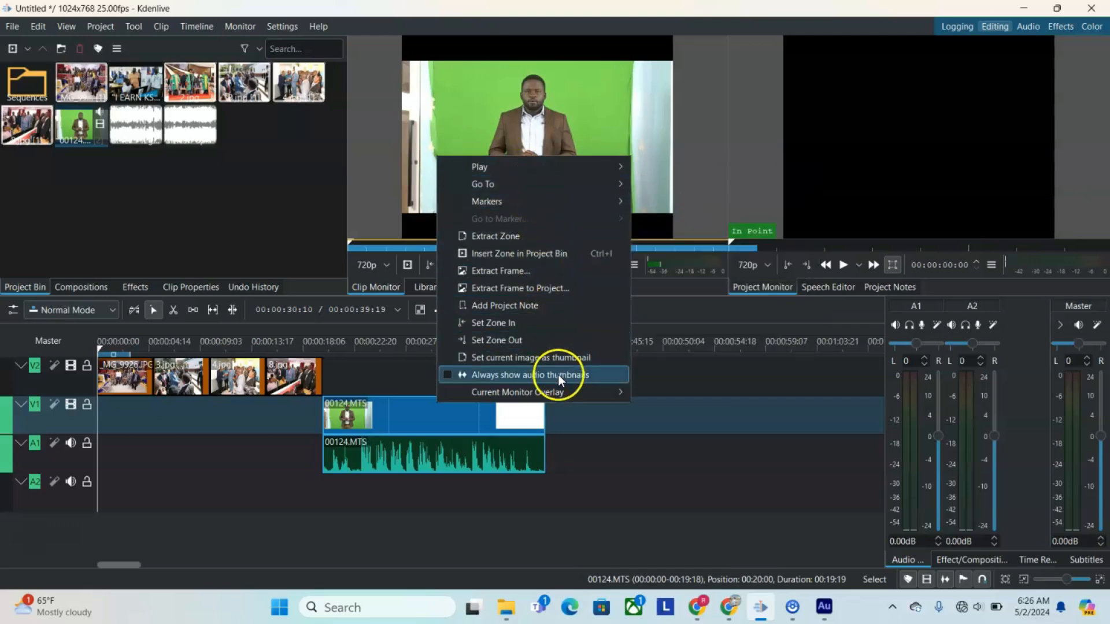
mouse_move(560, 389)
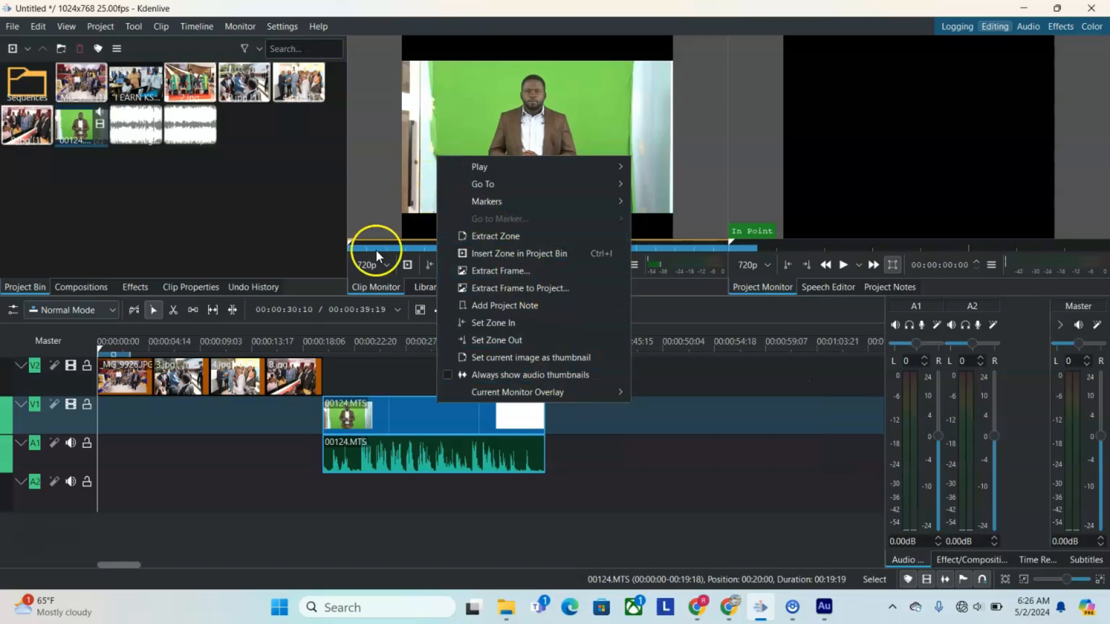
click(352, 383)
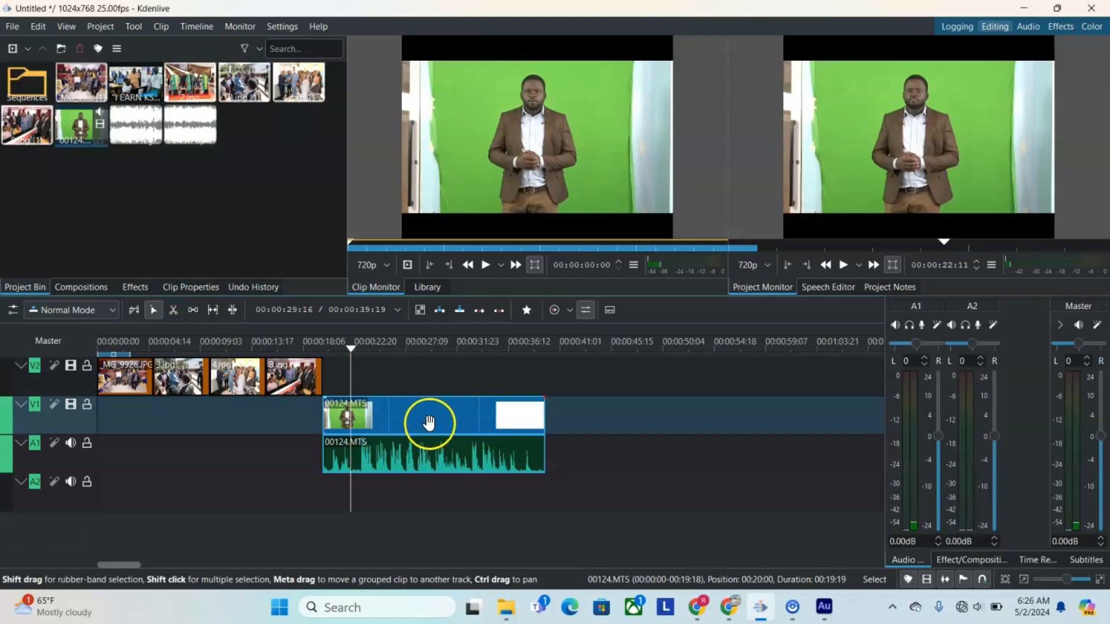
click(392, 407)
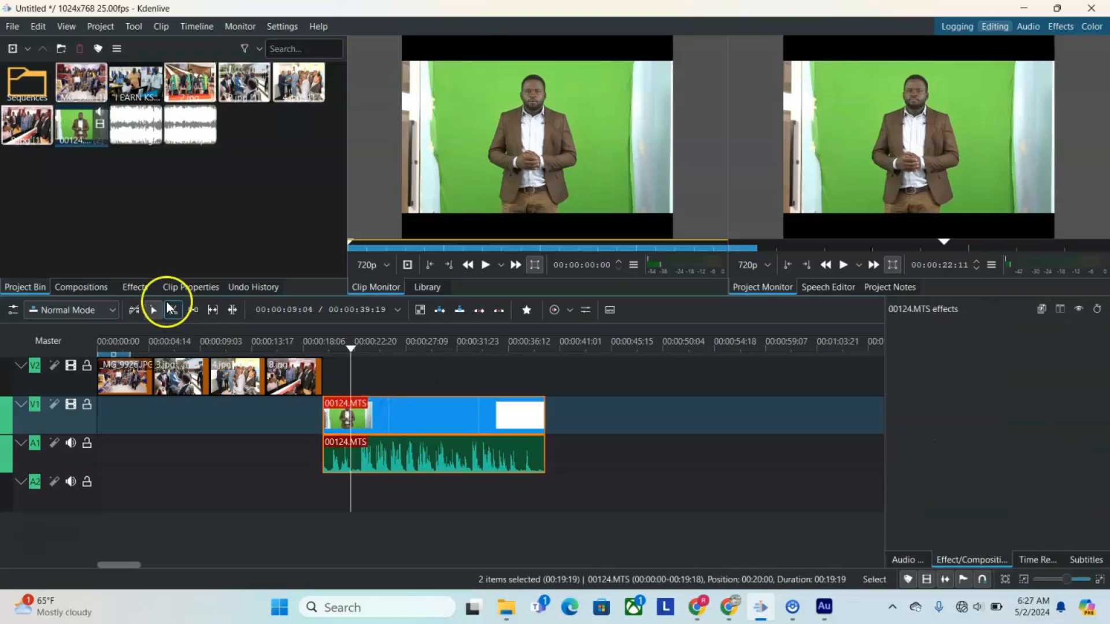
right_click(350, 349)
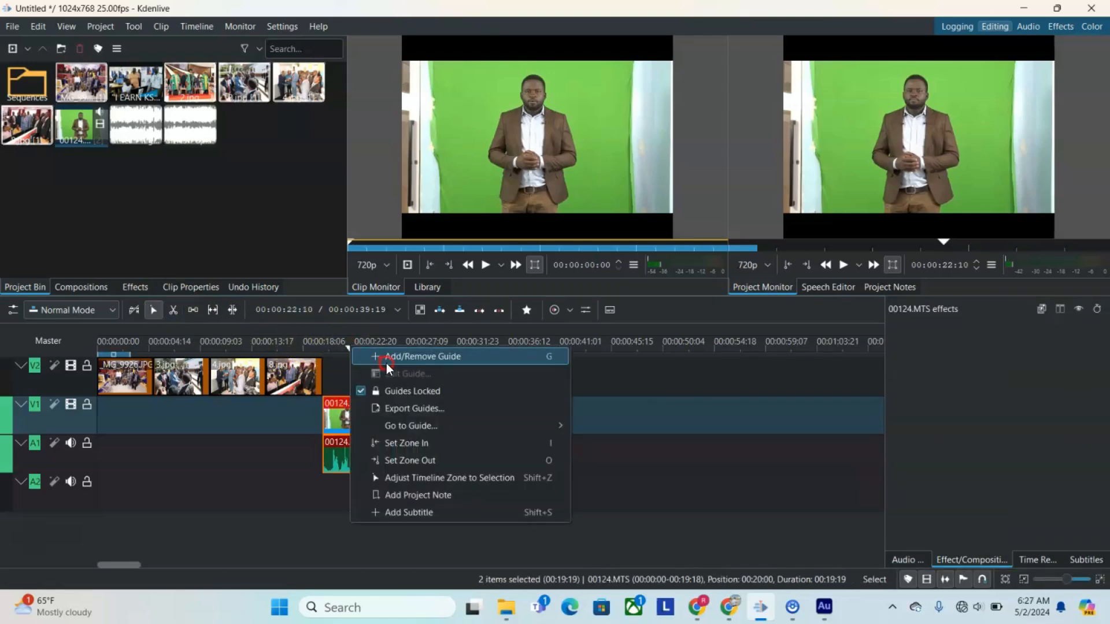
click(386, 363)
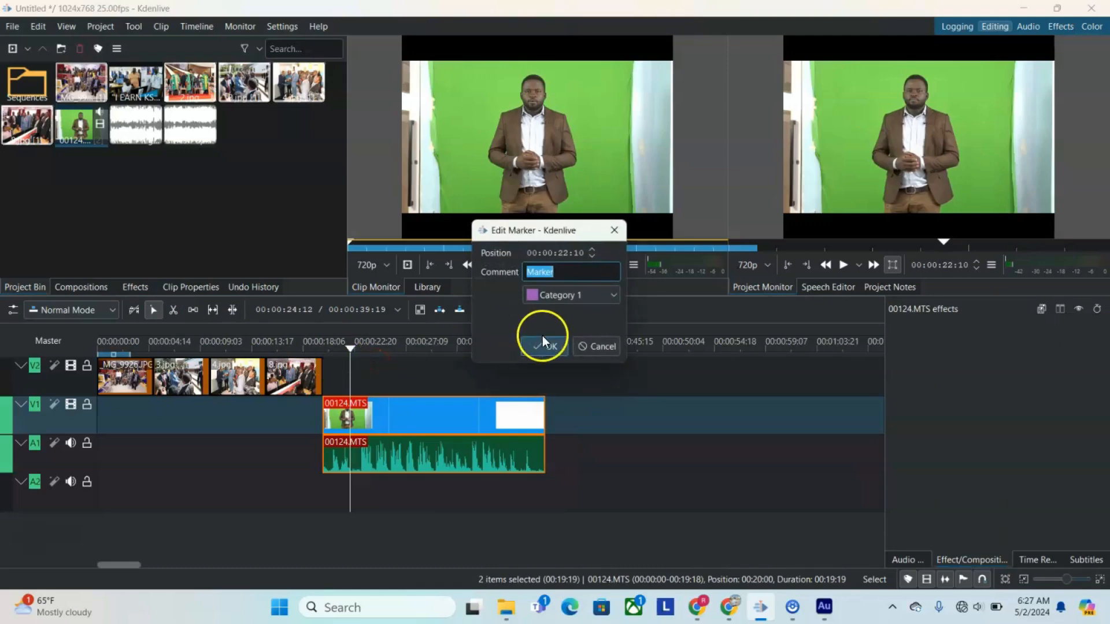
click(596, 345)
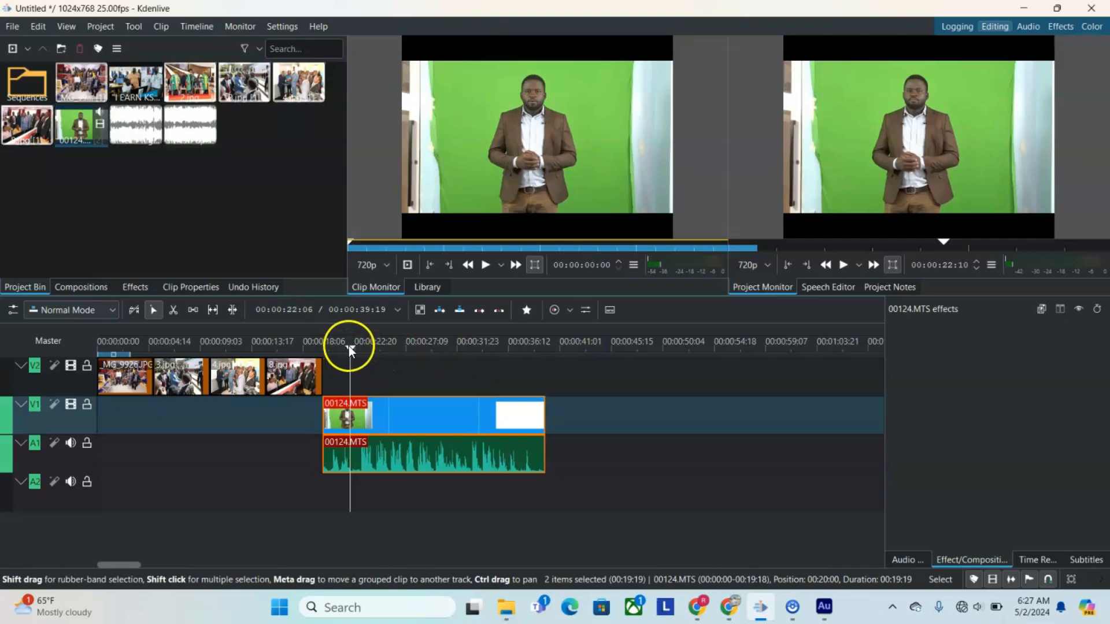
Step: Split the 00124.MTS clip on V1 and A1 at about 28 seconds with the Razor tool
drag(348, 346, 417, 364)
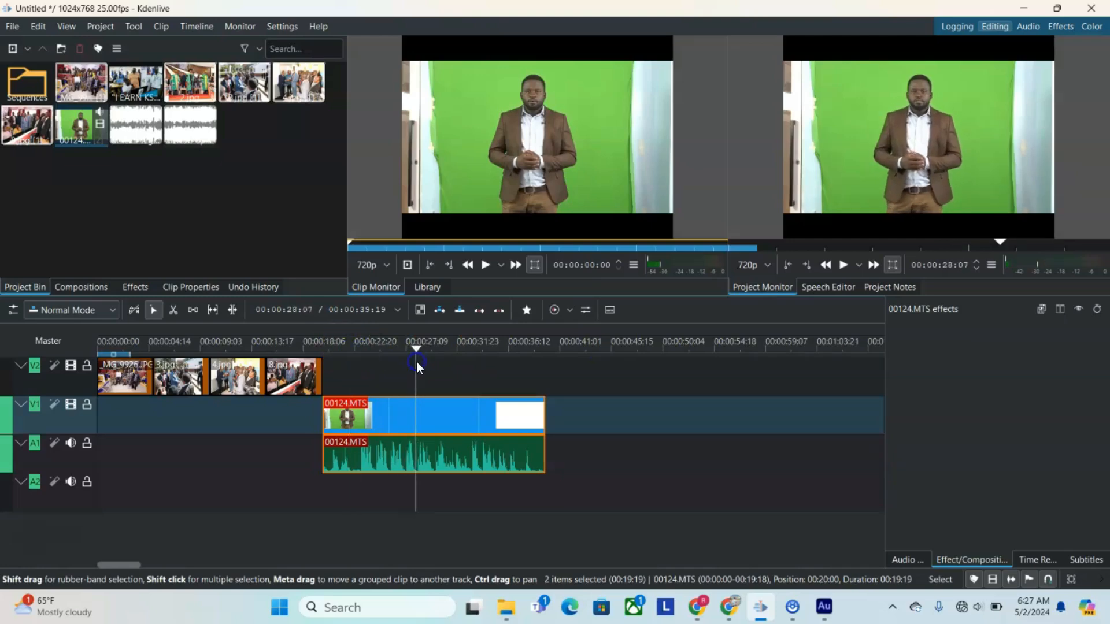
click(173, 310)
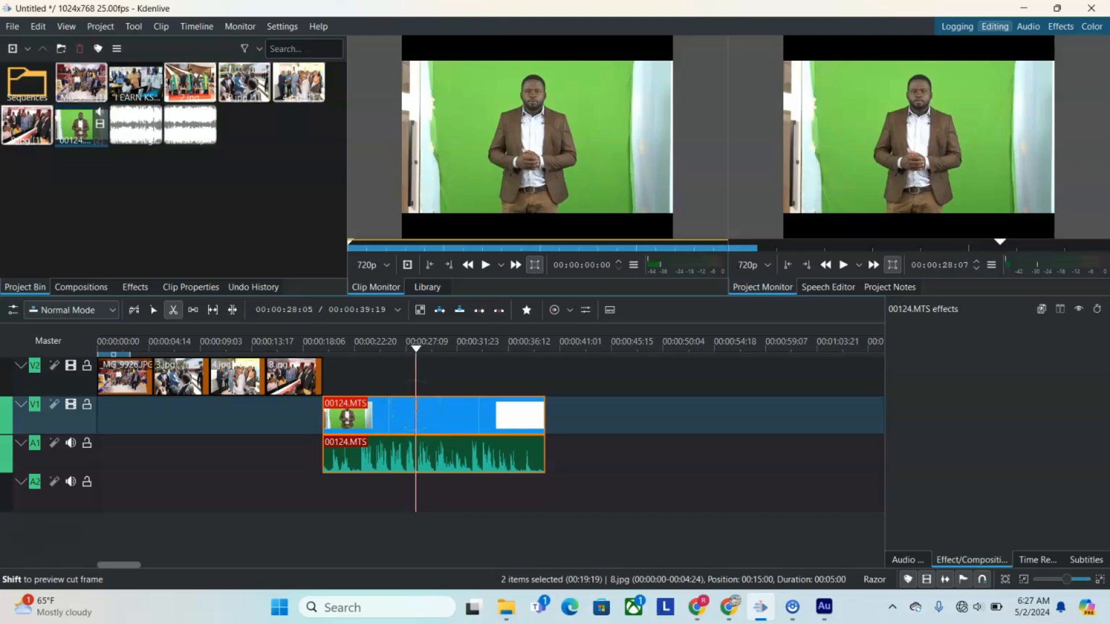
click(415, 405)
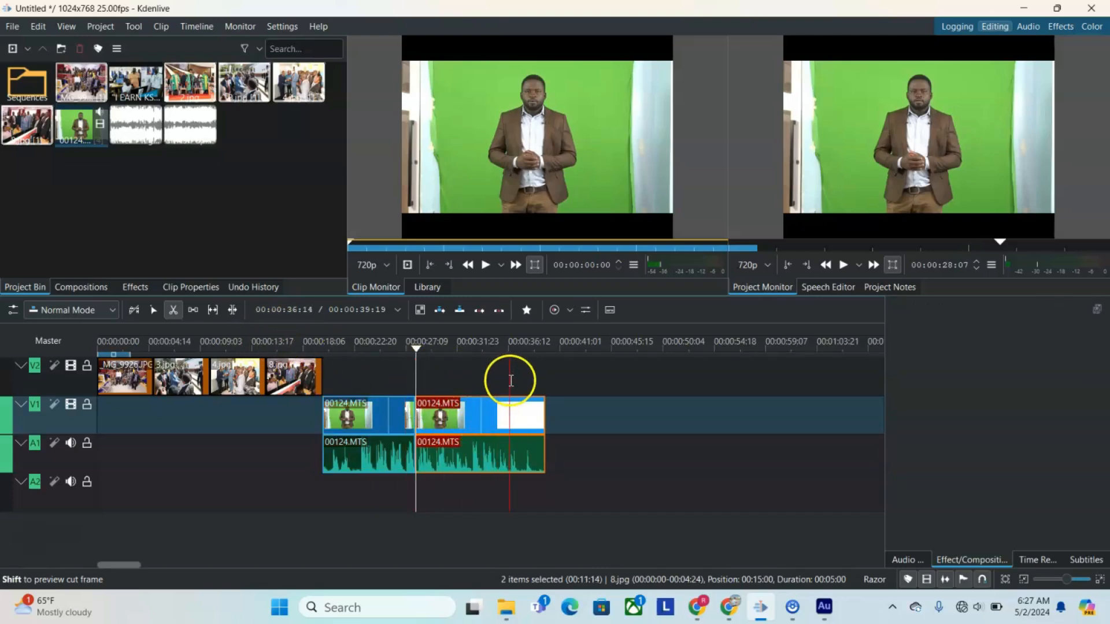
Step: Move the second part of 00124.MTS along its tracks to leave a gap of about 10 seconds after the cut
click(154, 312)
click(469, 415)
drag(470, 415, 588, 399)
Step: Move 8.jpg and 4.jpg back to back over the gap on V2, and shift the second part of 00124.MTS to start where 4.jpg ends
click(296, 369)
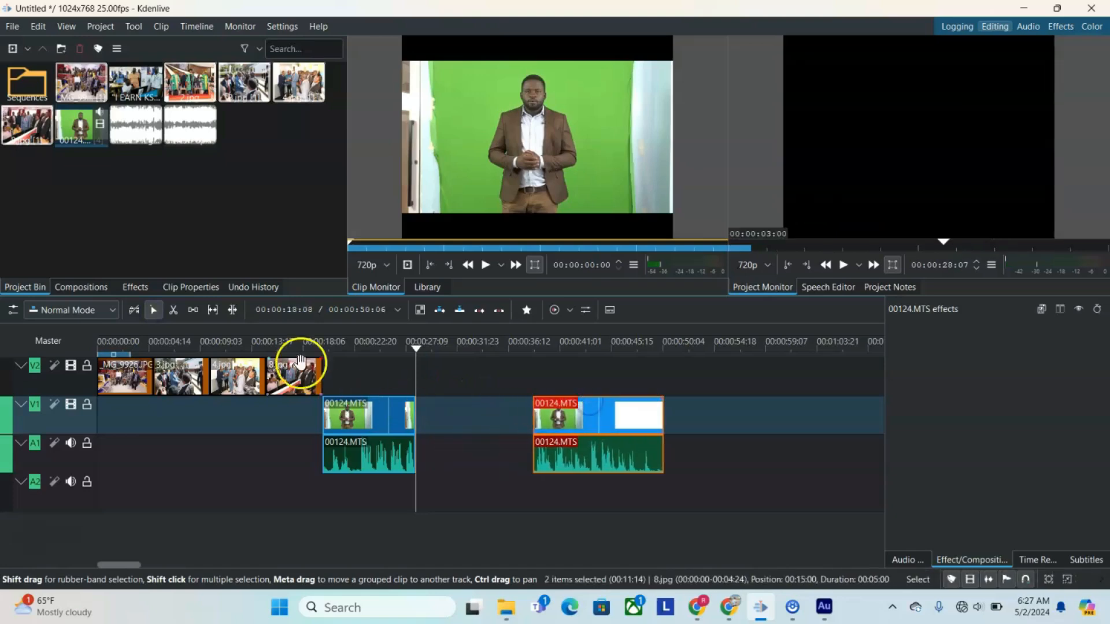
drag(289, 377, 438, 376)
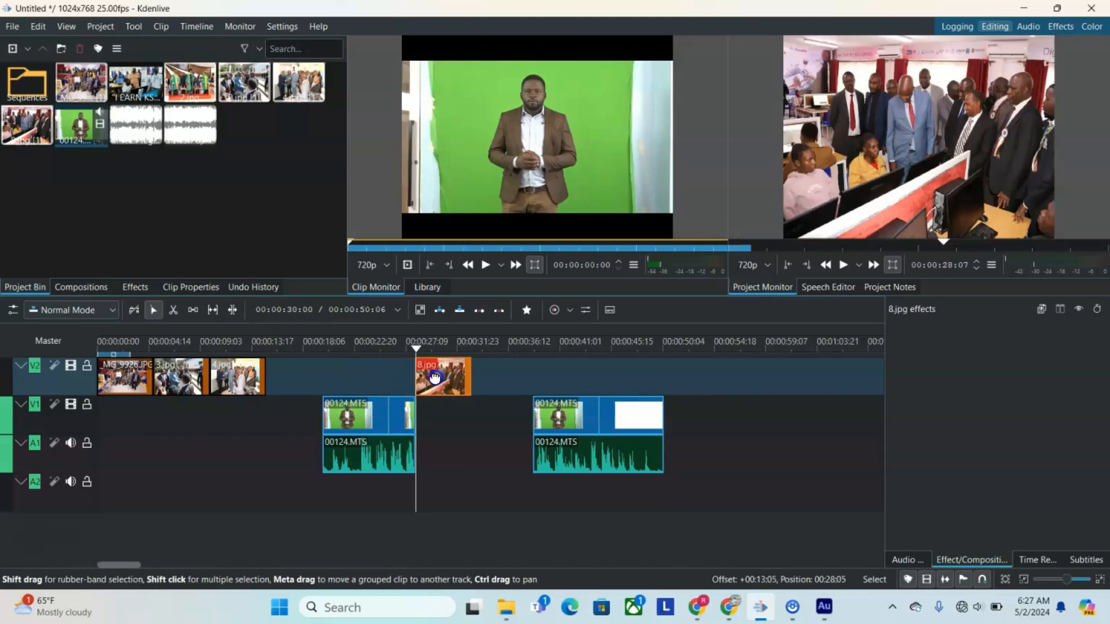
drag(241, 379, 492, 386)
mouse_move(595, 416)
mouse_down()
mouse_move(582, 421)
mouse_move(591, 420)
mouse_up()
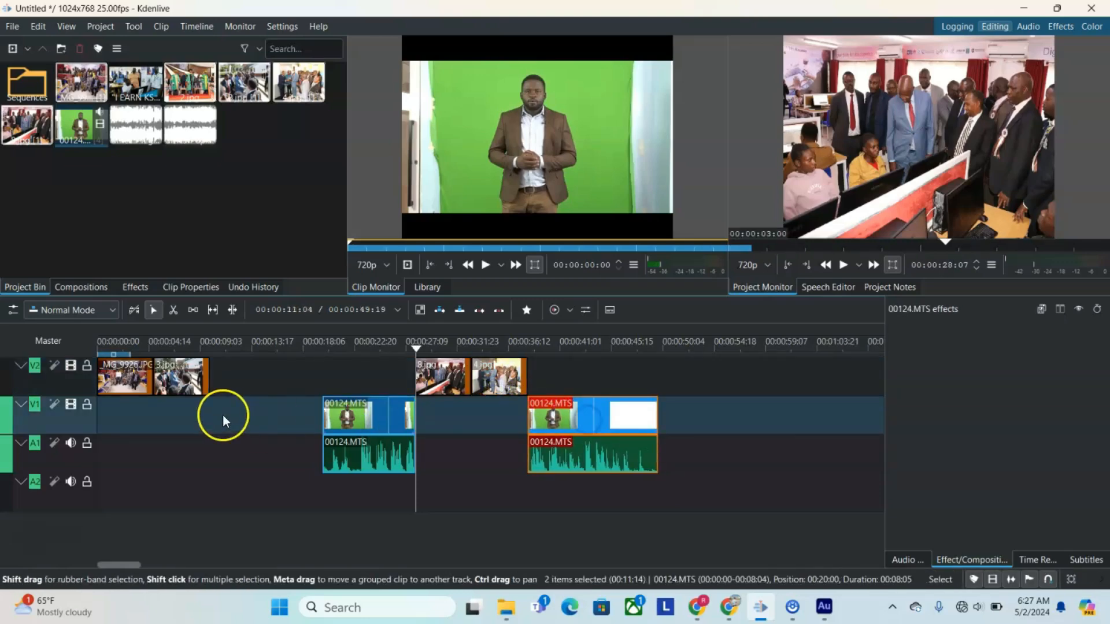
Step: Select 8.jpg, 4.jpg and both 00124.MTS parts together and move them earlier so the first part starts where 3.jpg ends
click(677, 377)
click(612, 468)
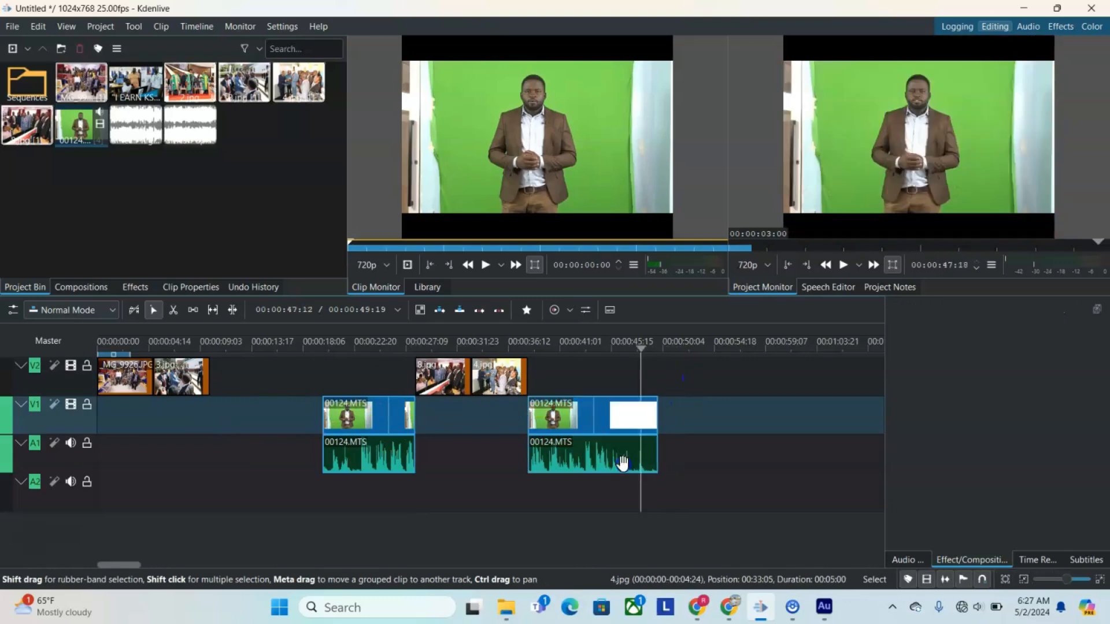
click(669, 443)
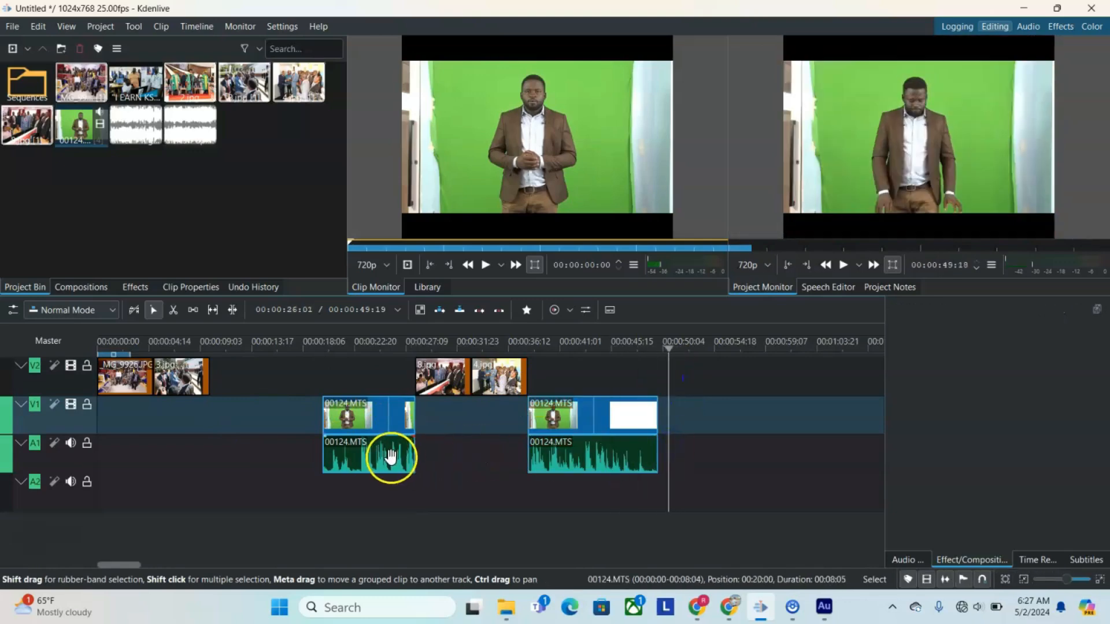
click(447, 388)
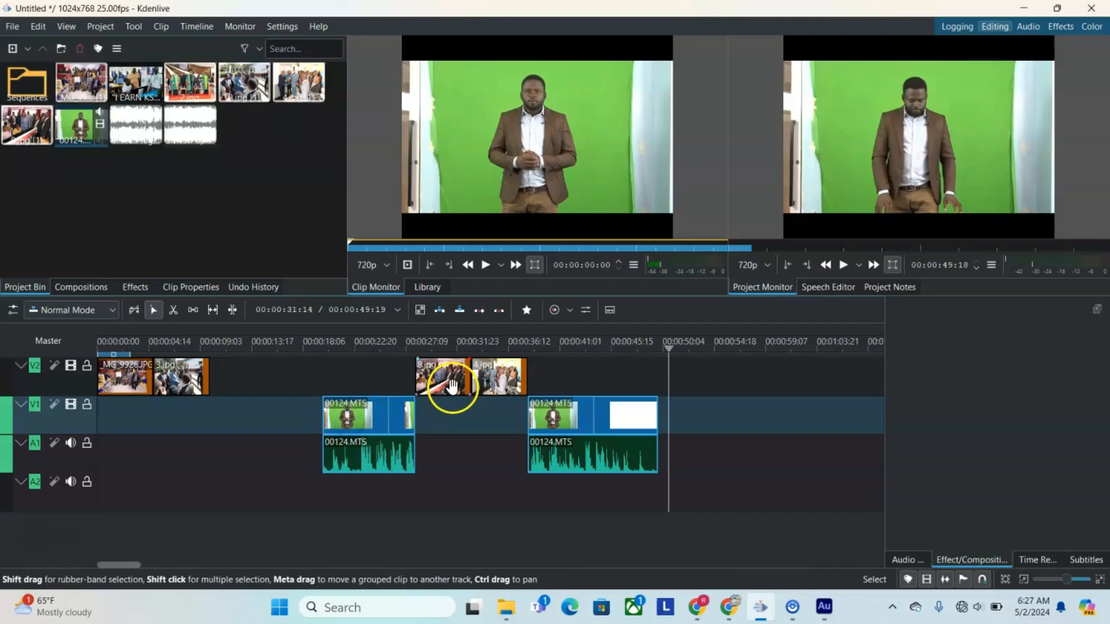
shift+click(497, 377)
shift+click(586, 415)
shift+click(405, 439)
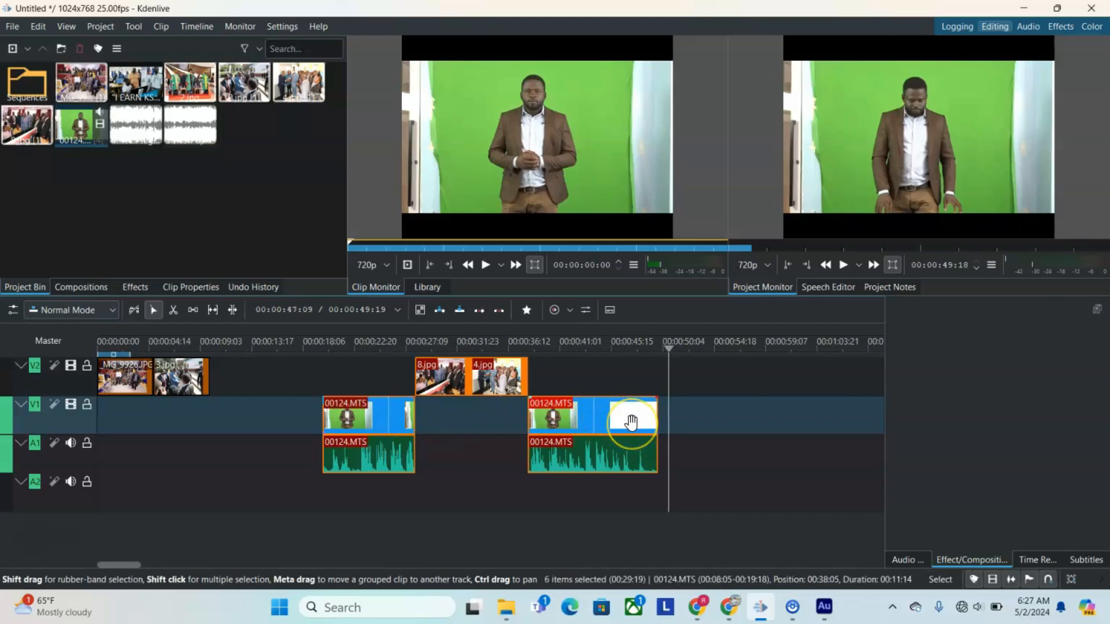
drag(631, 423, 520, 420)
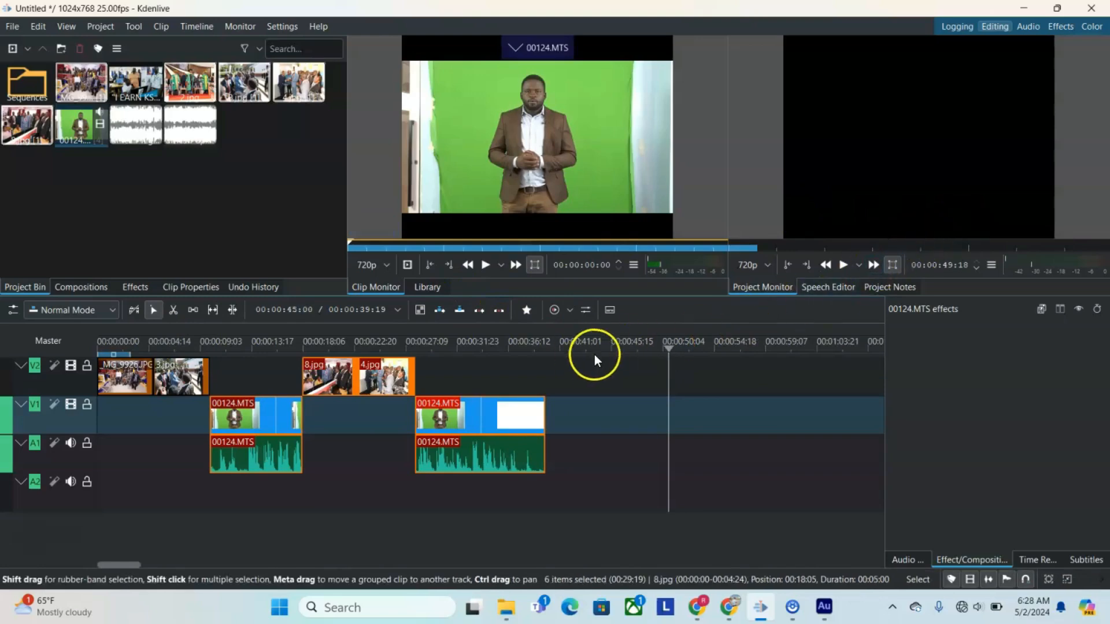
Step: Play the timeline from the start and mute audio track A1
drag(668, 348, 83, 394)
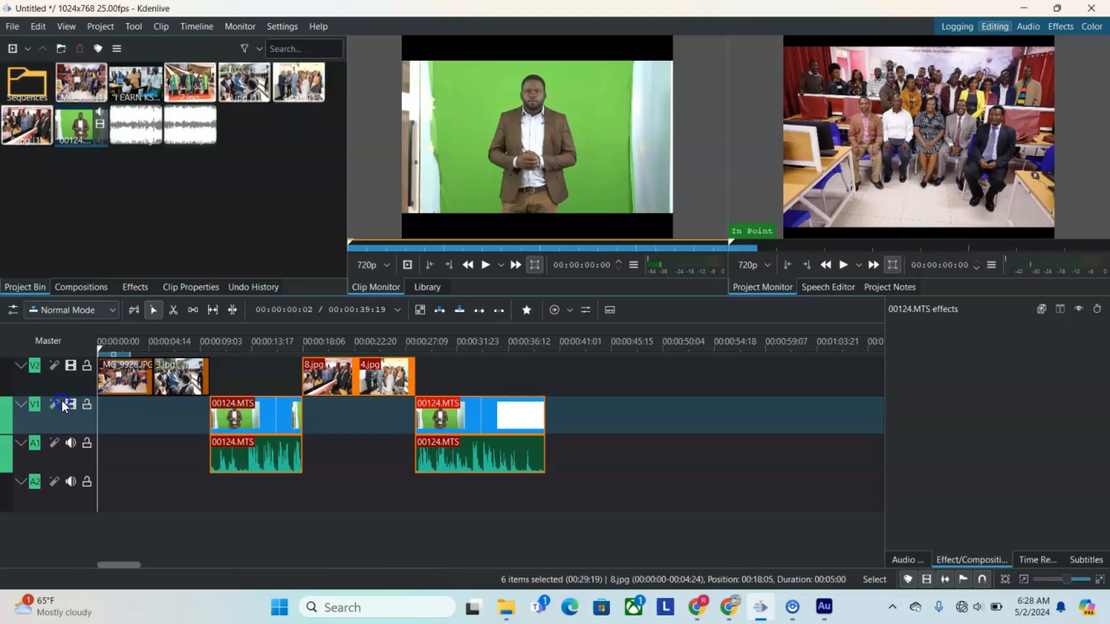
click(841, 266)
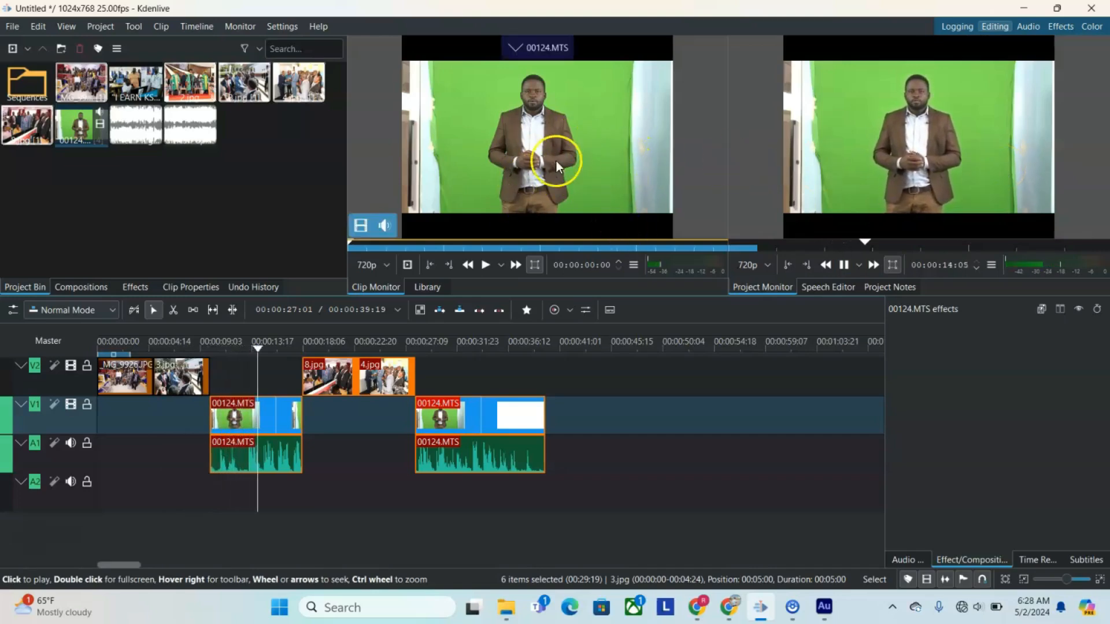
click(71, 443)
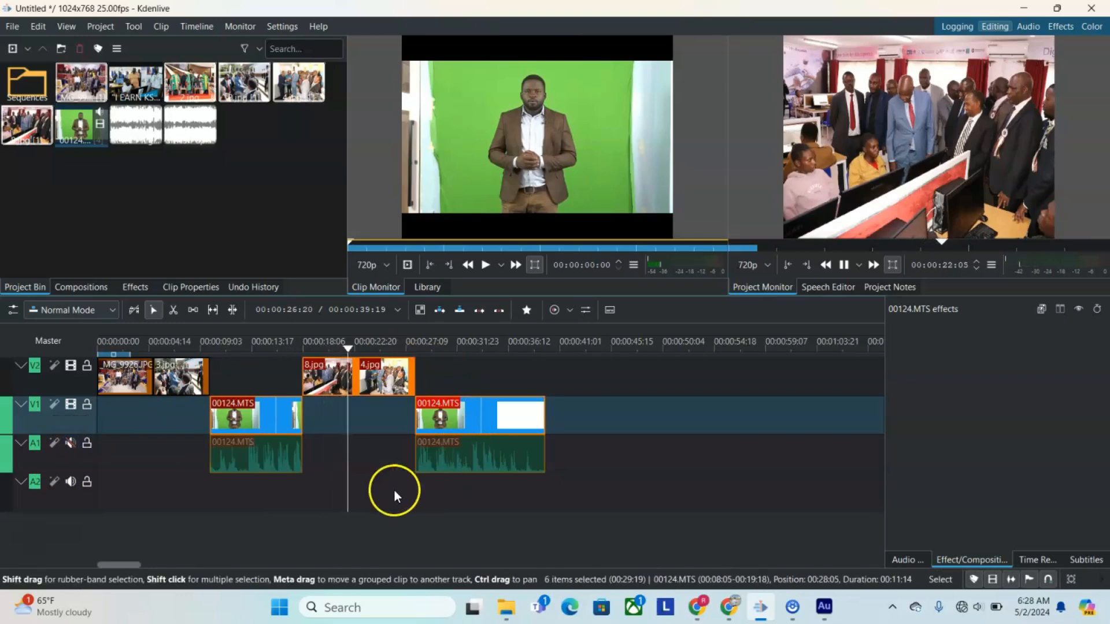
key(space)
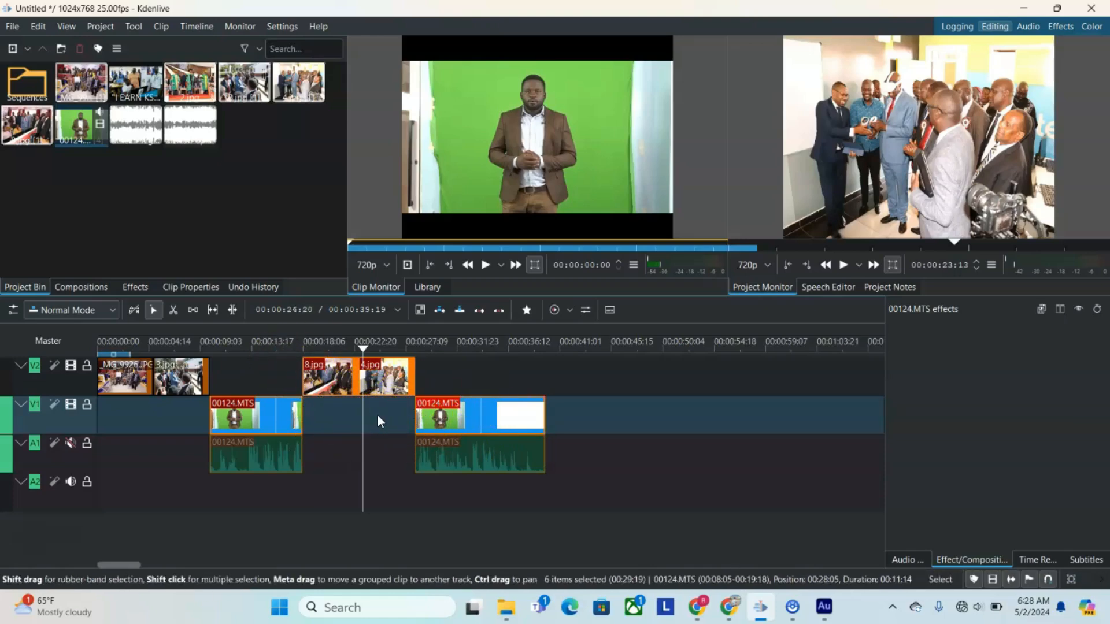
click(425, 408)
click(359, 377)
click(297, 335)
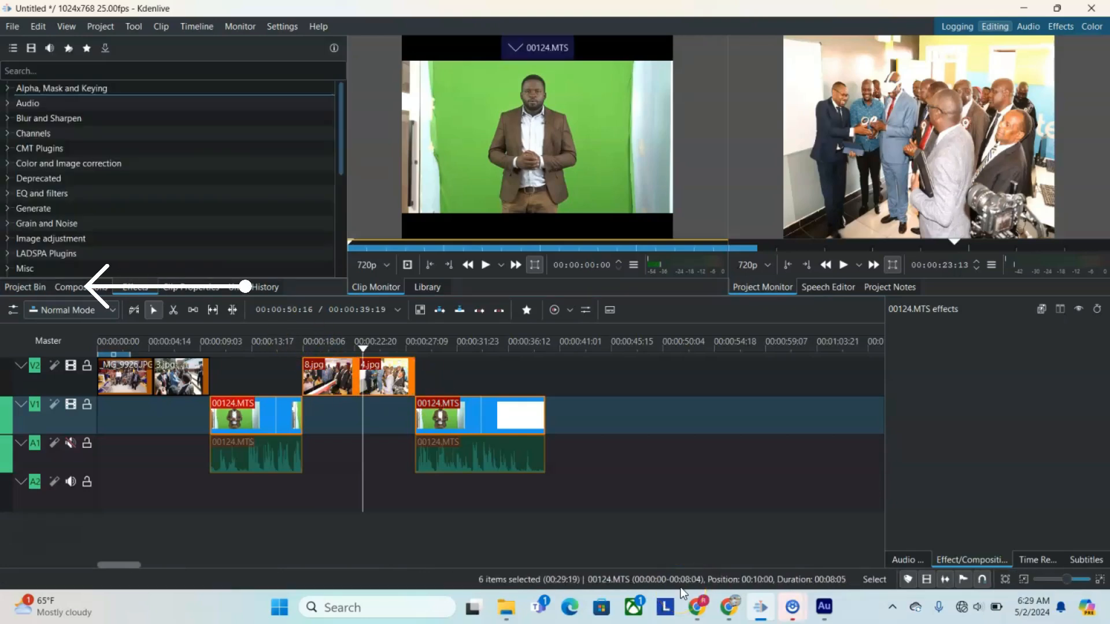
click(264, 405)
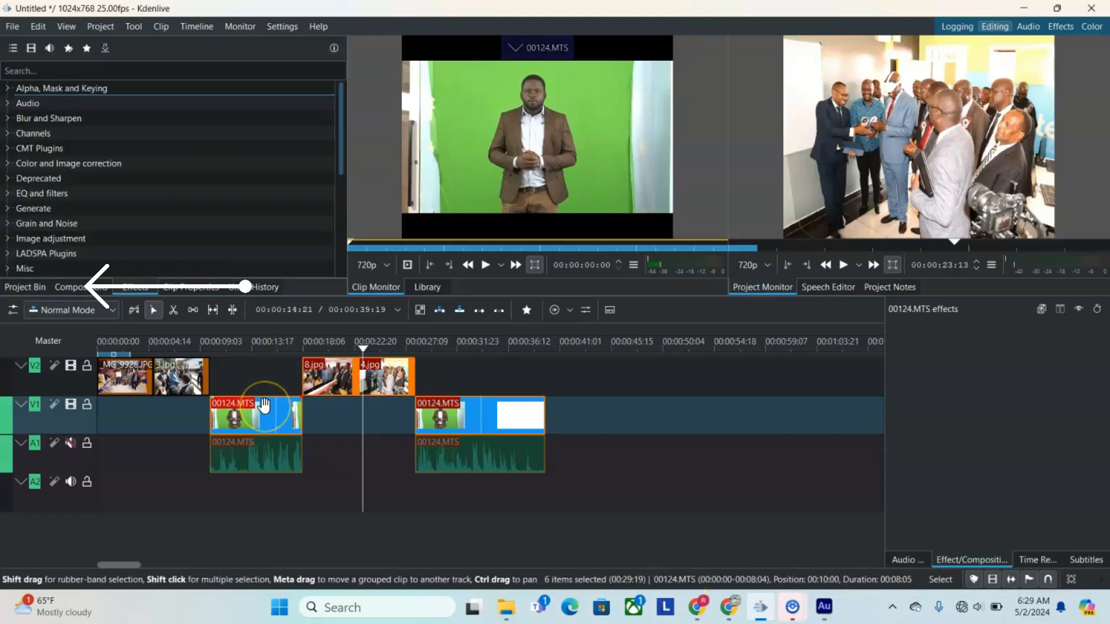
click(439, 311)
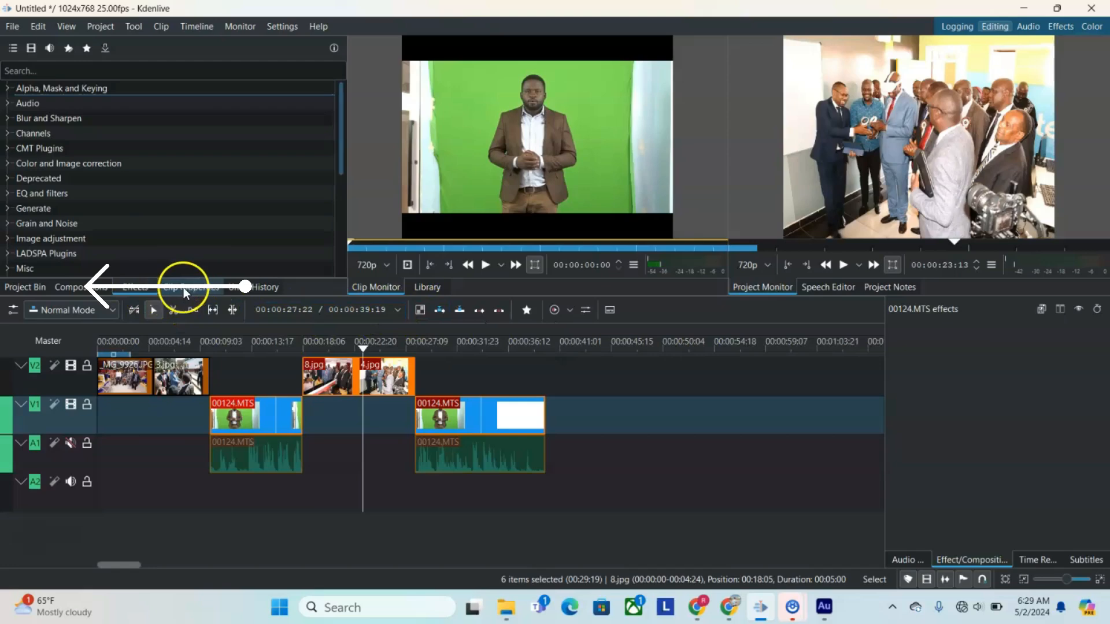
Step: Add a Dissolve composition from the compositions list at the start of 8.jpg on V2
click(88, 289)
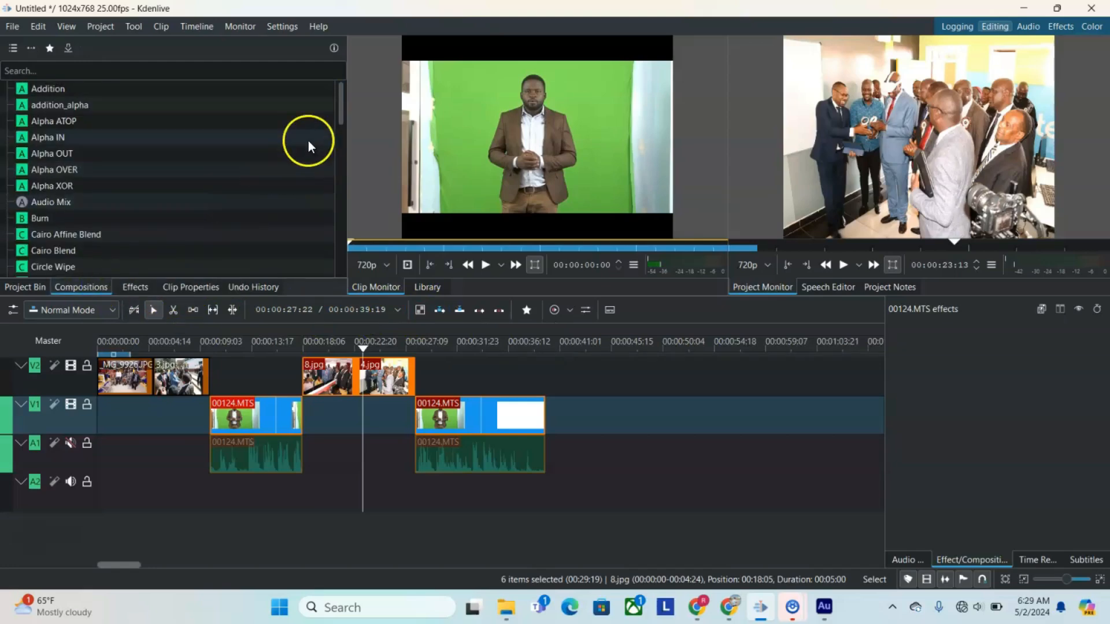
drag(337, 102, 338, 154)
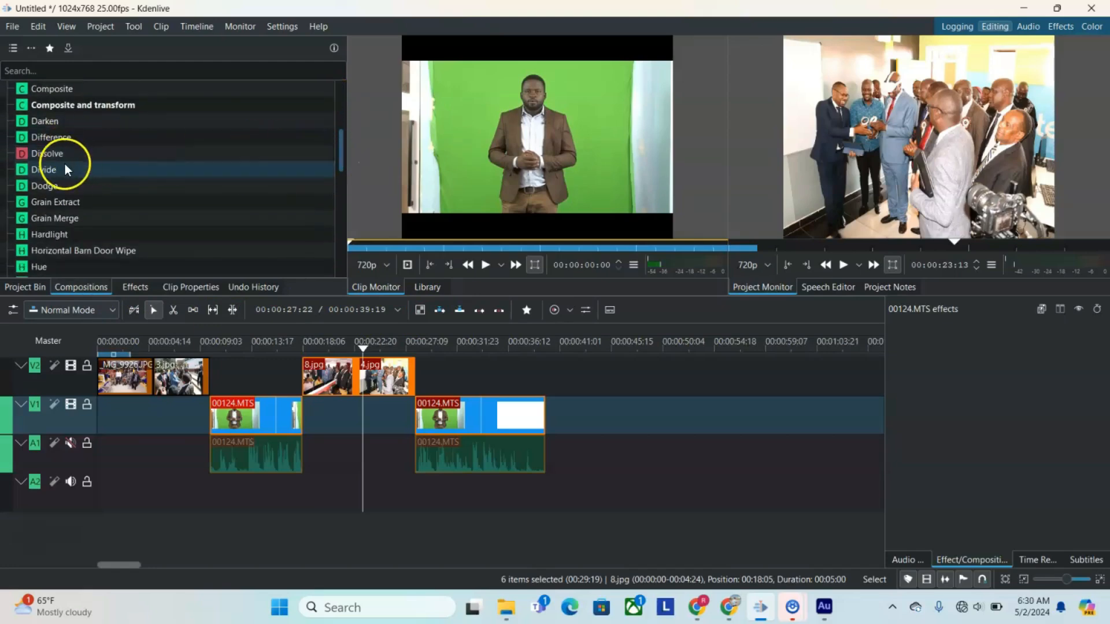
drag(35, 153, 74, 183)
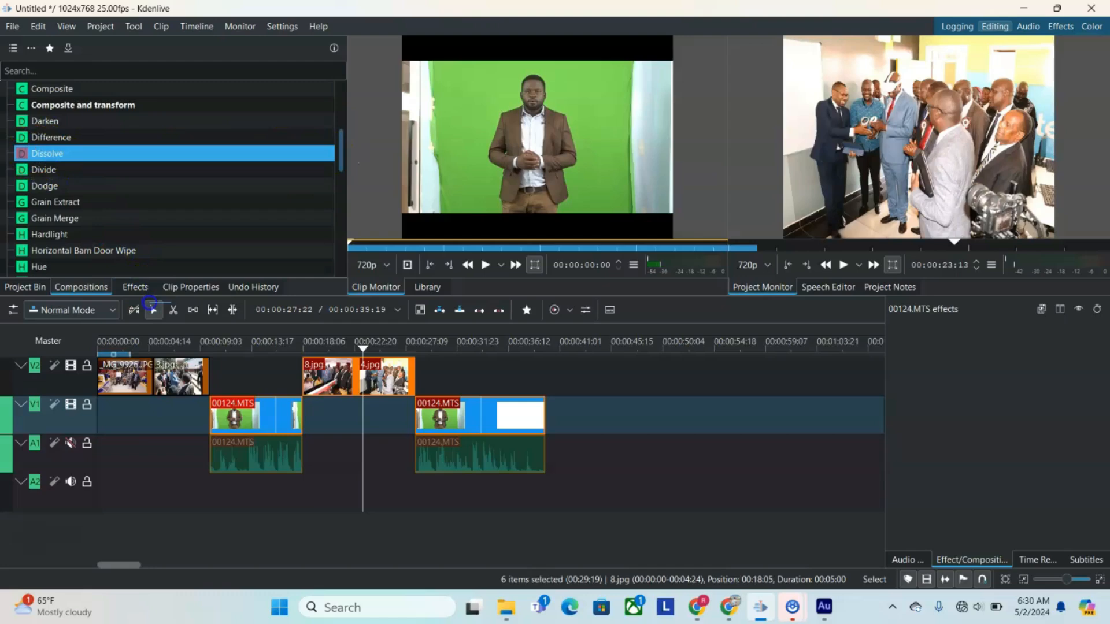
drag(150, 302, 295, 377)
click(318, 389)
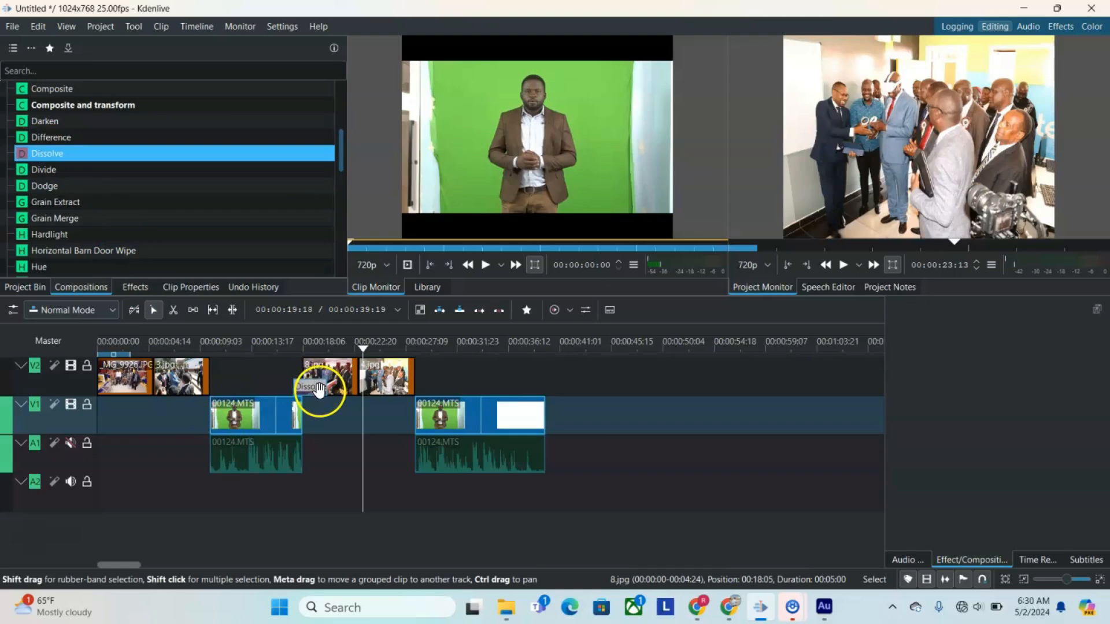
drag(317, 389, 337, 388)
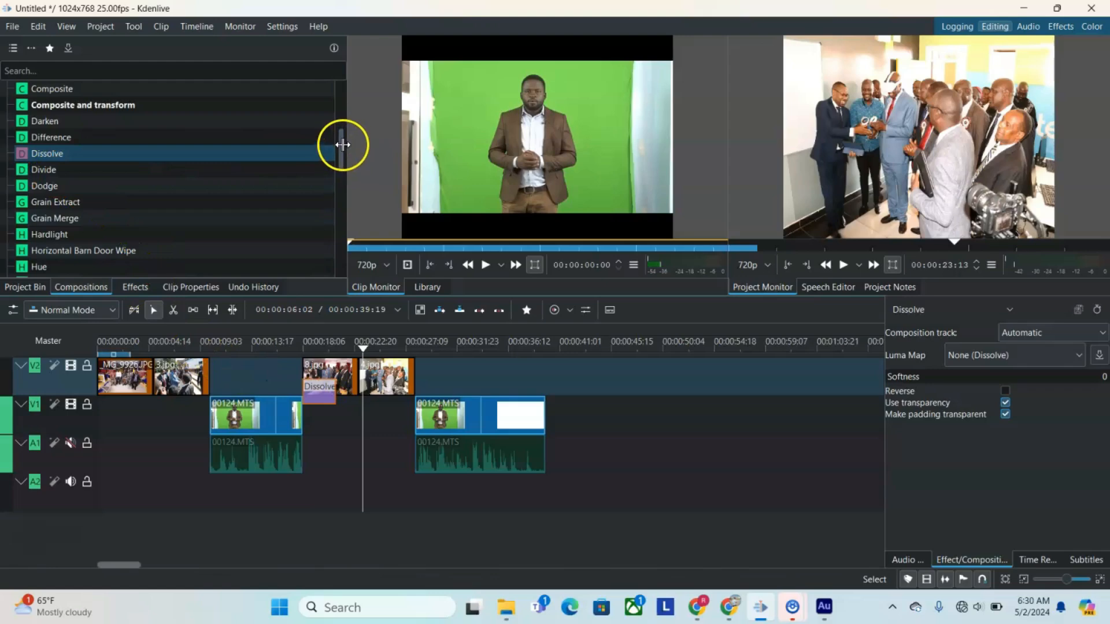
Step: Add a Slide composition across the end of 4.jpg on V2, and shift the Dissolve to straddle the start of 8.jpg
drag(340, 140, 342, 221)
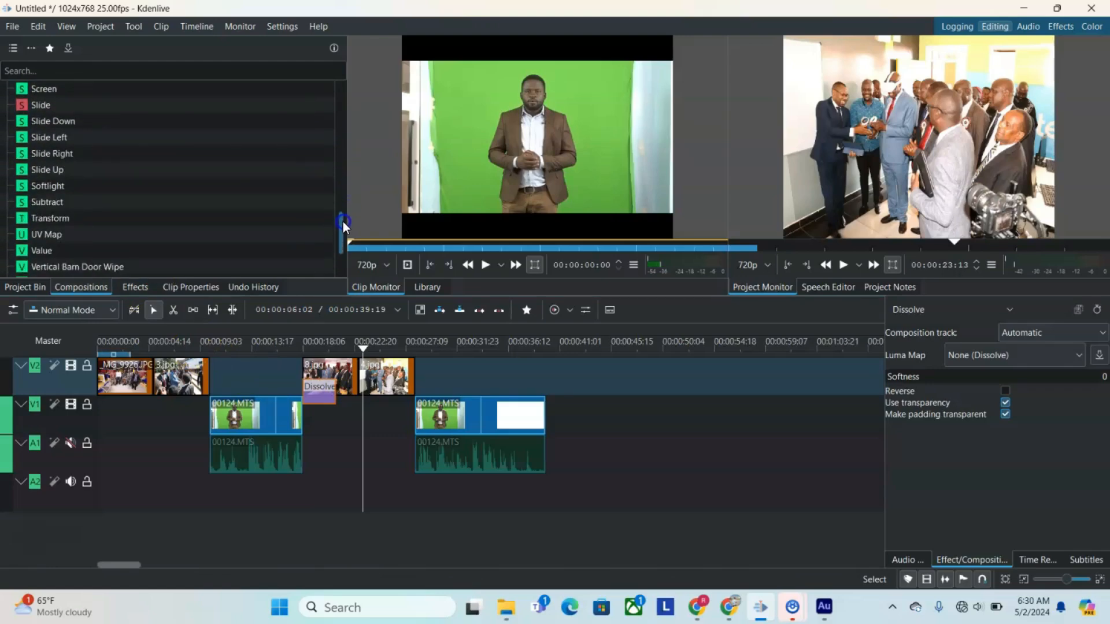
drag(37, 105, 436, 461)
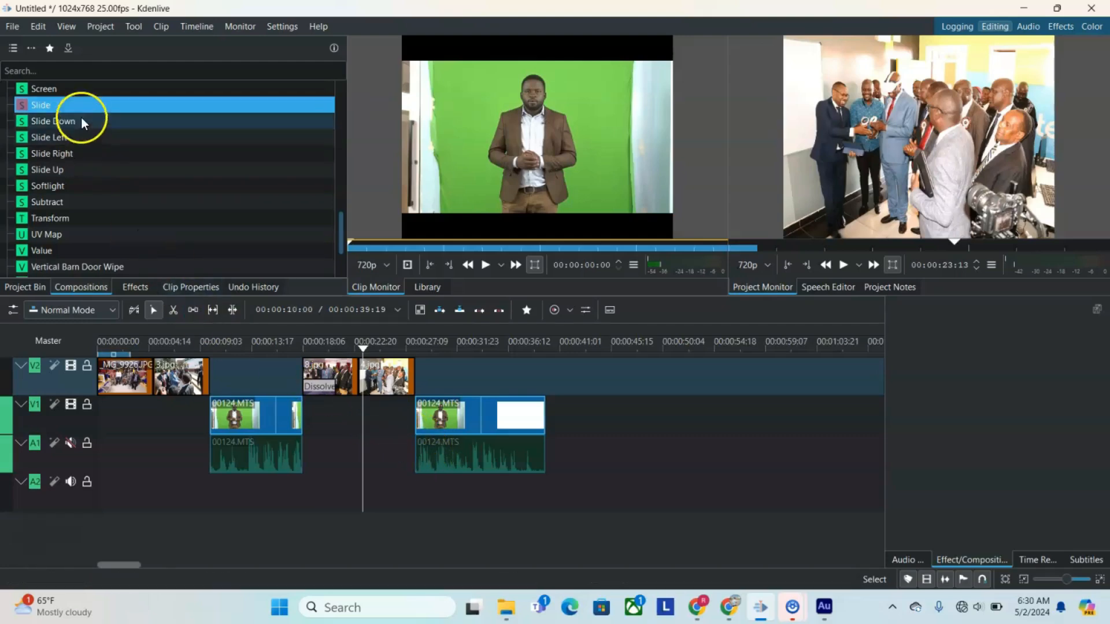
drag(40, 106, 408, 399)
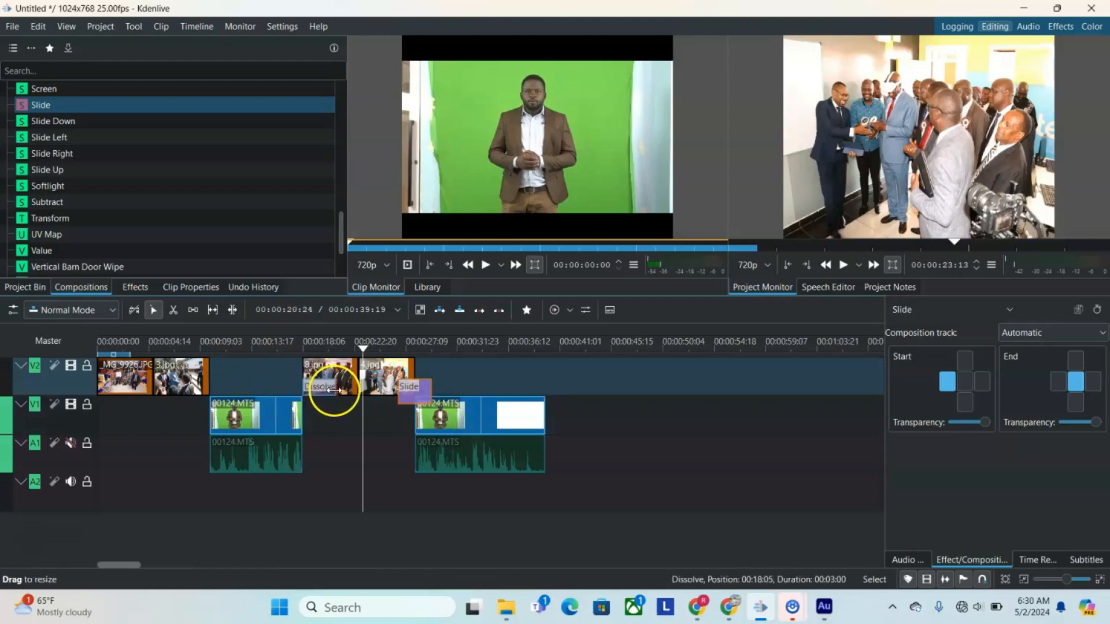
drag(331, 389, 302, 398)
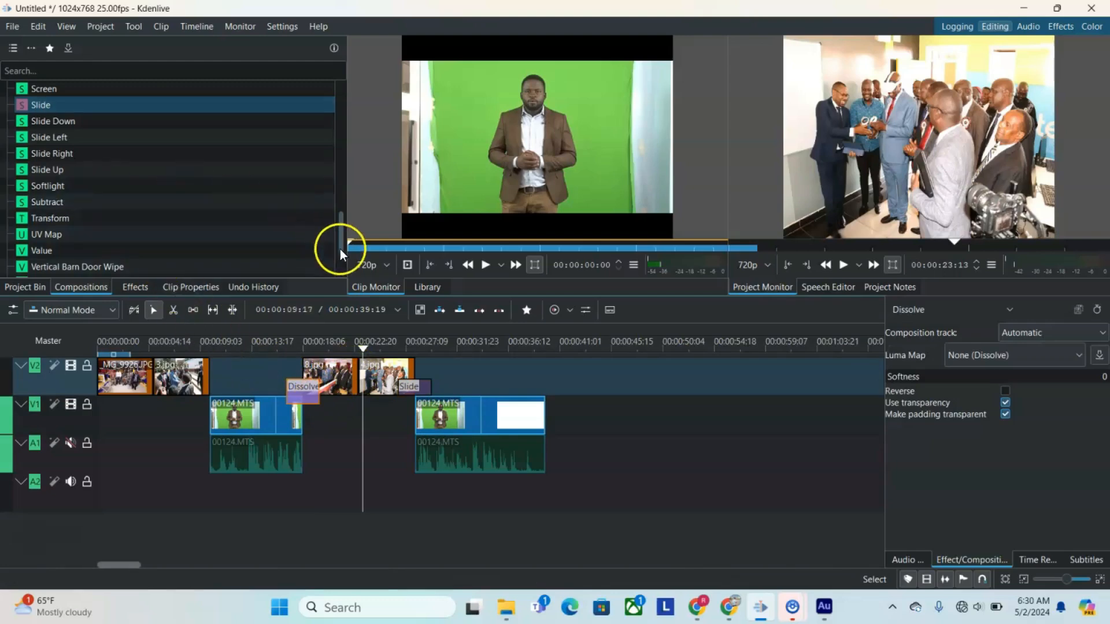
Step: Add a Wipe composition across the end of 3.jpg on V2
drag(341, 247, 341, 282)
drag(30, 202, 194, 386)
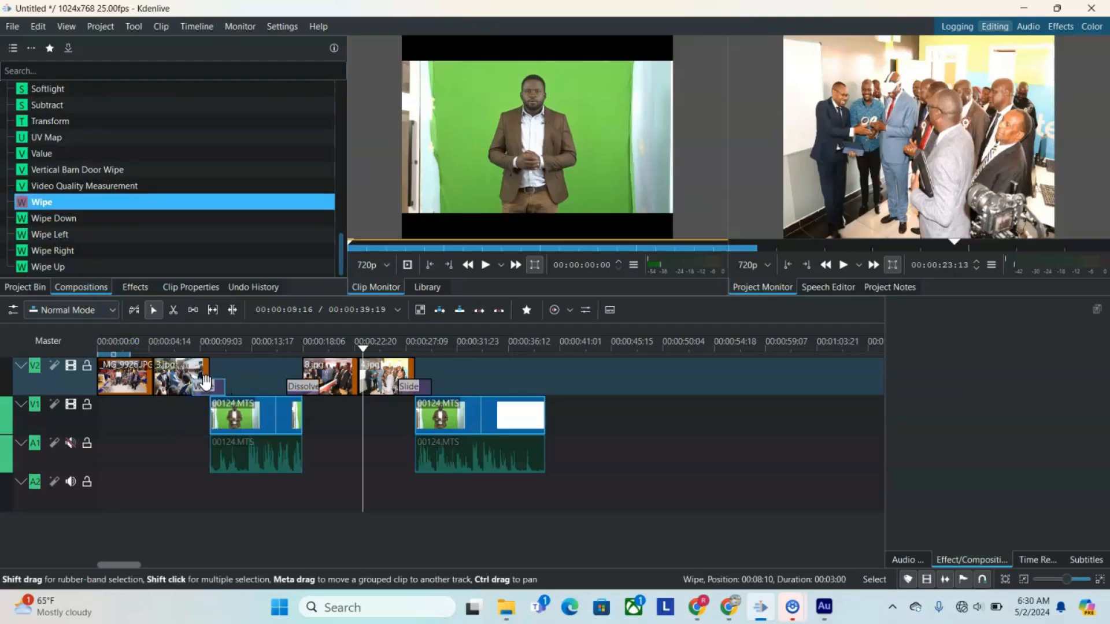
click(206, 393)
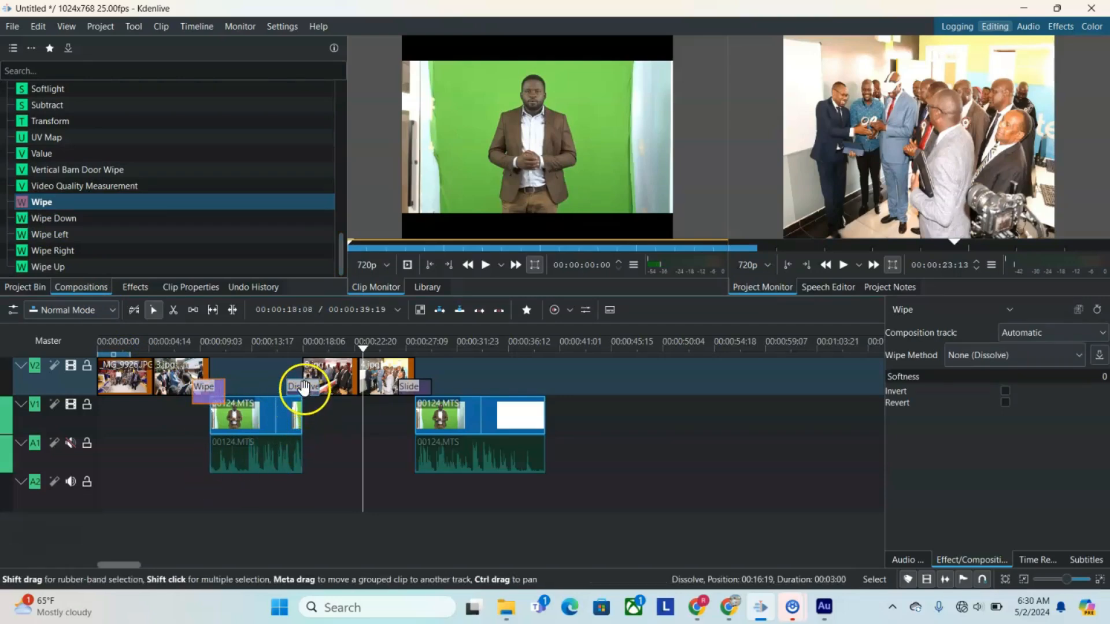
Step: Play the timeline from the start to check the Wipe, Dissolve and Slide transitions
click(303, 388)
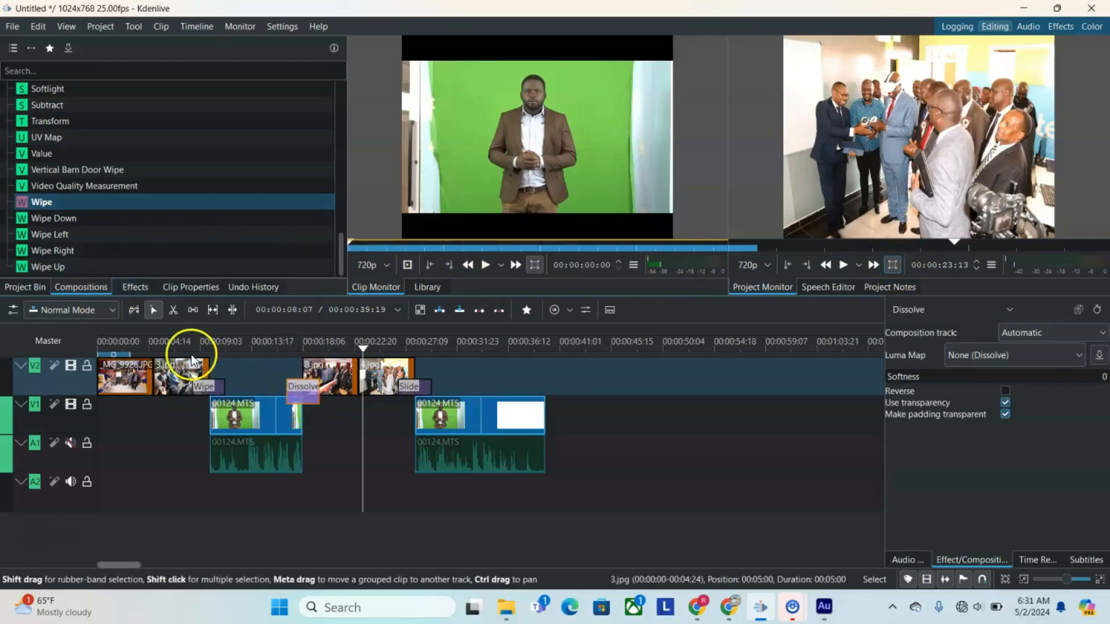
drag(366, 345, 71, 345)
click(842, 266)
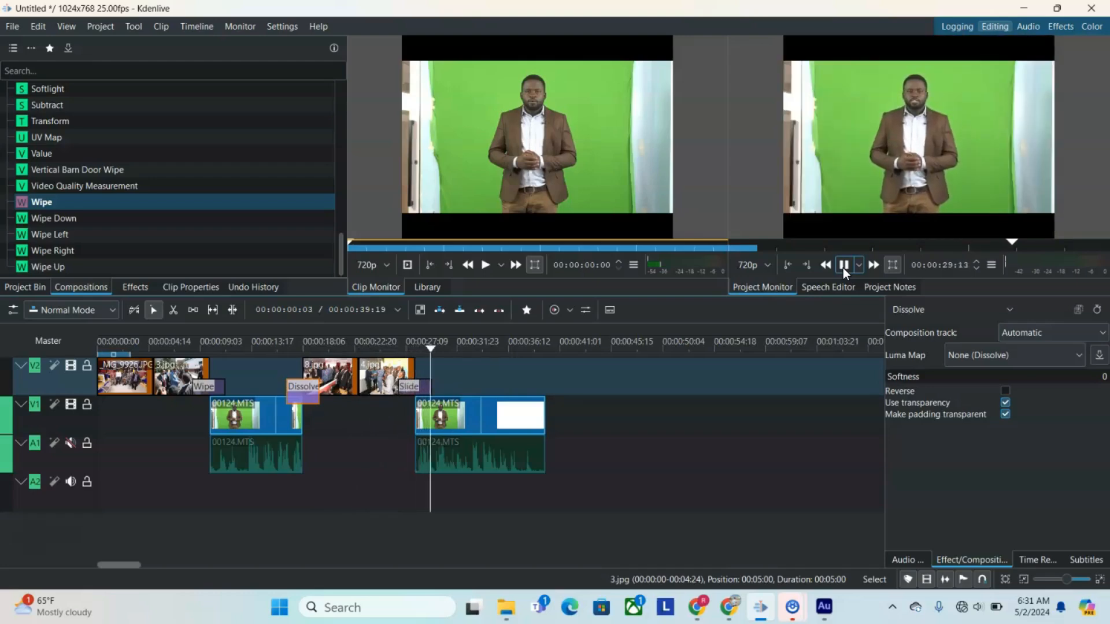
Step: Move the Slide composition to the start of the second 00124.MTS part on V1 and play back that transition
drag(419, 380, 436, 418)
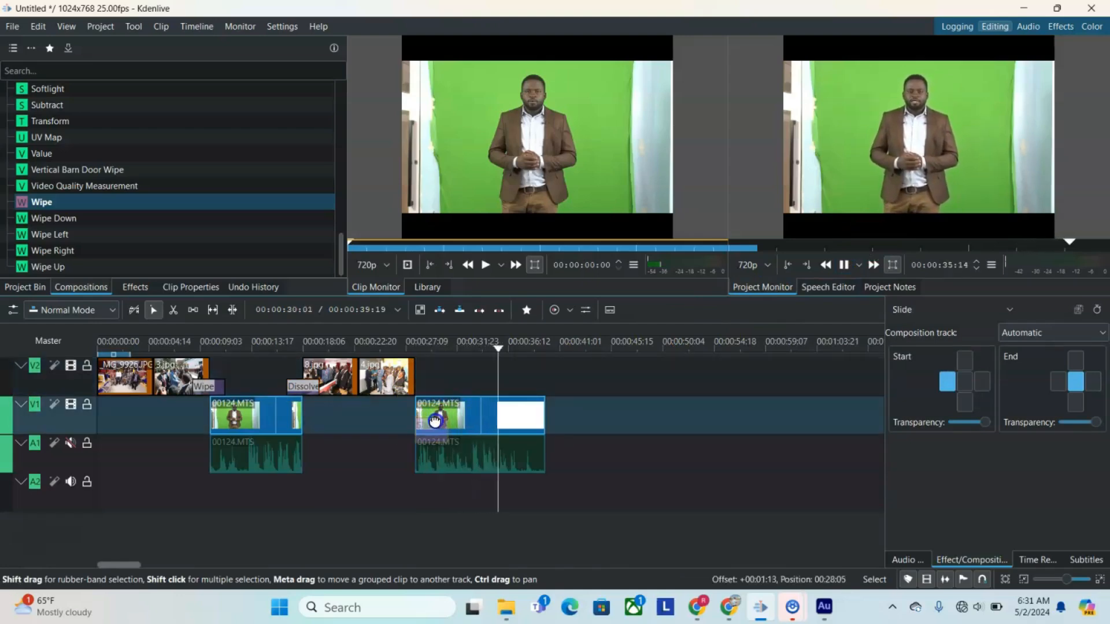
drag(518, 349, 400, 357)
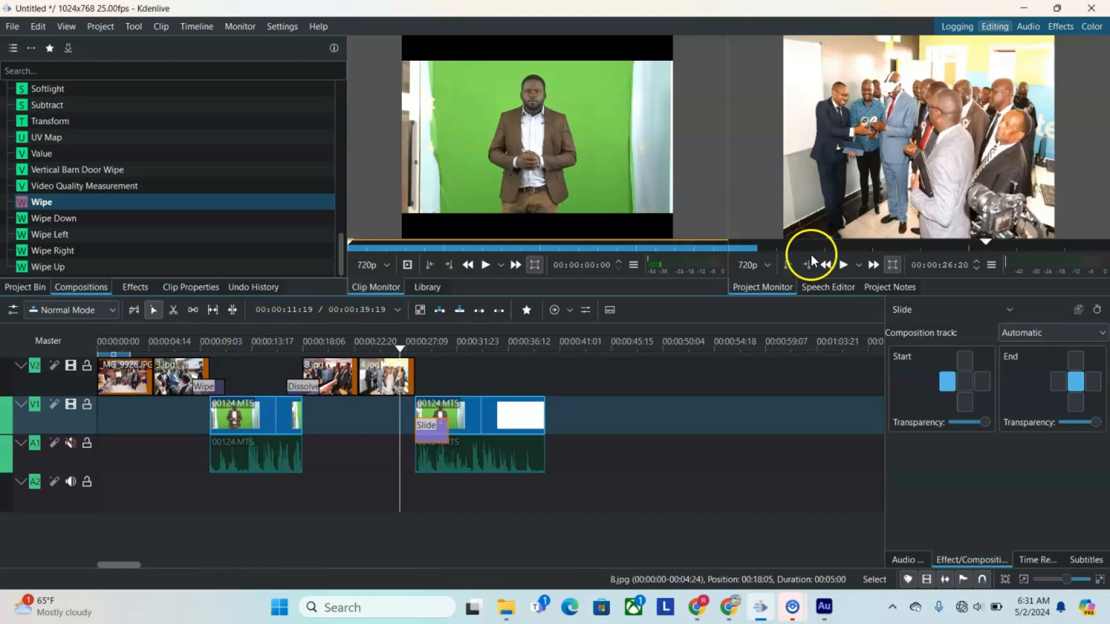
click(843, 264)
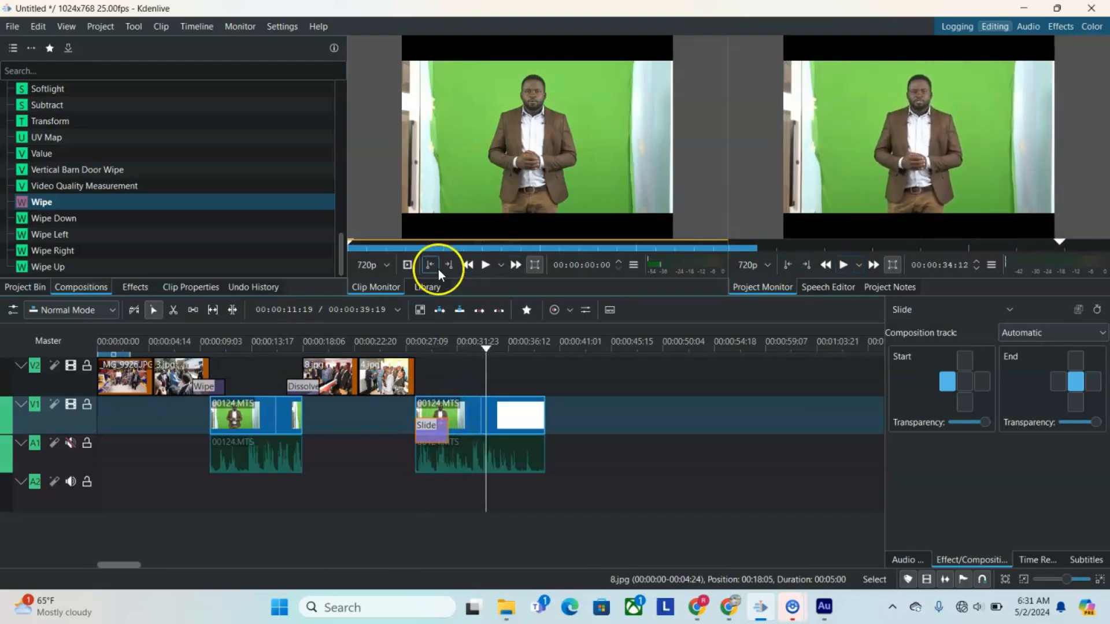
Step: Move the Wipe composition to the start of the first 00124.MTS part on V1 and play back that transition
click(303, 395)
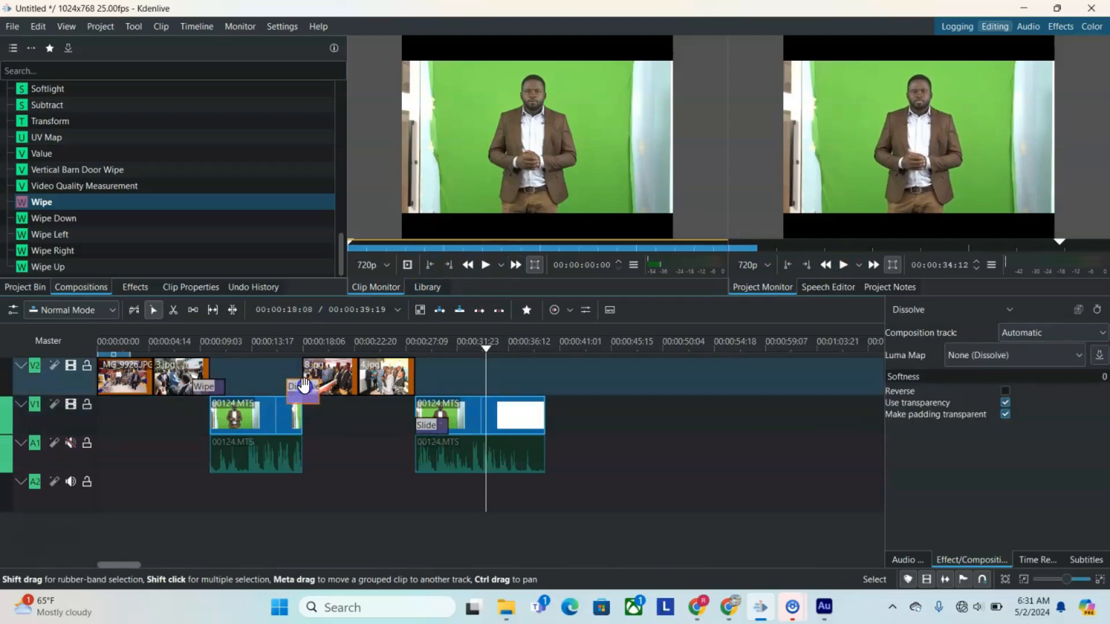
drag(204, 386, 230, 415)
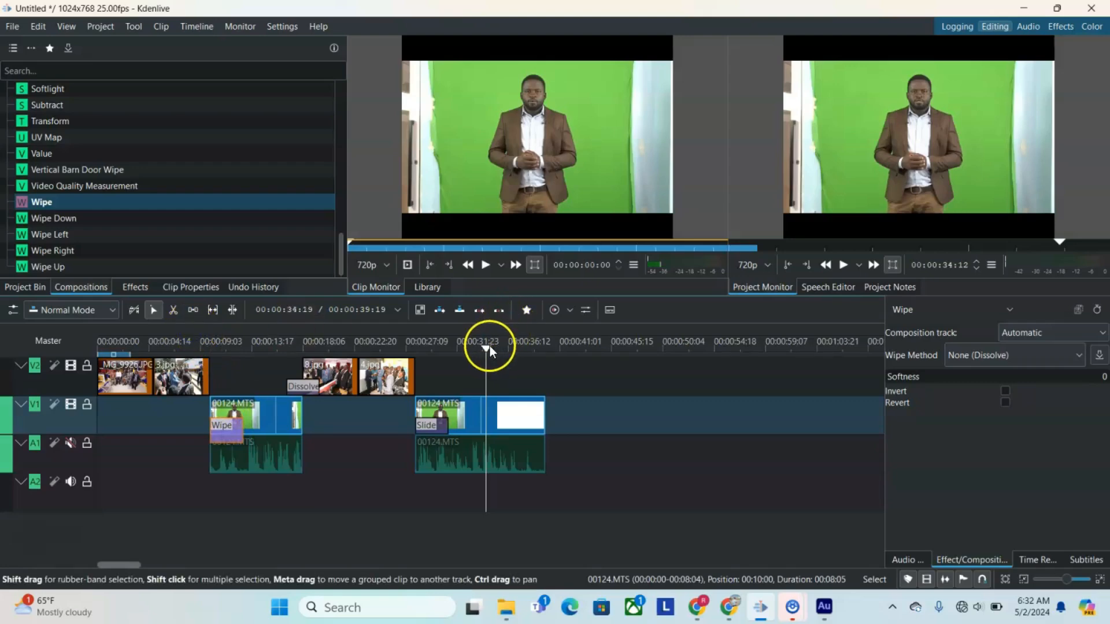
drag(487, 346, 193, 324)
click(843, 264)
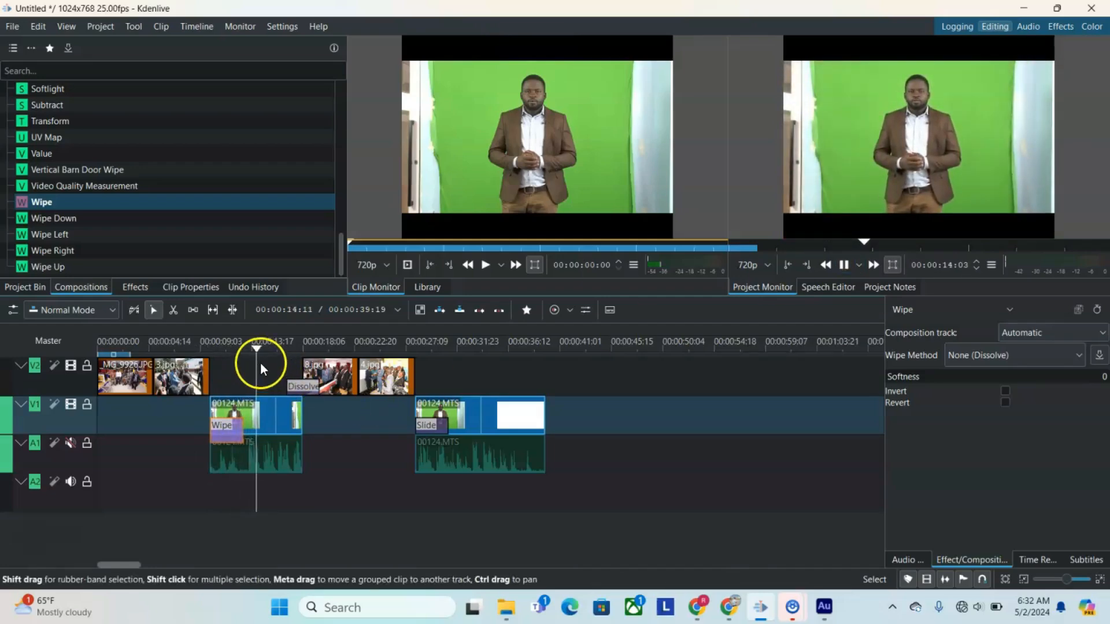
key(space)
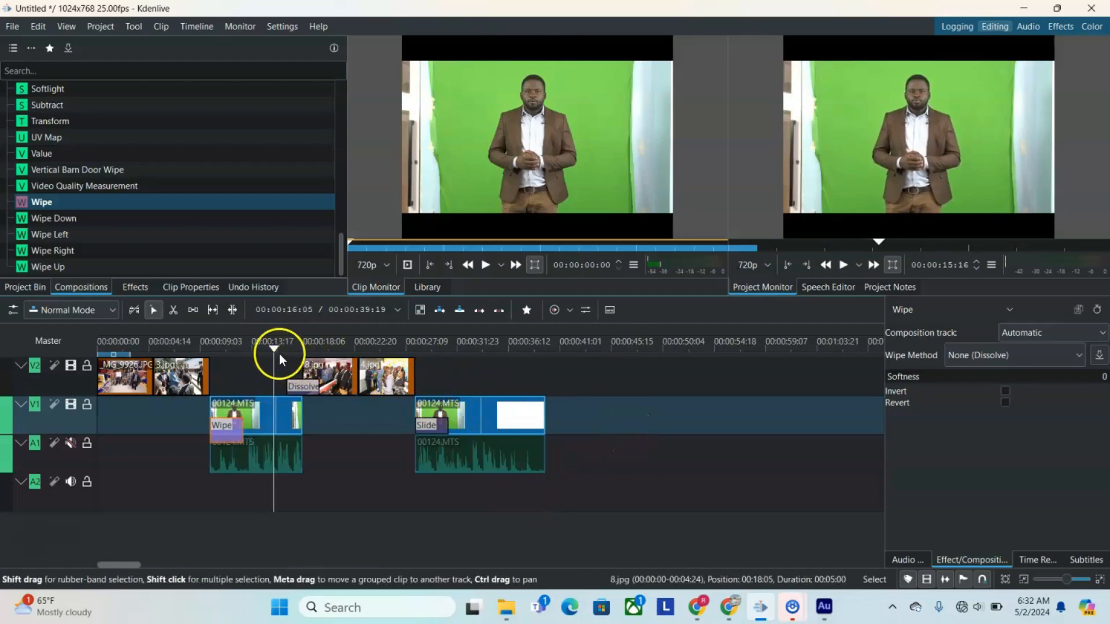
Step: Try to cut the last 00124.MTS part on V1 with the Razor tool near 00:00:34:08
drag(271, 350, 293, 351)
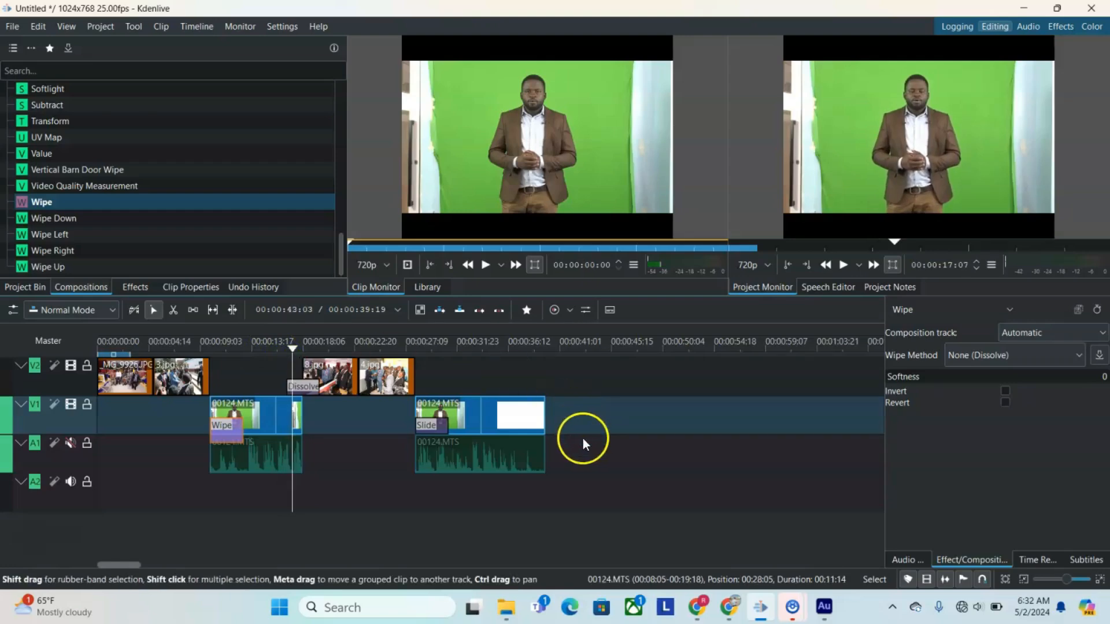
drag(293, 351, 485, 376)
click(191, 309)
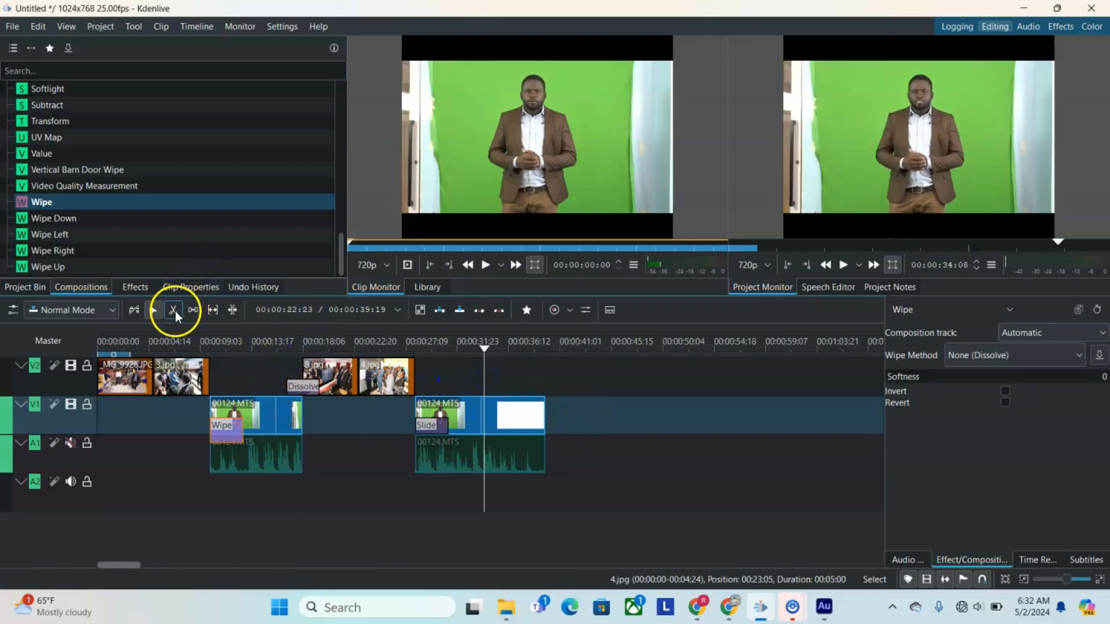
click(174, 310)
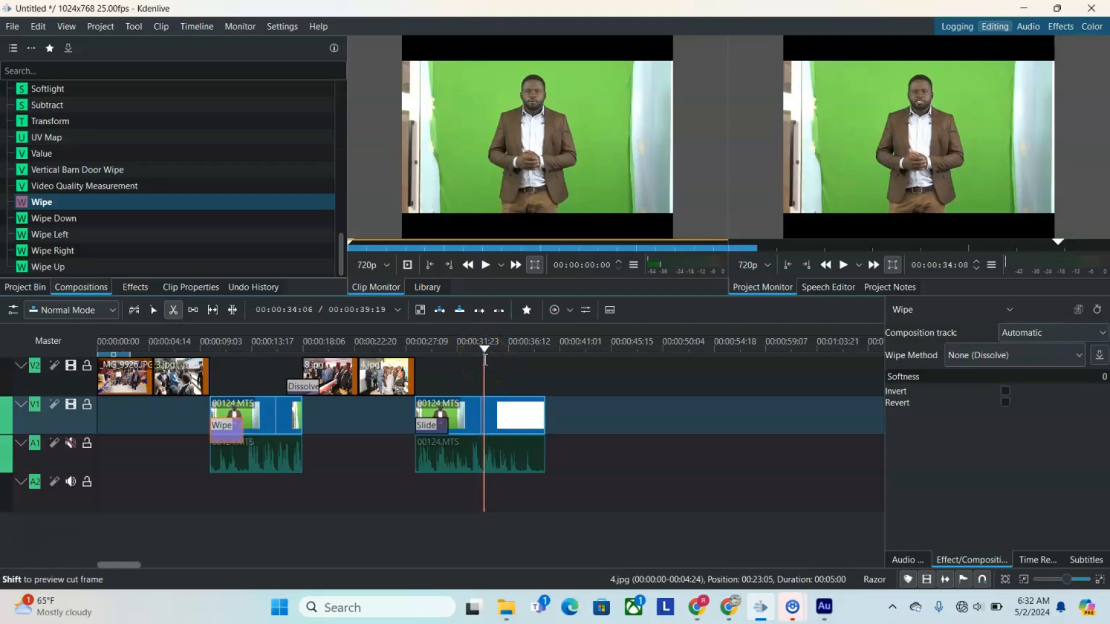
click(504, 405)
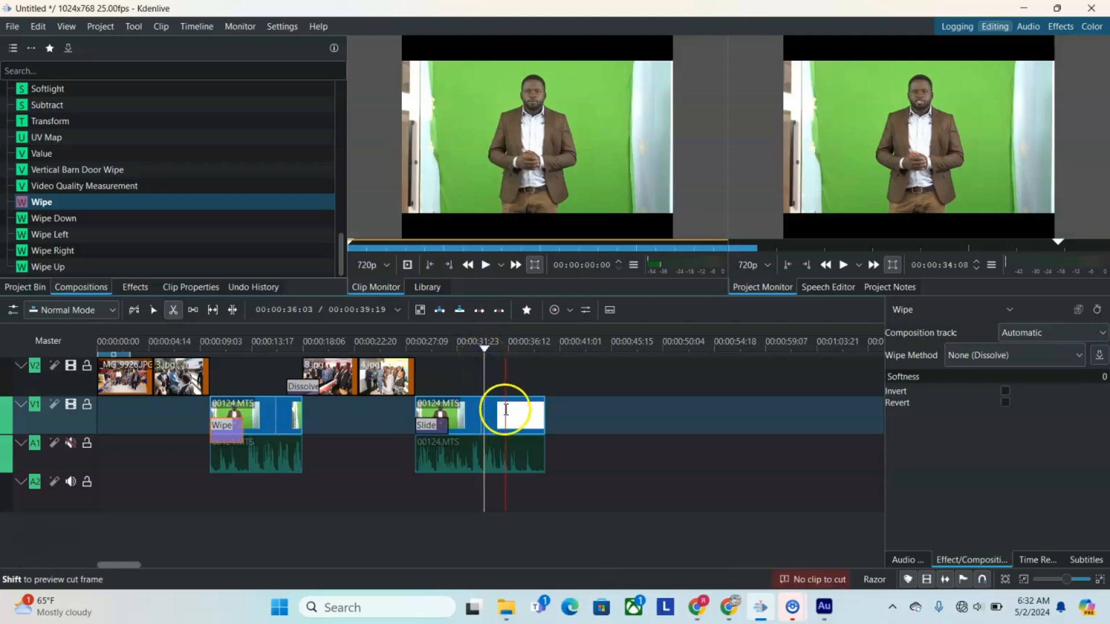
click(158, 312)
mouse_move(515, 426)
mouse_down()
mouse_move(596, 425)
mouse_move(509, 421)
mouse_up()
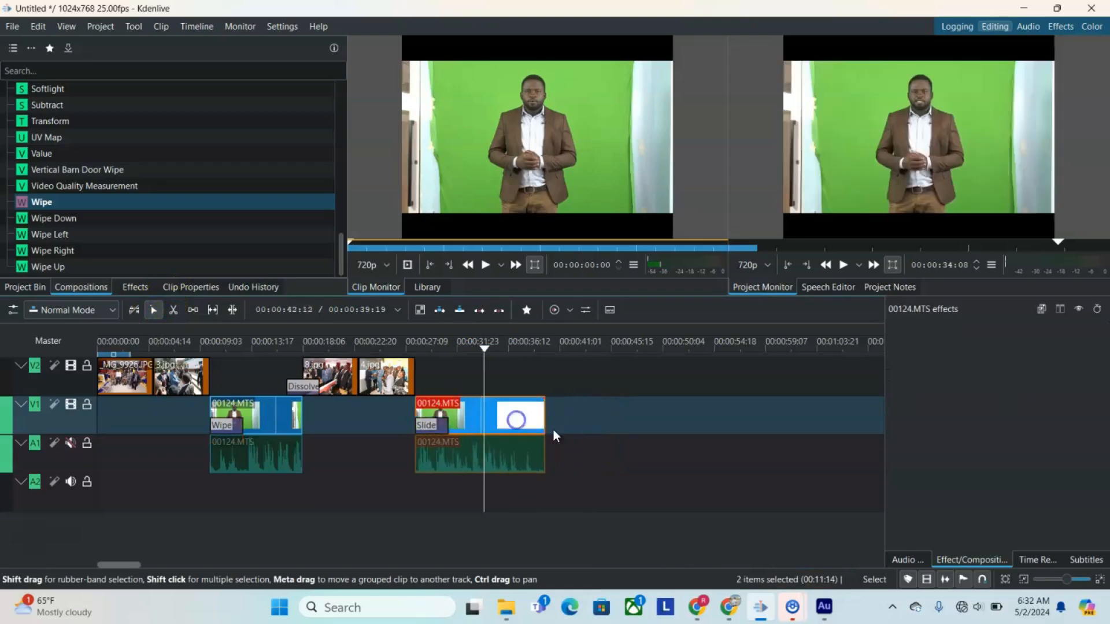
click(634, 439)
click(546, 442)
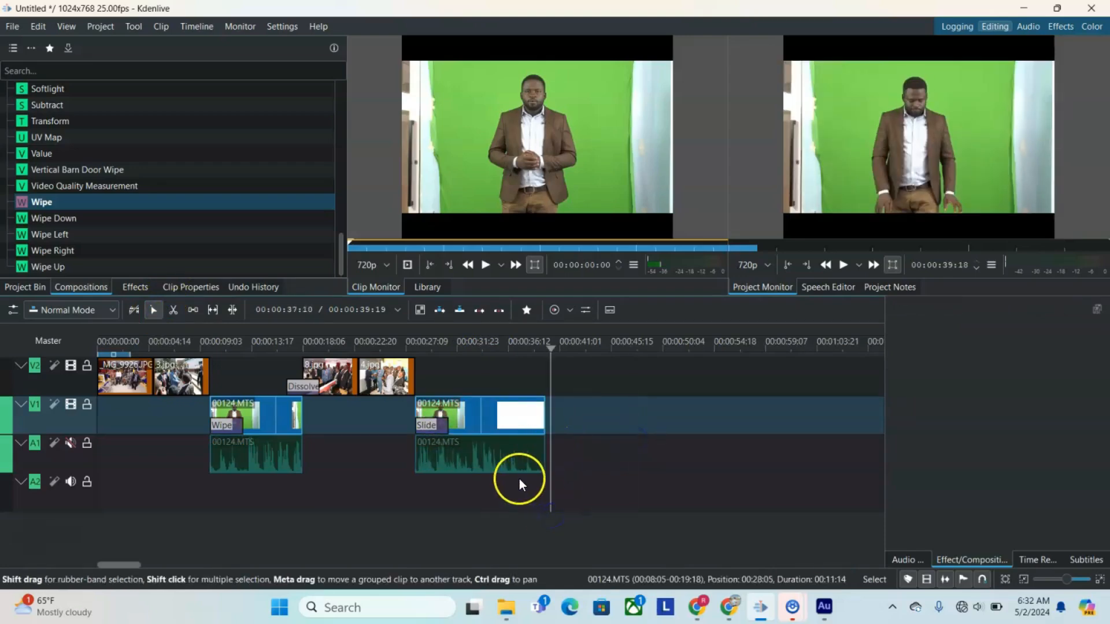
Step: Cut the last 00124.MTS part on V1 and its audio at about 00:00:33:23
click(504, 461)
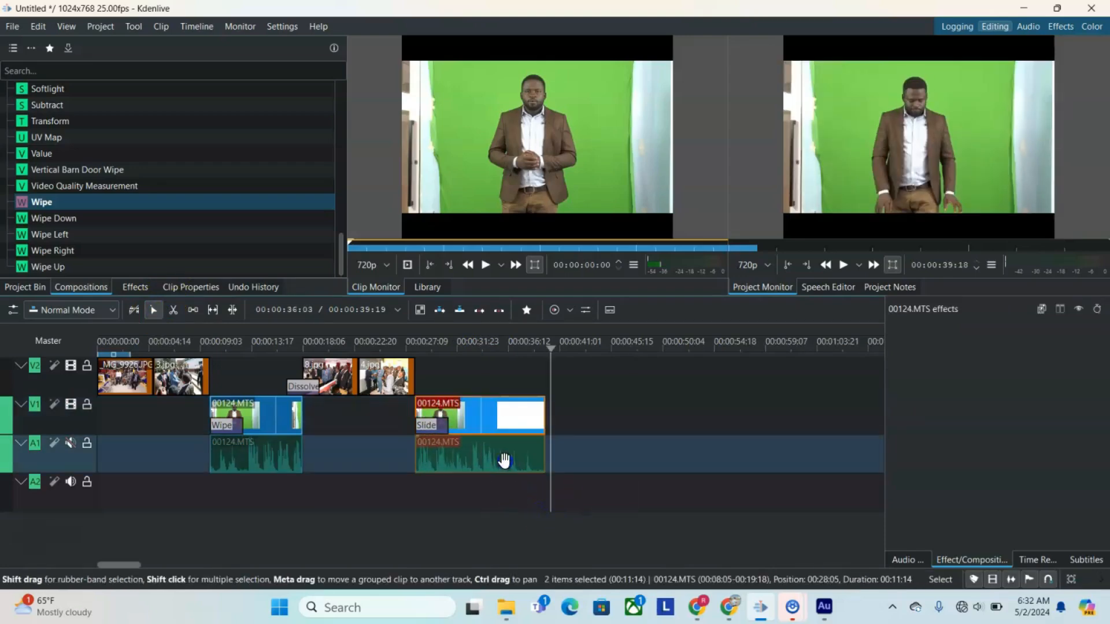
click(173, 310)
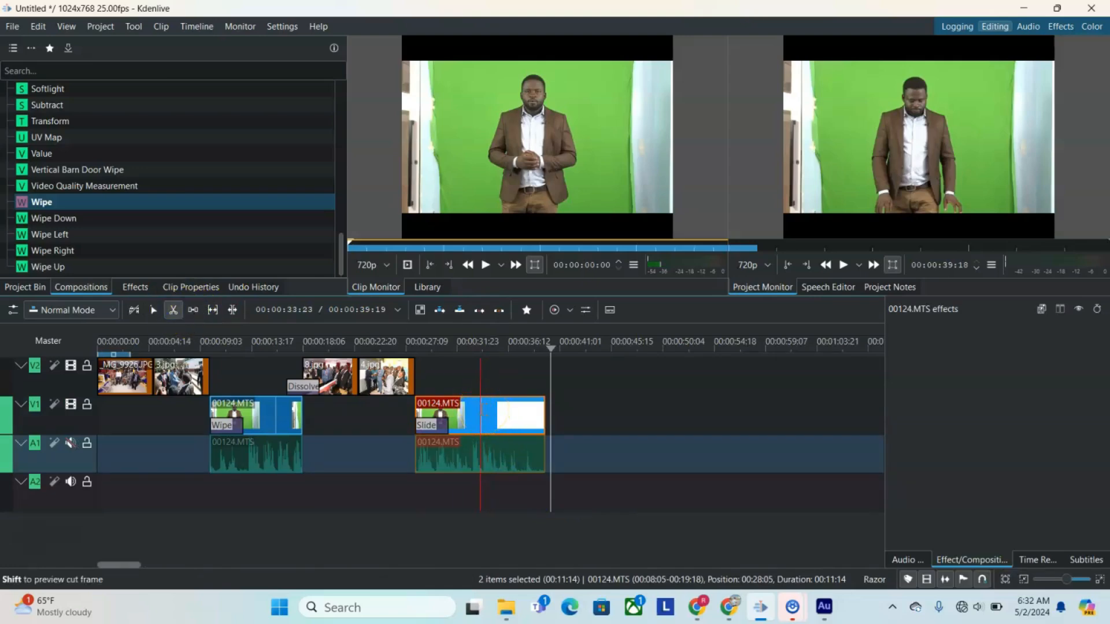
click(480, 411)
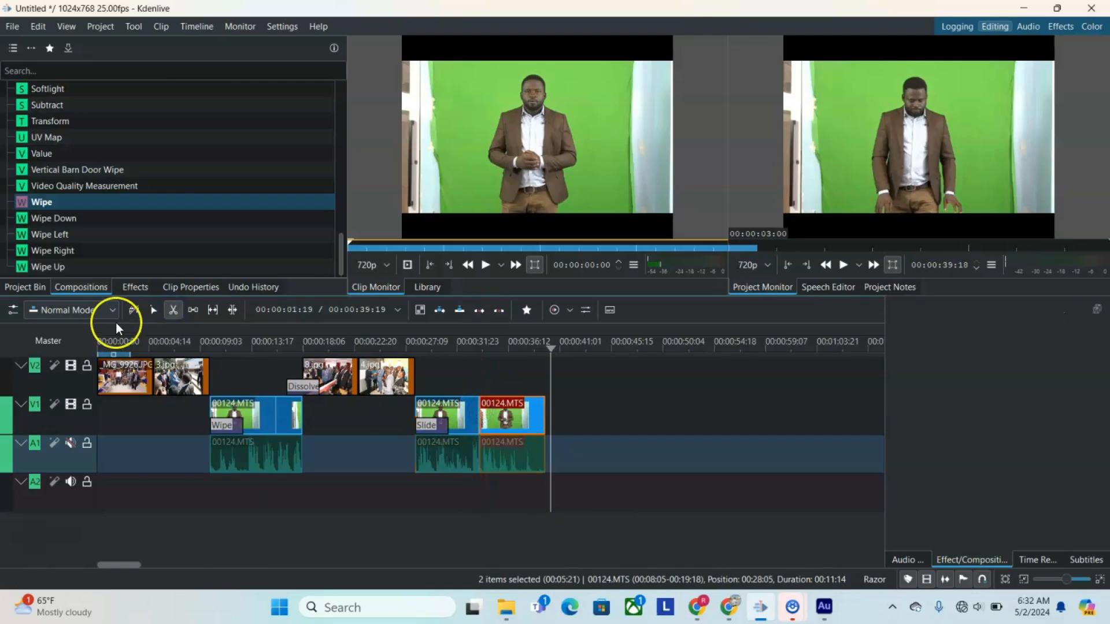
Step: Move _MG_9926.JPG on V2 between the two newly cut 00124.MTS parts, with the last part starting where the photo ends
click(153, 310)
drag(516, 412, 622, 426)
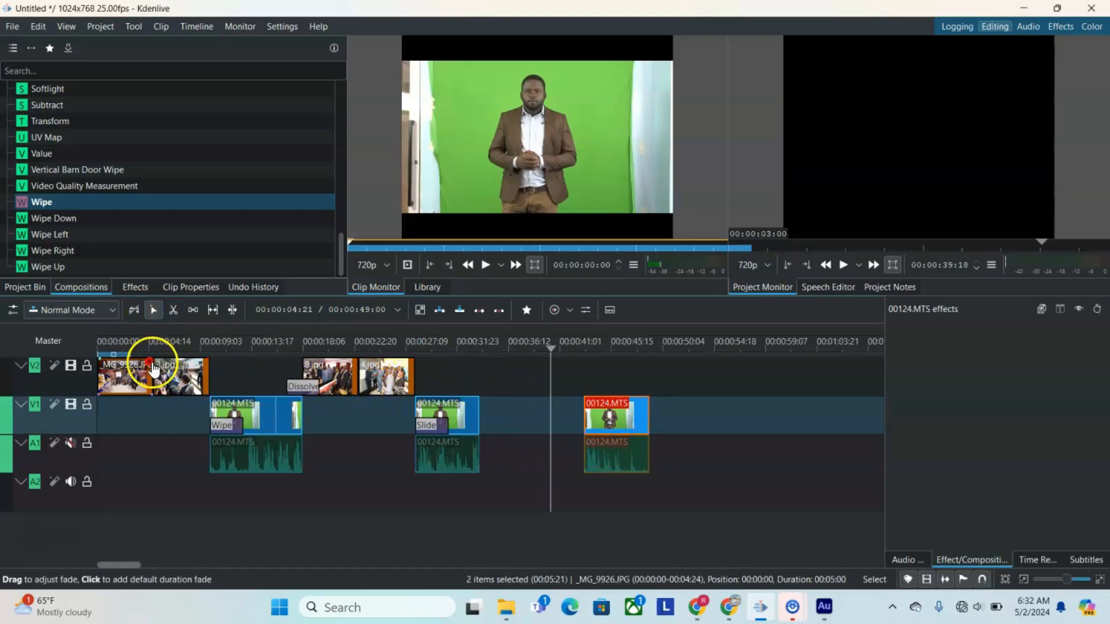
drag(122, 375, 511, 346)
drag(601, 412, 553, 415)
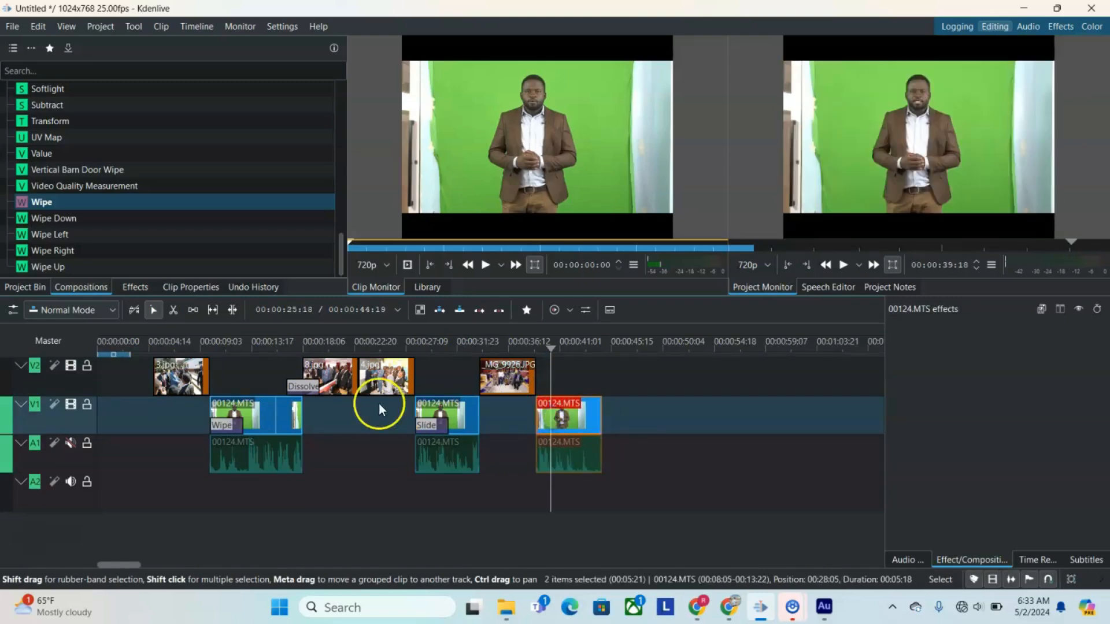
Step: Move the Dissolve composition to the start of the last 00124.MTS part on V1 and play back that transition
drag(297, 384, 553, 418)
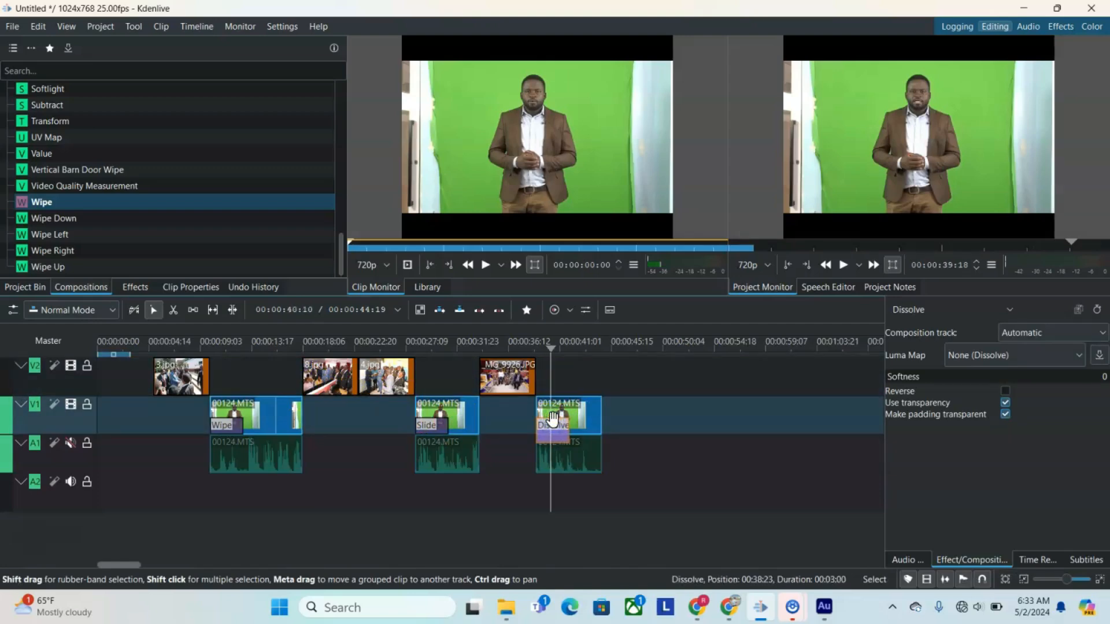
click(520, 348)
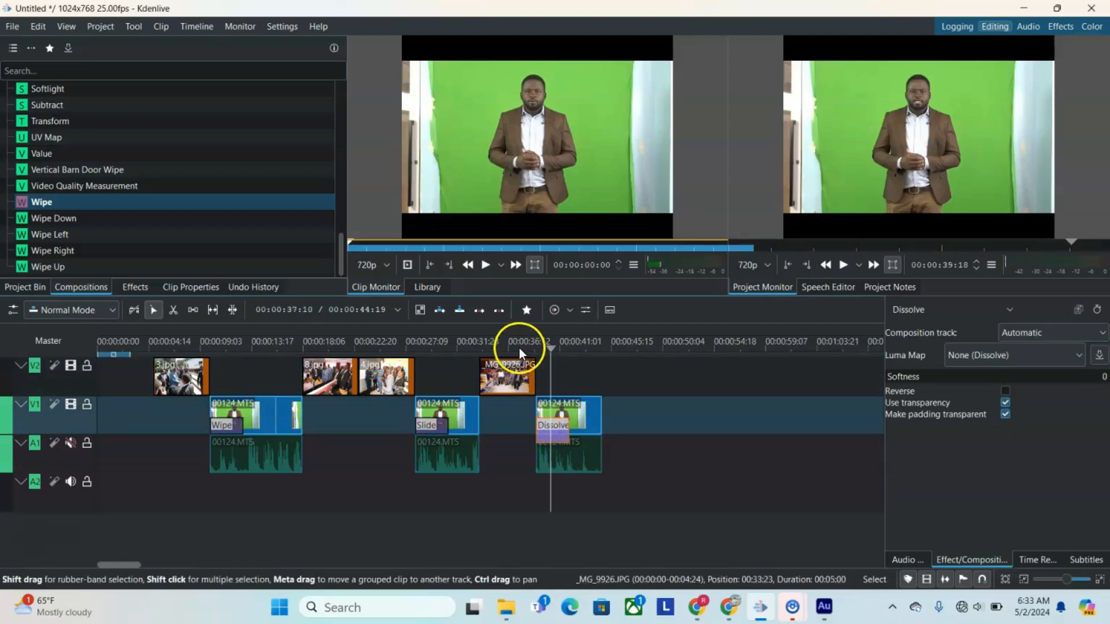
key(space)
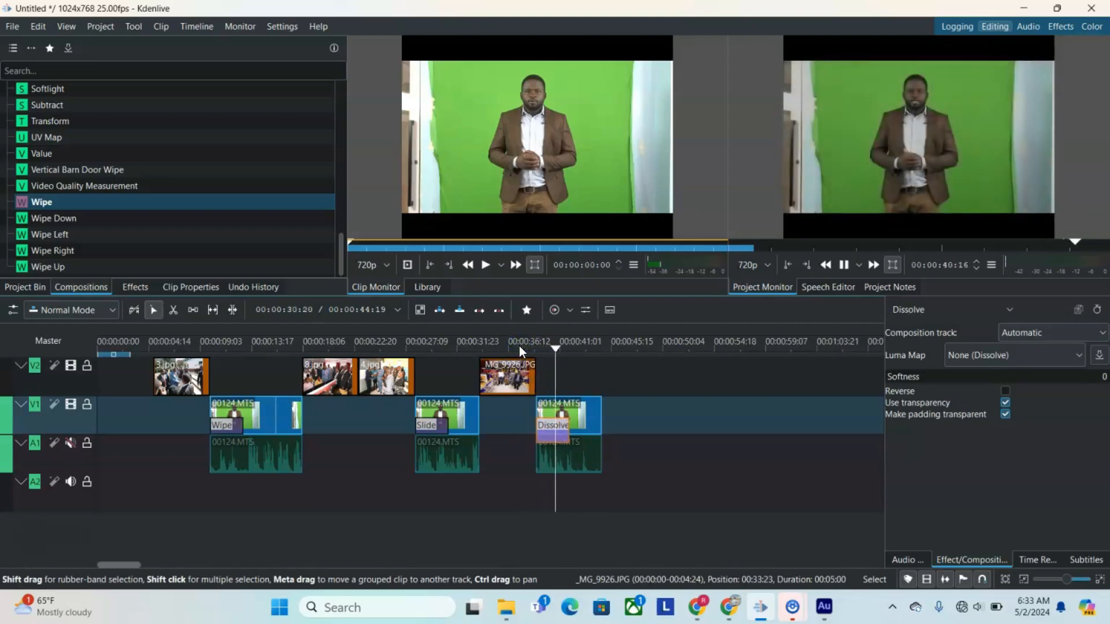
Step: Play back the Wipe, Slide and Dissolve transitions on V1 one after another
click(193, 339)
key(space)
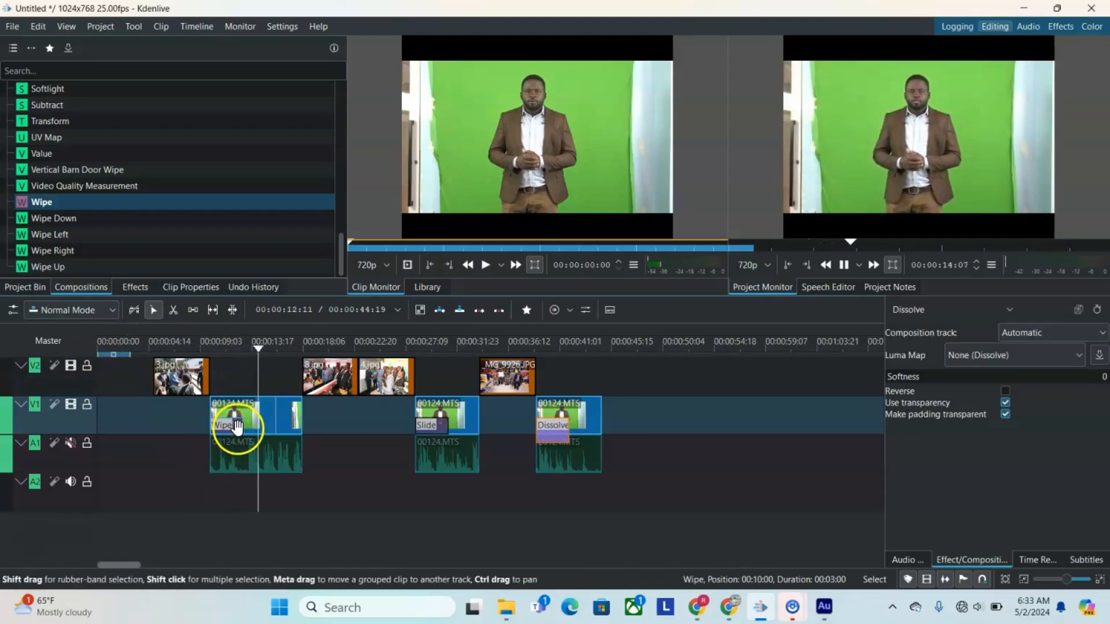
click(411, 341)
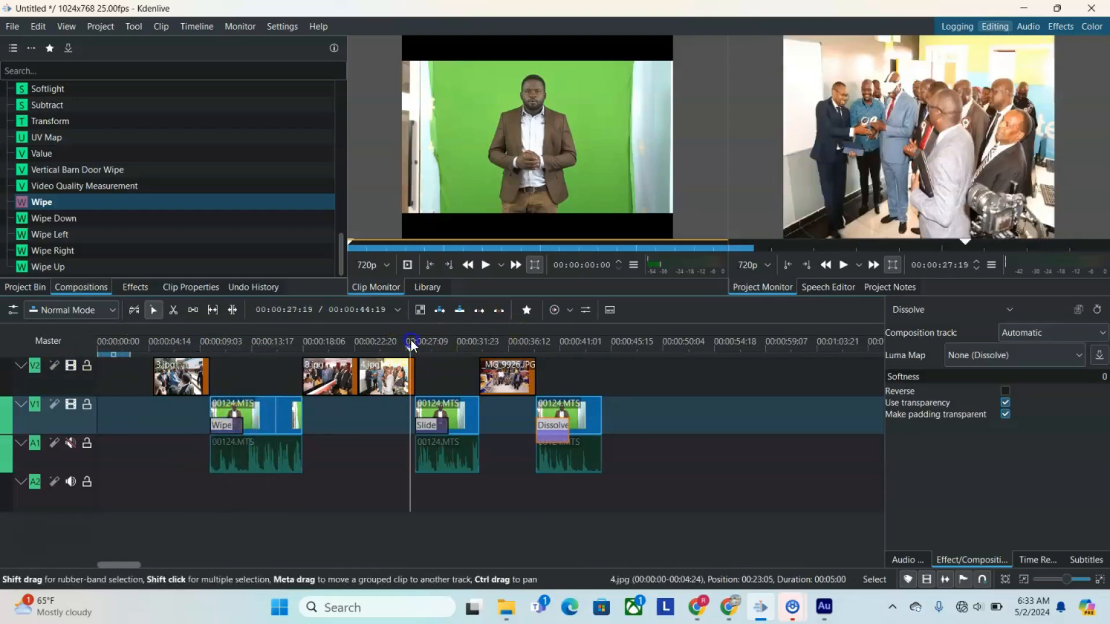
click(845, 265)
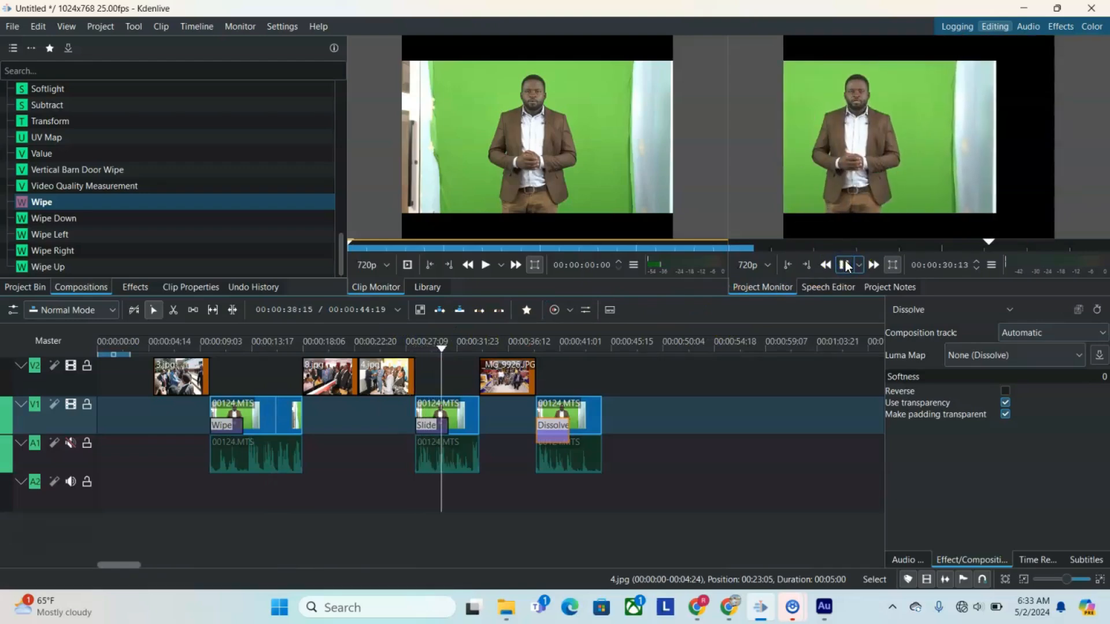
click(529, 347)
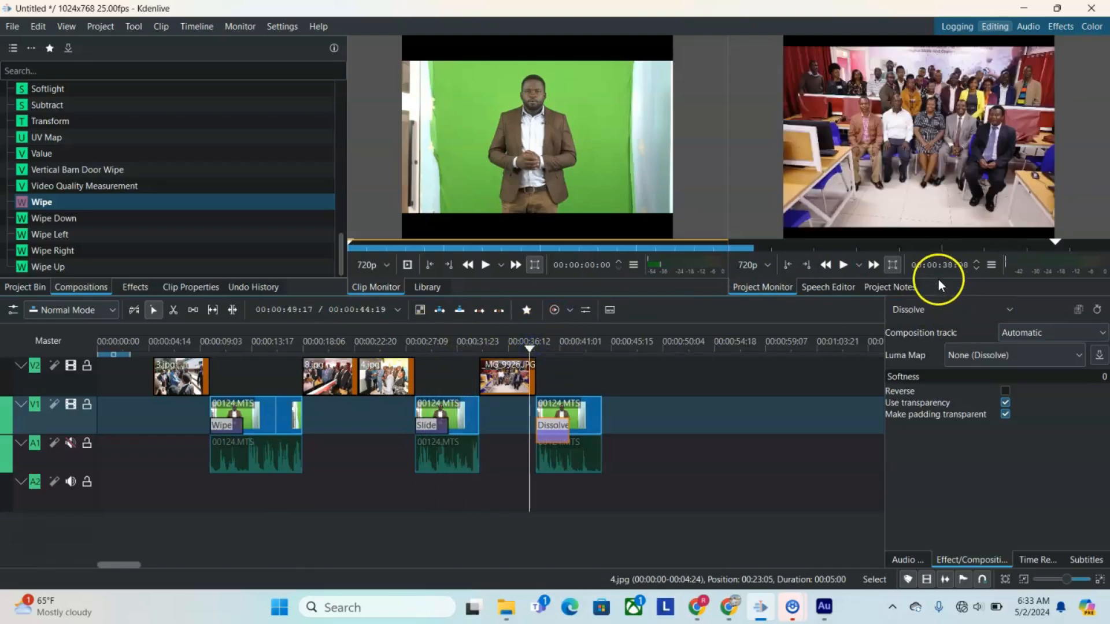
click(839, 266)
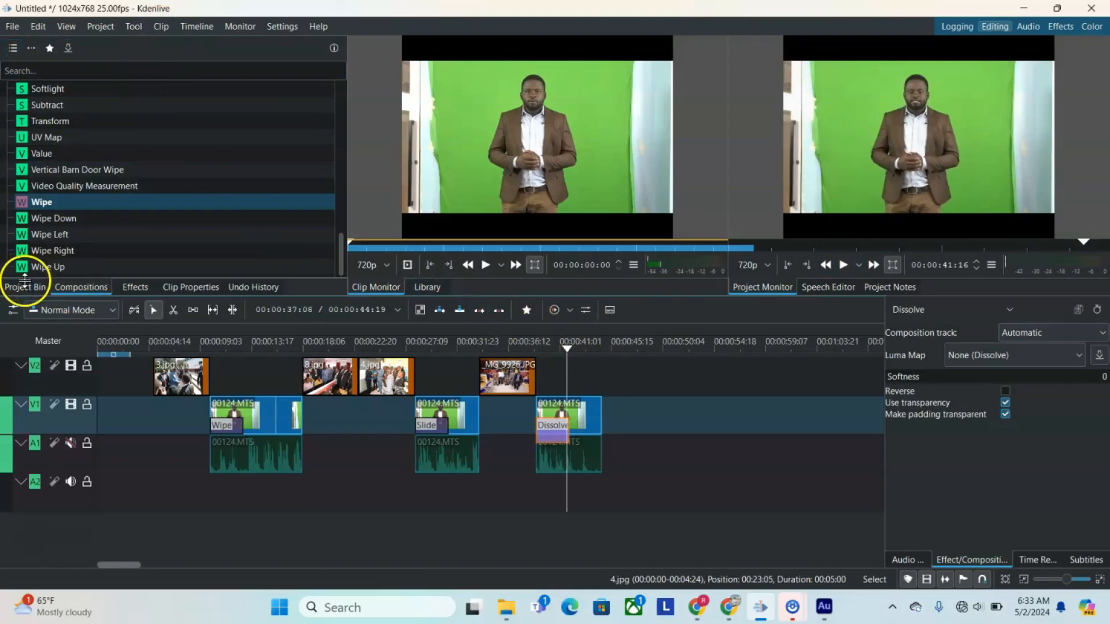
Step: Start a new title clip with a text item placed on its canvas and set the font size to 120
click(25, 288)
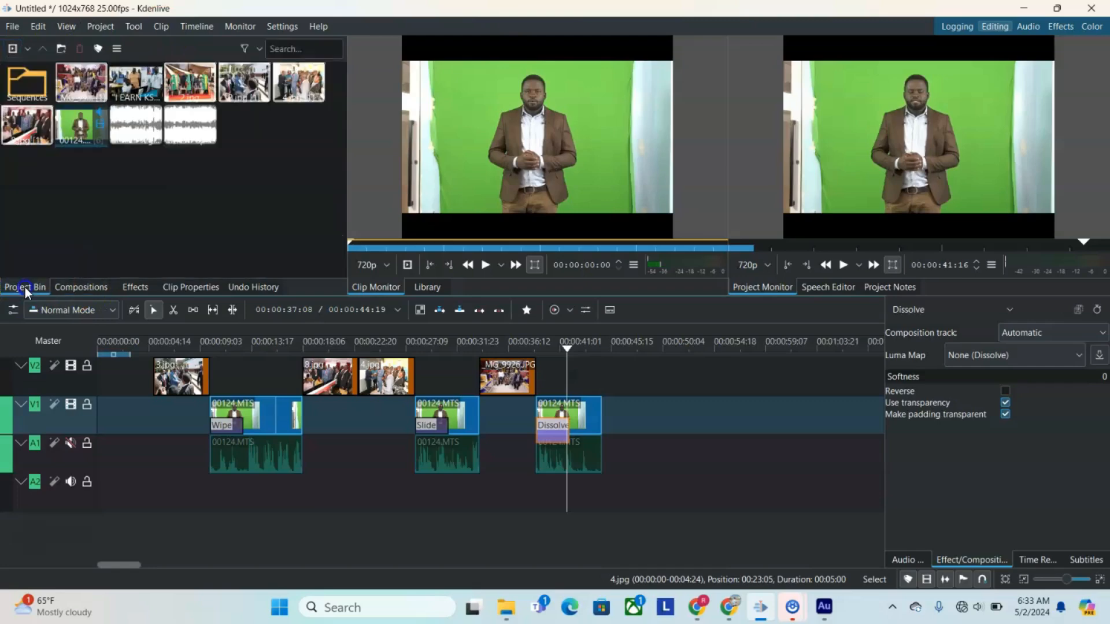
click(27, 48)
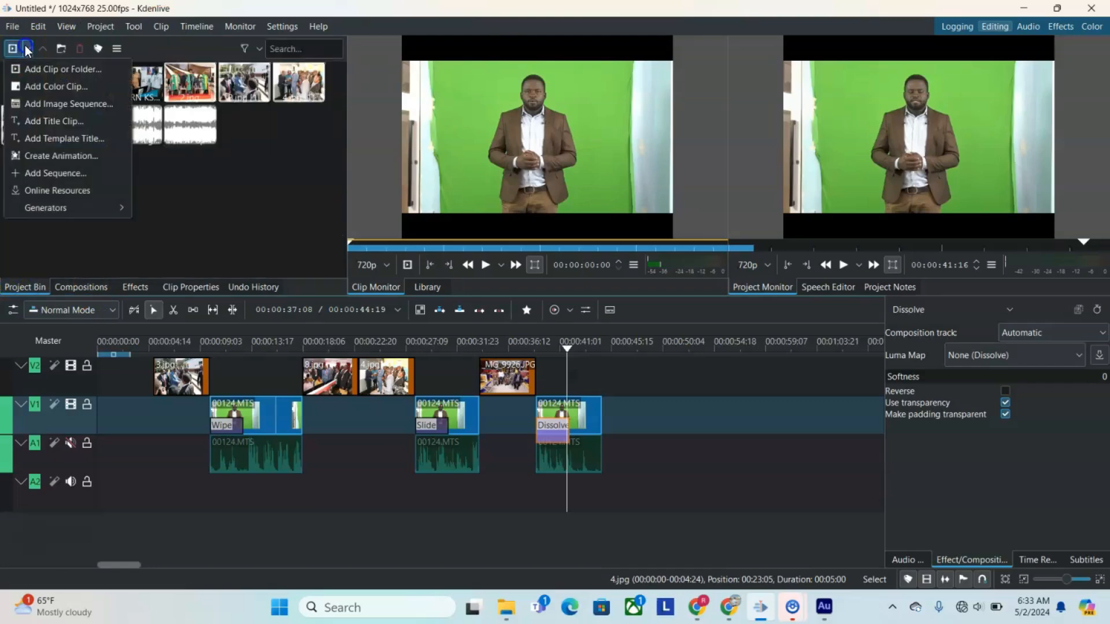
click(40, 121)
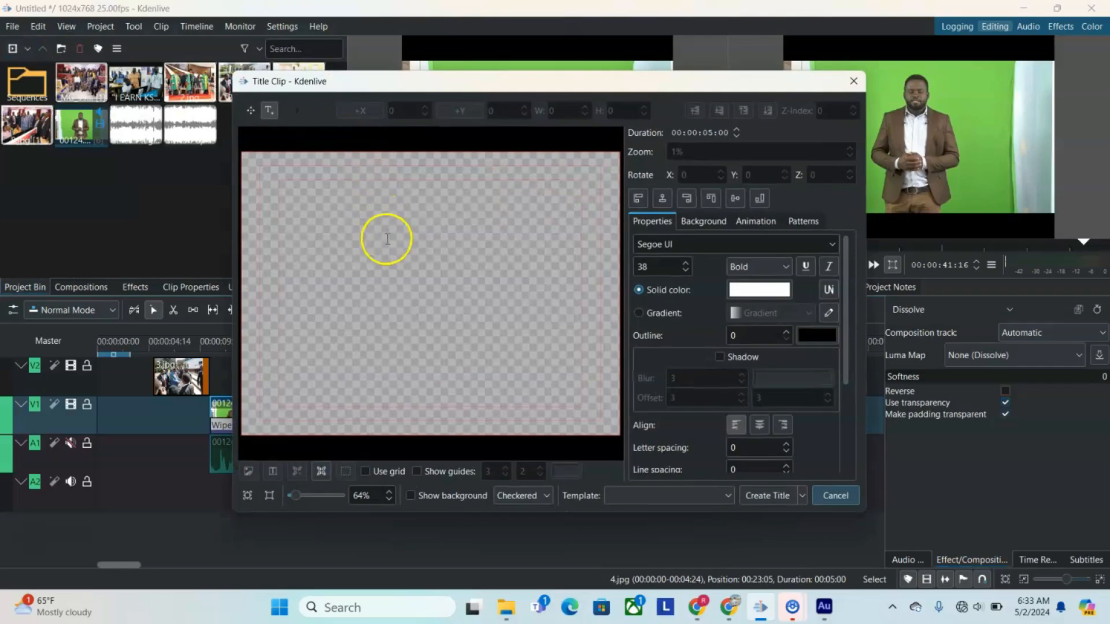
click(341, 276)
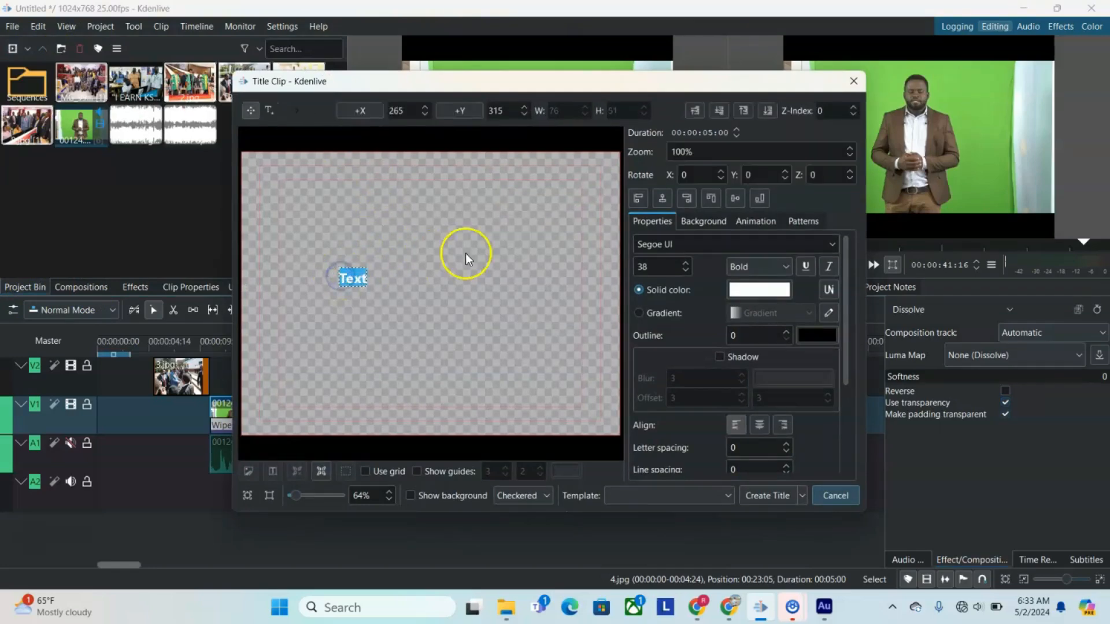
click(665, 267)
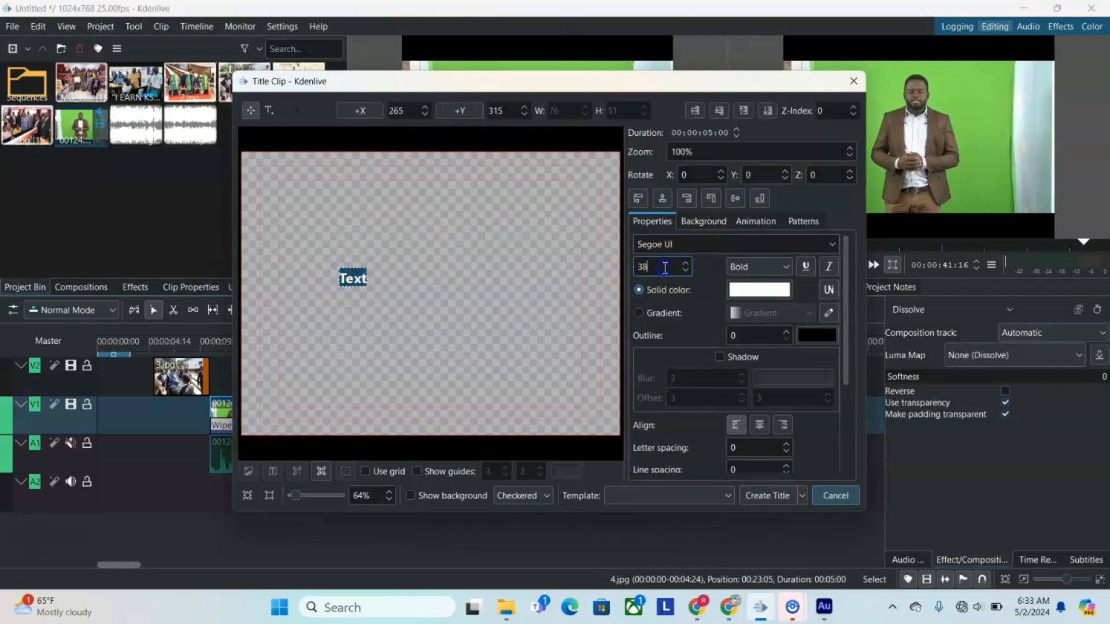
text(120)
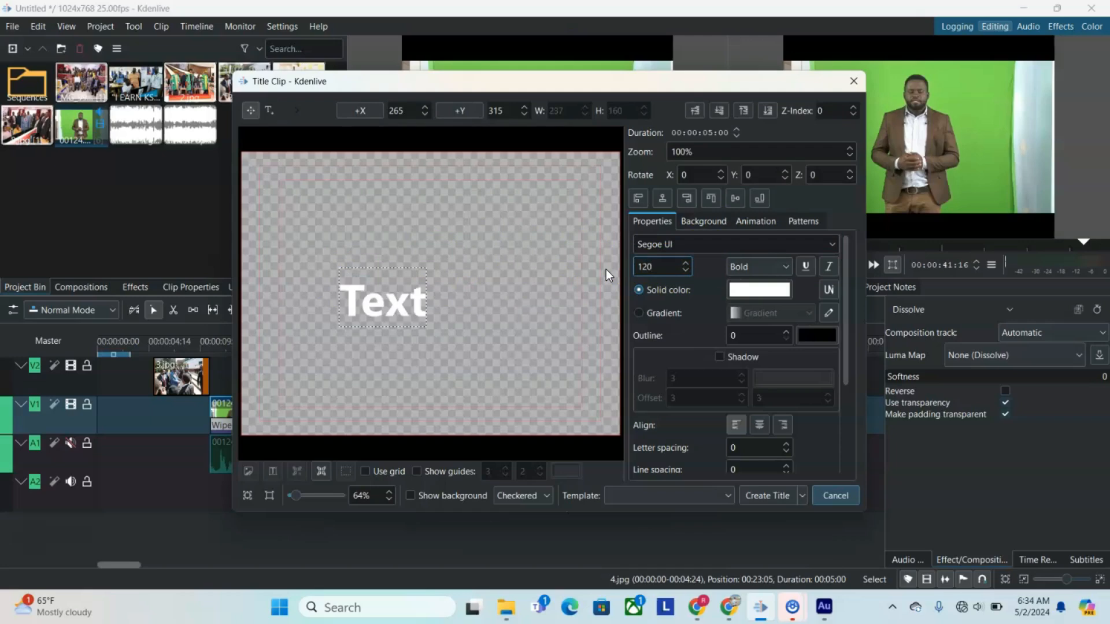
Step: Replace the placeholder text in the title with "Welcome to the Video Editing Tutorial"
click(636, 254)
key(BackSpace)
key(BackSpace)
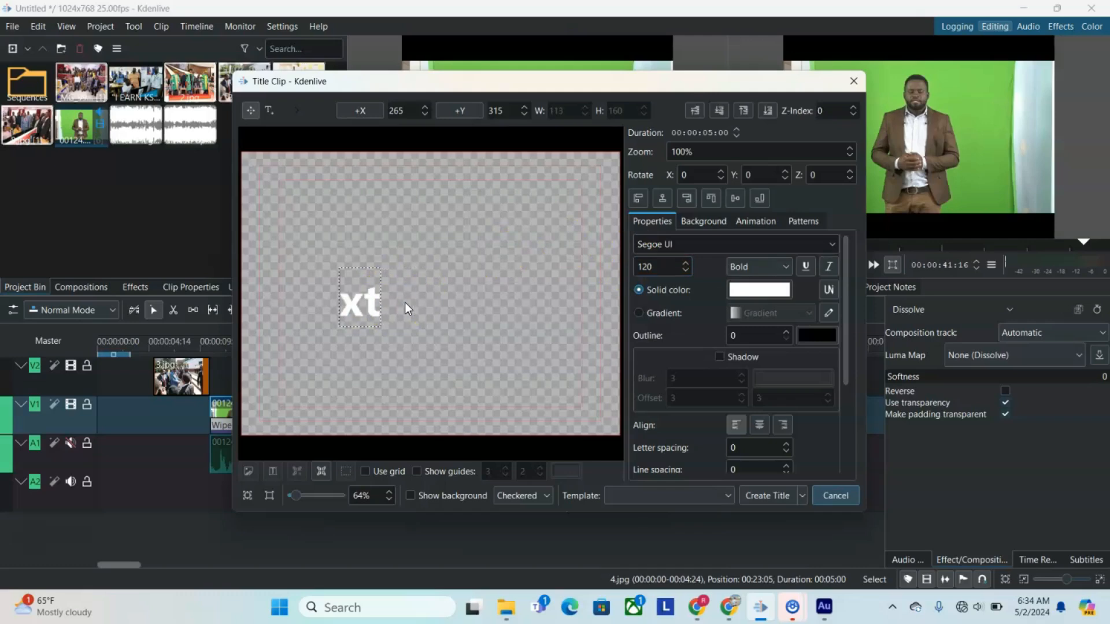
key(Delete)
key(Delete)
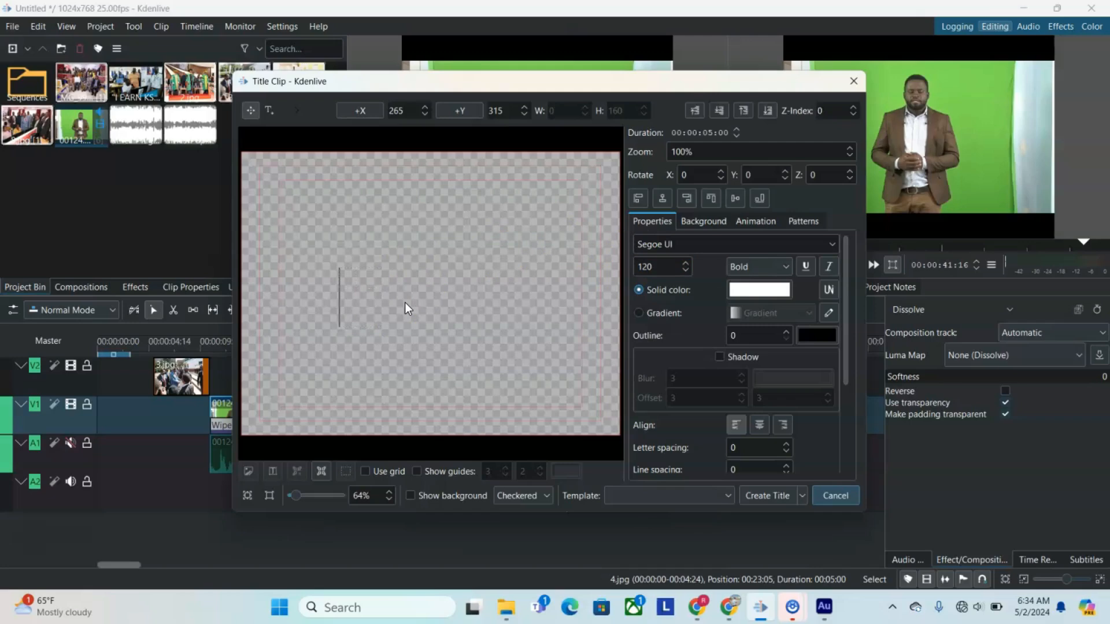
text(W)
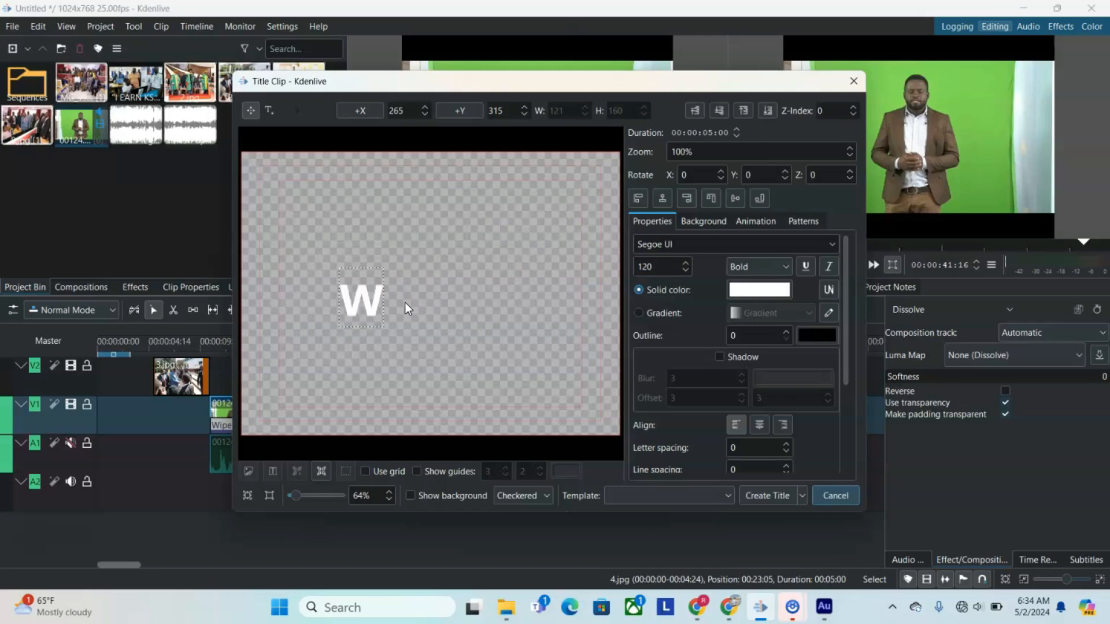
text(elco)
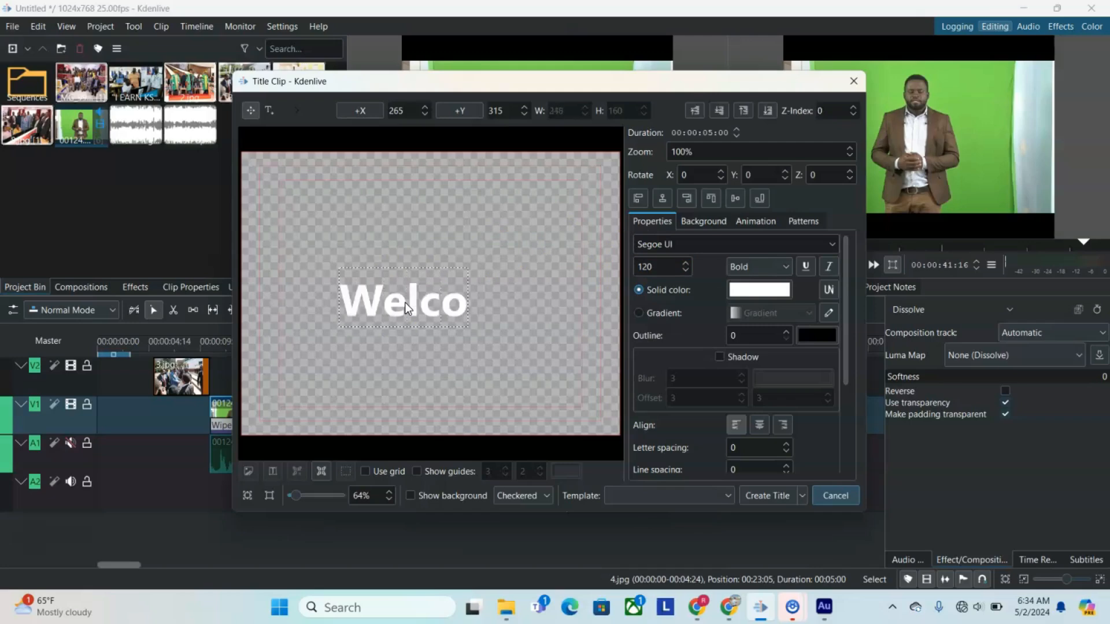
text(me to th)
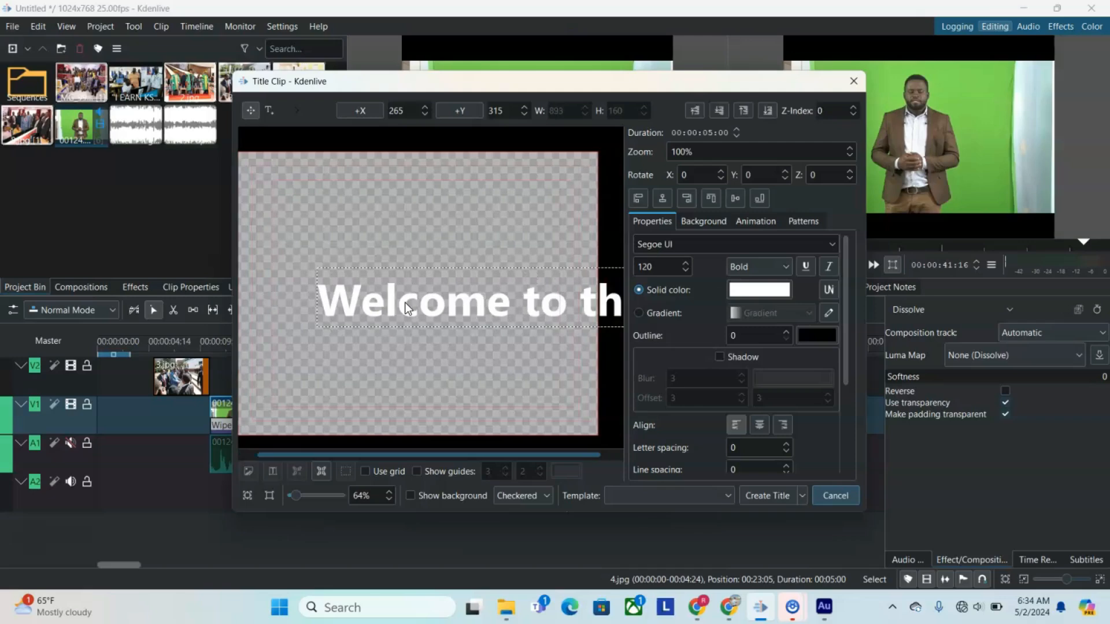
text(e)
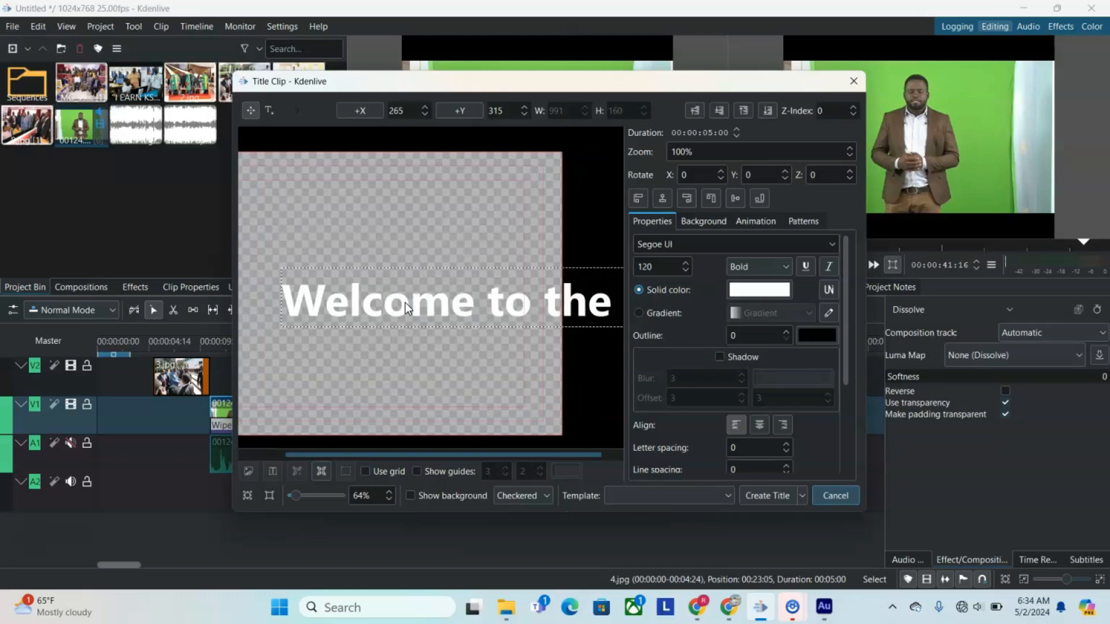
key(BackSpace)
text(Vid)
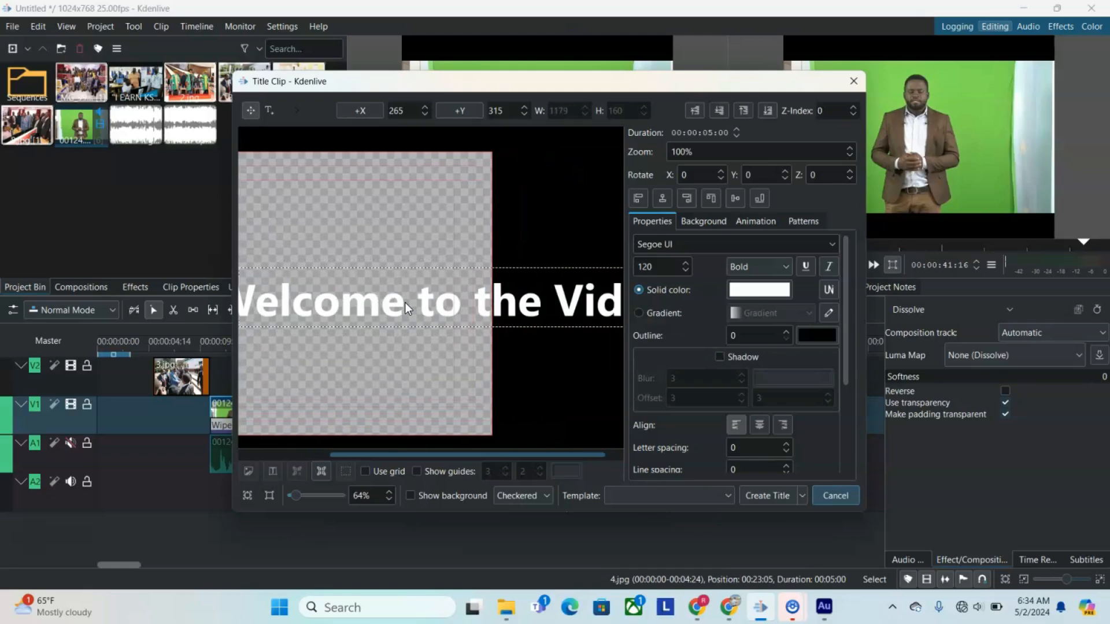
text(eo E)
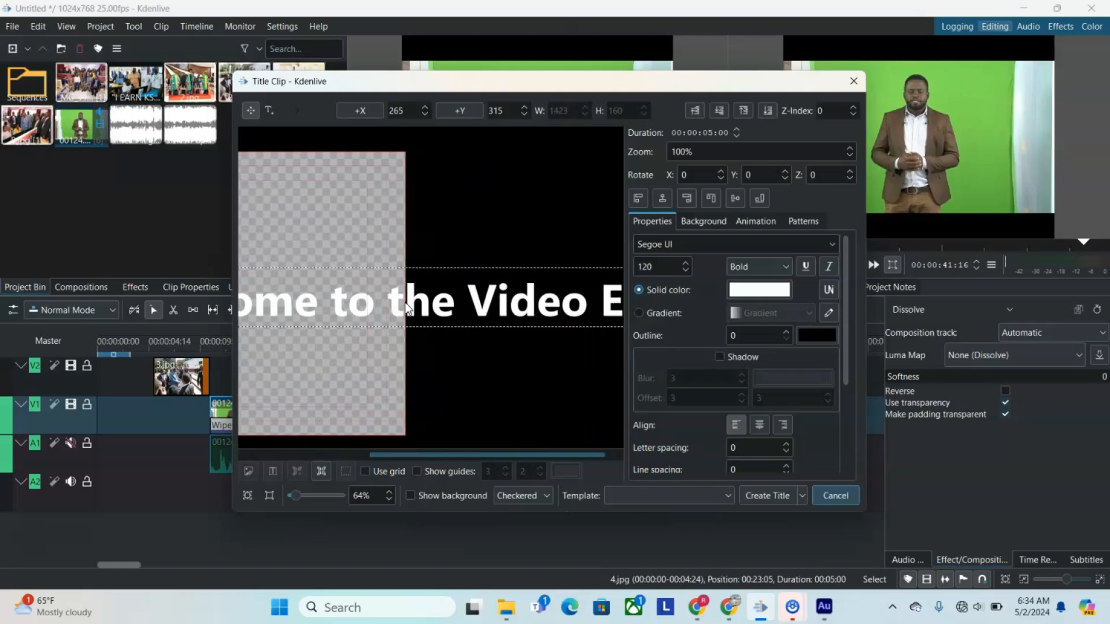
text(di)
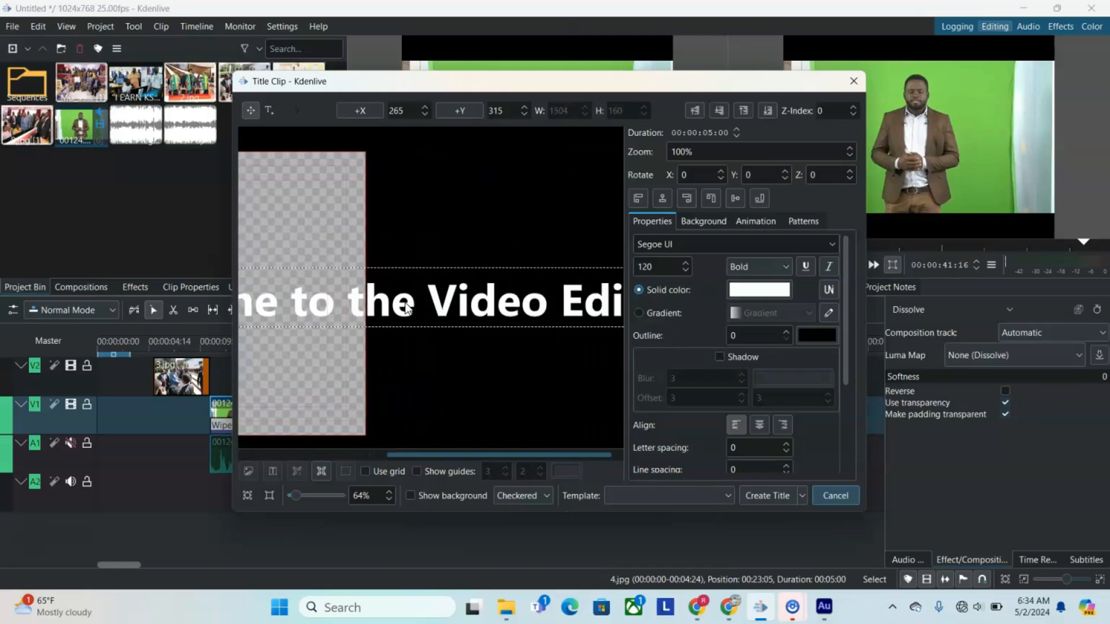
text(ting)
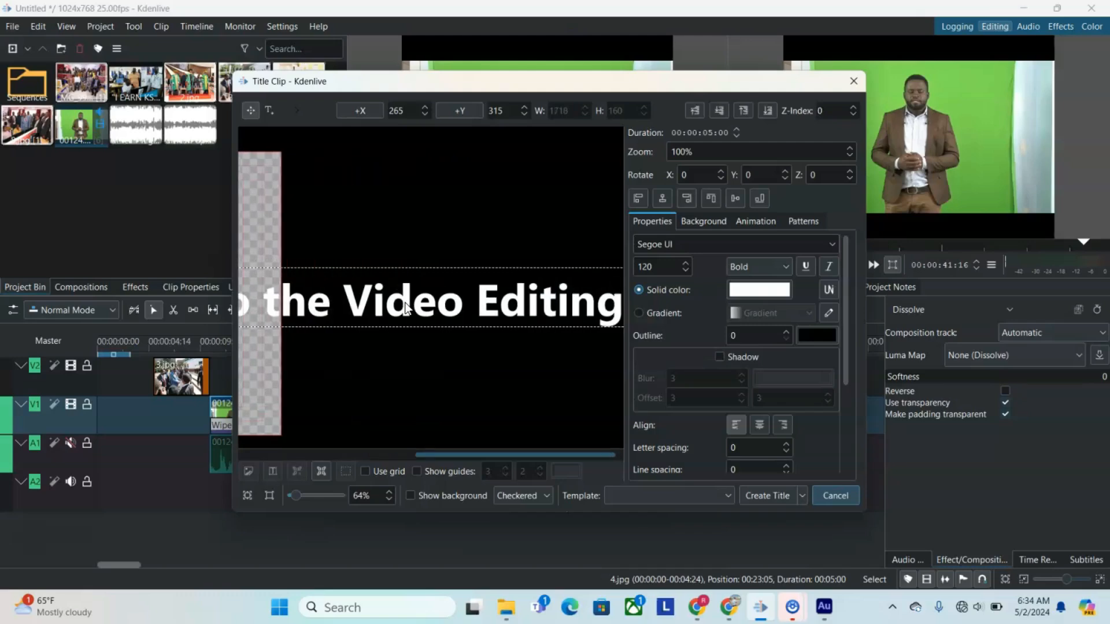
text( Tu)
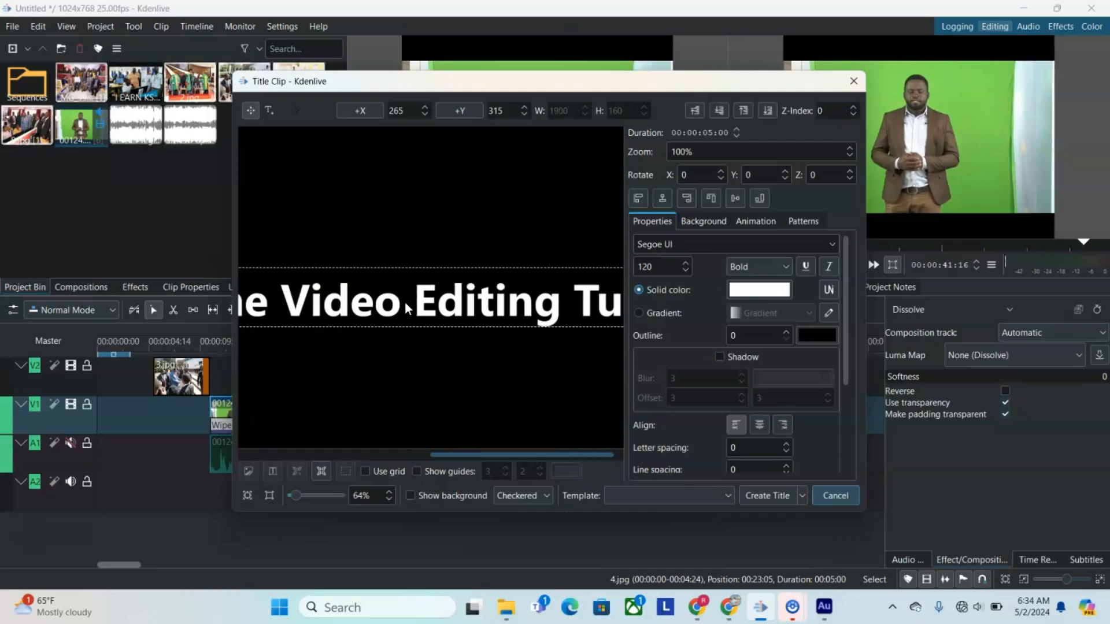
text(toria)
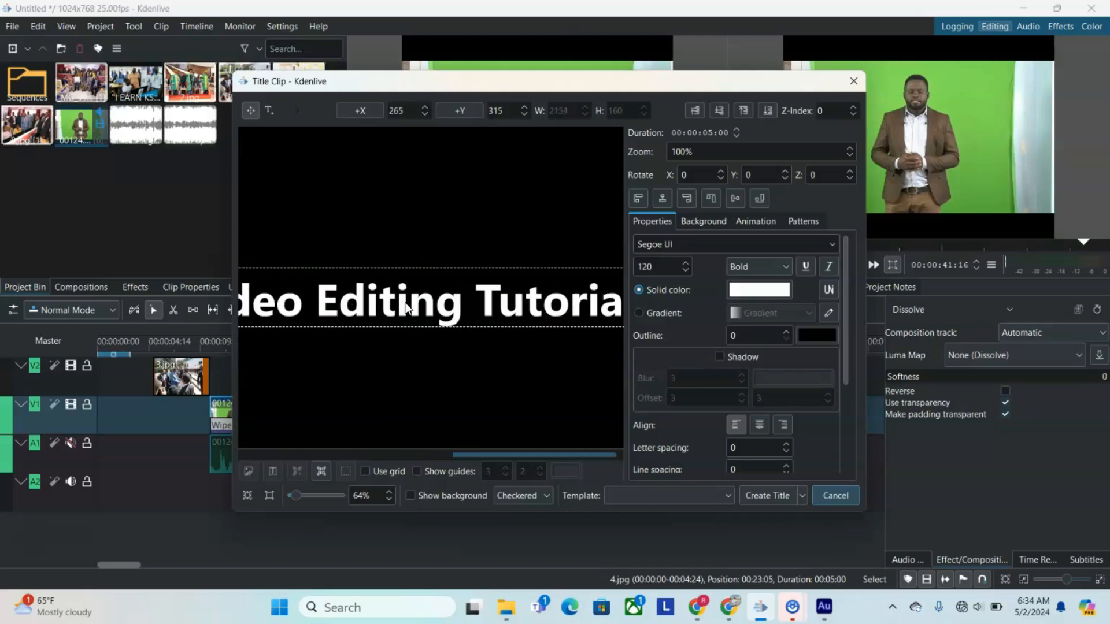
click(527, 250)
Step: Set the title text's font size to 60 and move the text to the canvas's left edge, at about X -10, Y 331
click(689, 272)
drag(672, 268, 590, 271)
text(60)
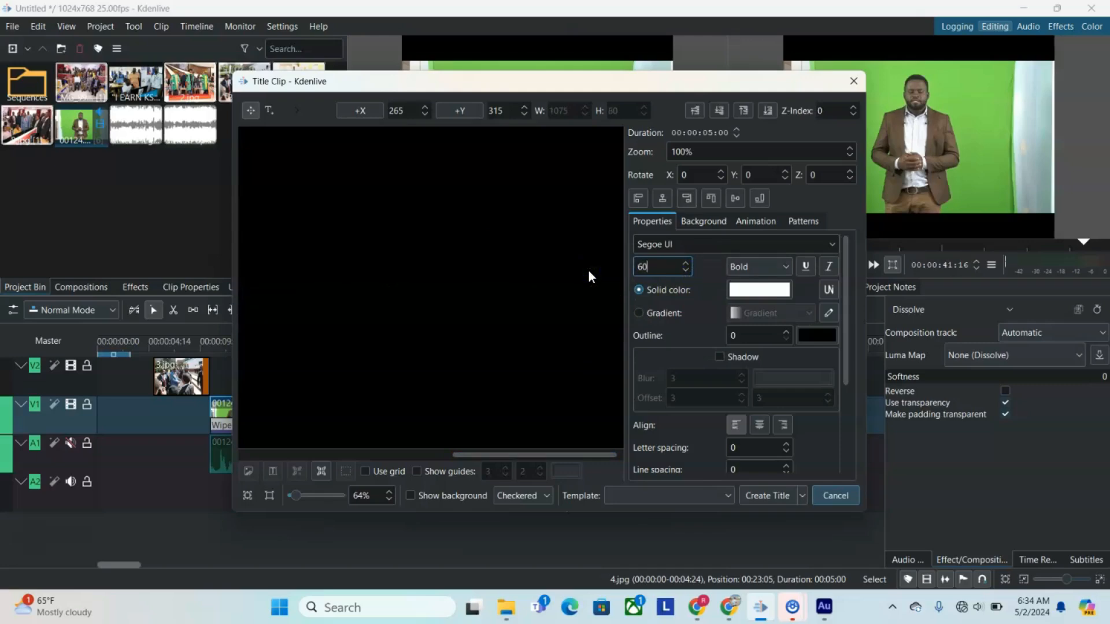
key(ctrl+a)
drag(491, 452, 265, 450)
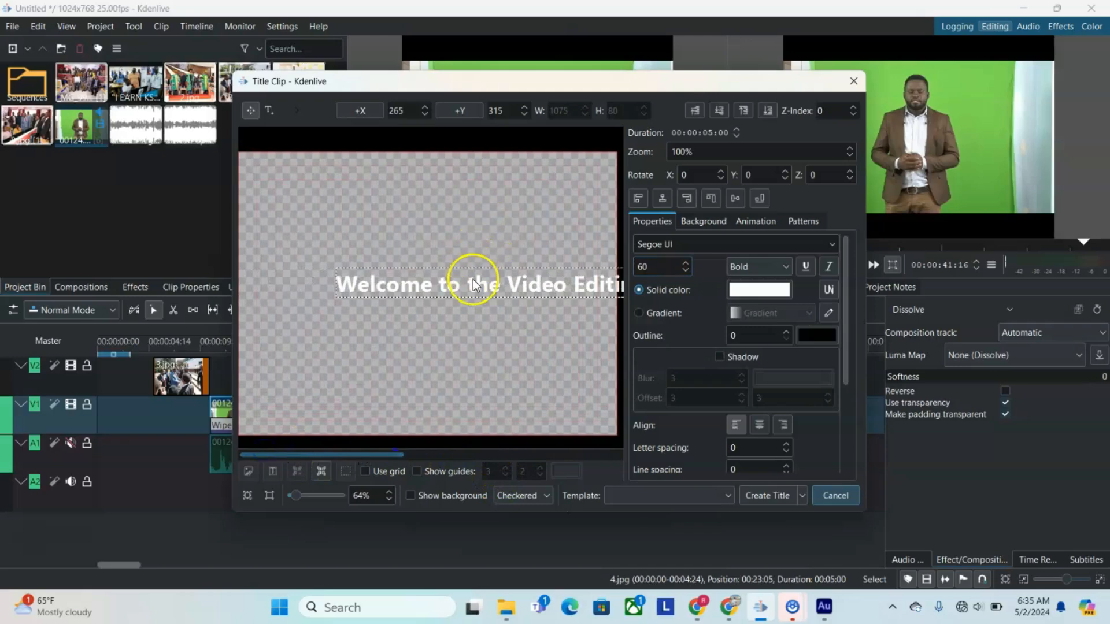
drag(473, 279, 442, 285)
click(440, 285)
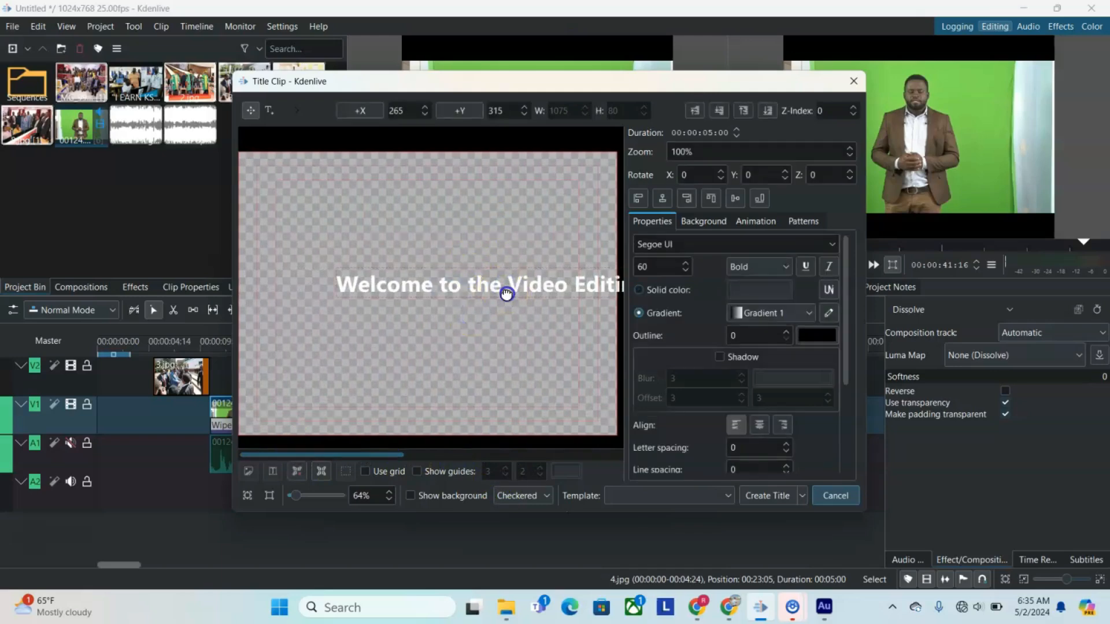
drag(507, 294, 404, 299)
Step: Set the title text's font size to 40 and centre it on the canvas, at about X 156, Y 312
click(661, 276)
drag(664, 273, 579, 272)
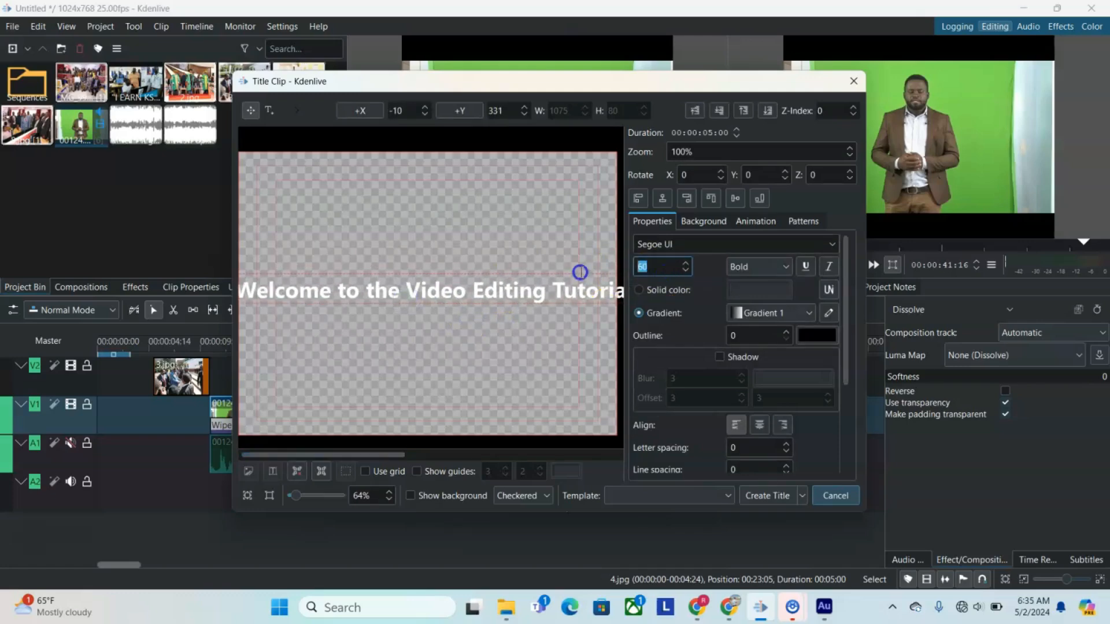
text(40)
click(383, 339)
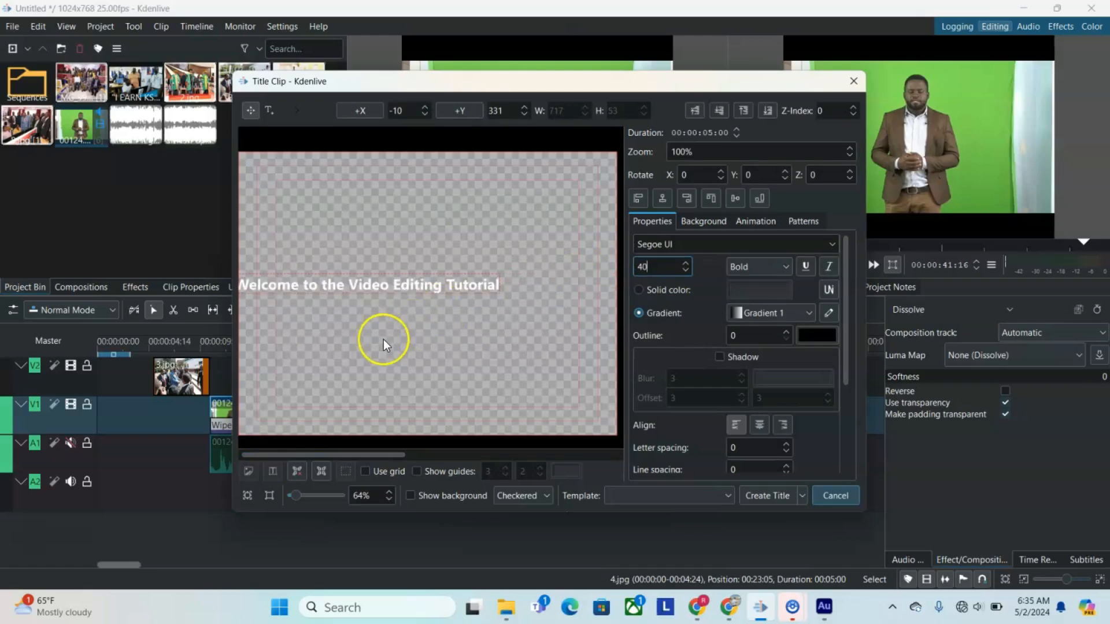
click(377, 365)
click(421, 287)
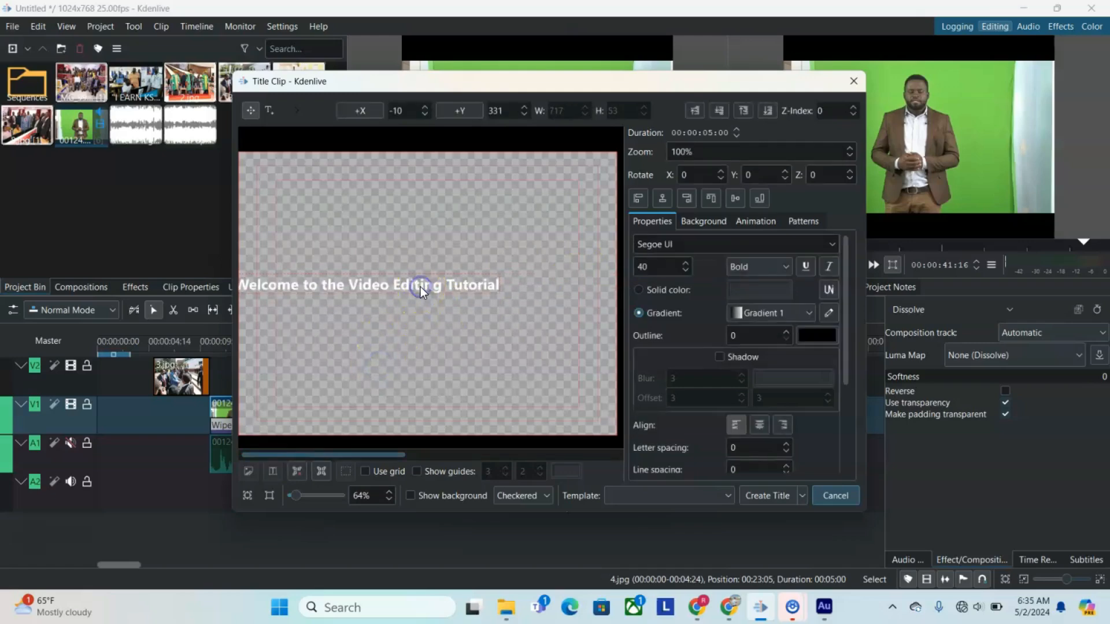
drag(423, 290, 484, 283)
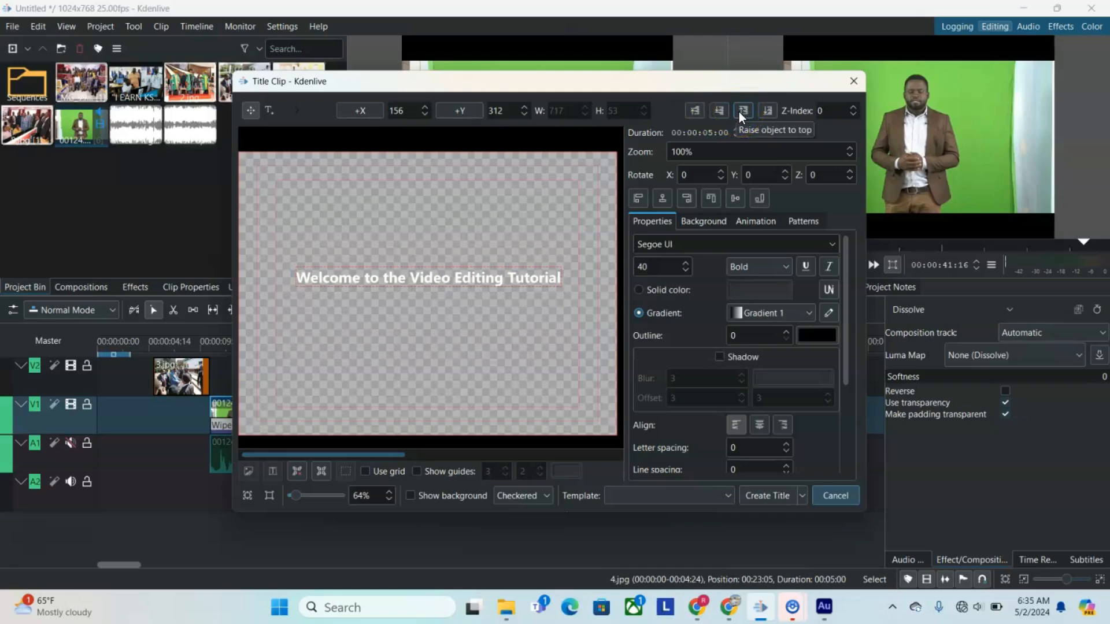
Step: Raise the title text to the top of the stacking order
click(758, 112)
click(764, 112)
click(744, 112)
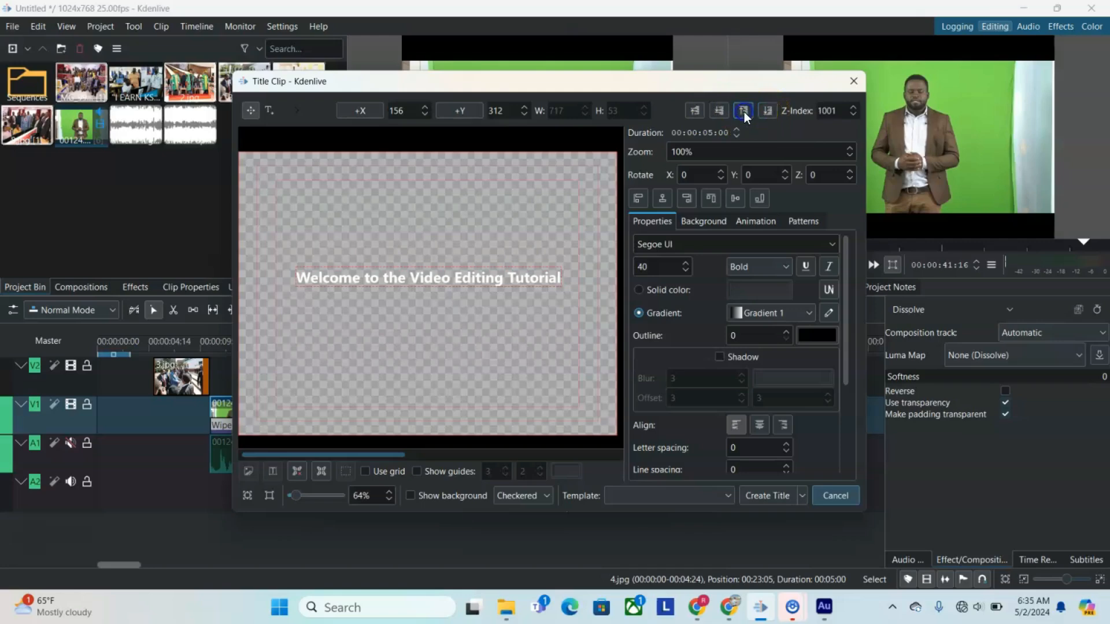
Step: Review the title's background colour, animation and pattern options
click(694, 221)
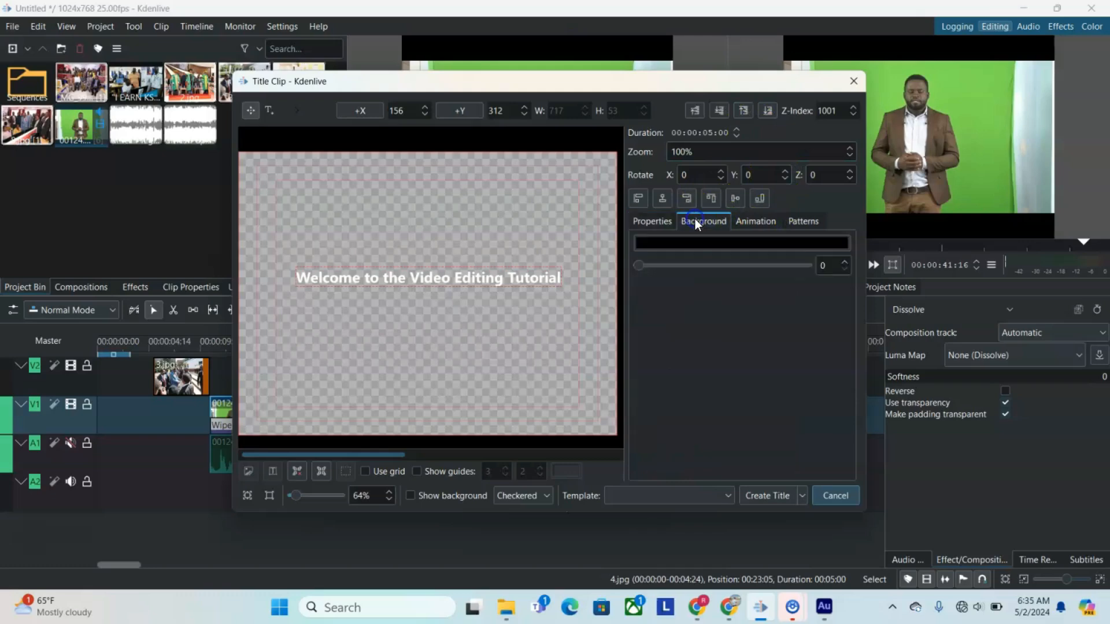
click(720, 243)
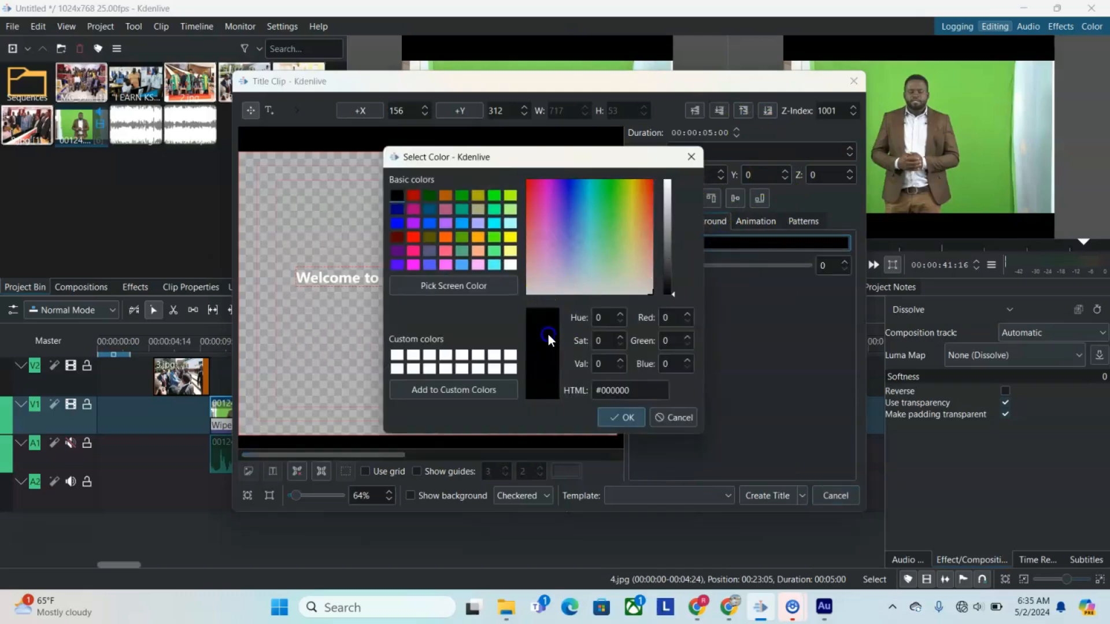
click(628, 419)
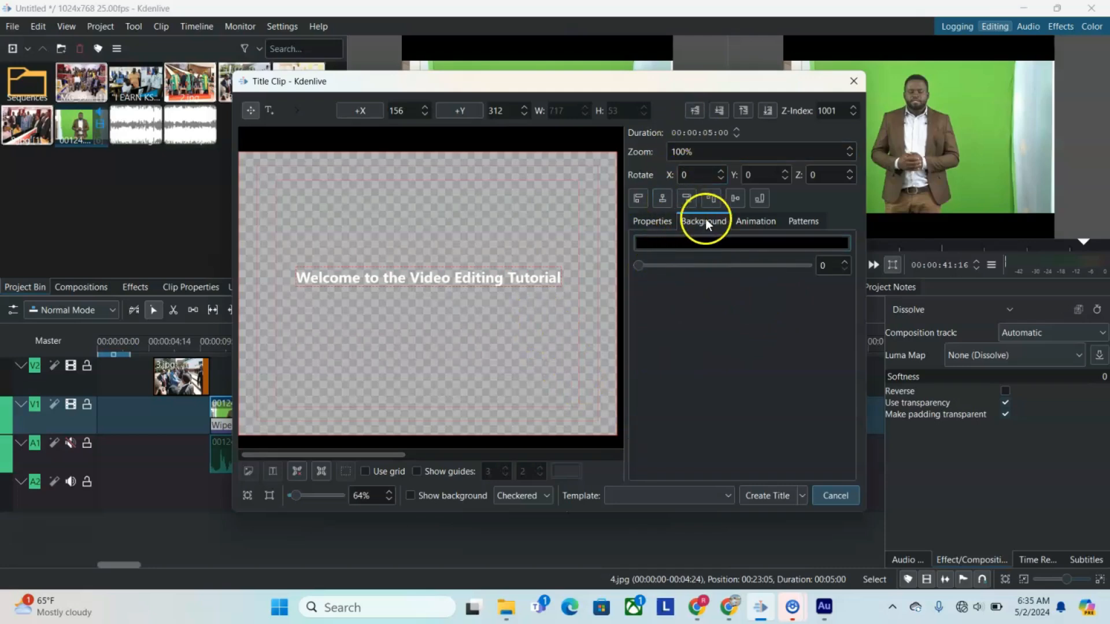
click(754, 222)
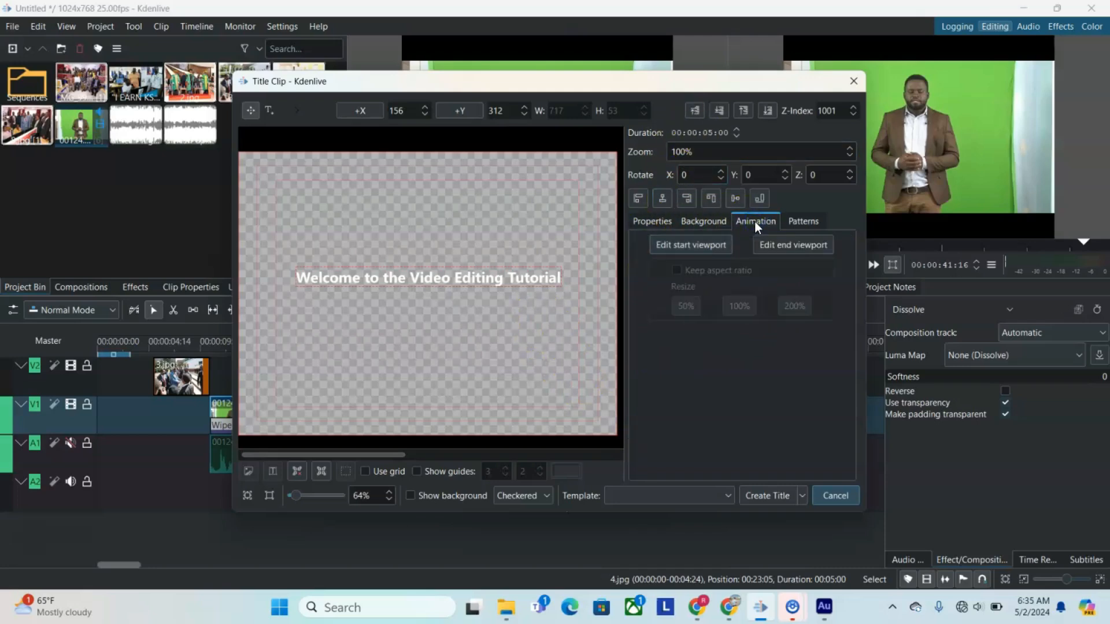
click(806, 222)
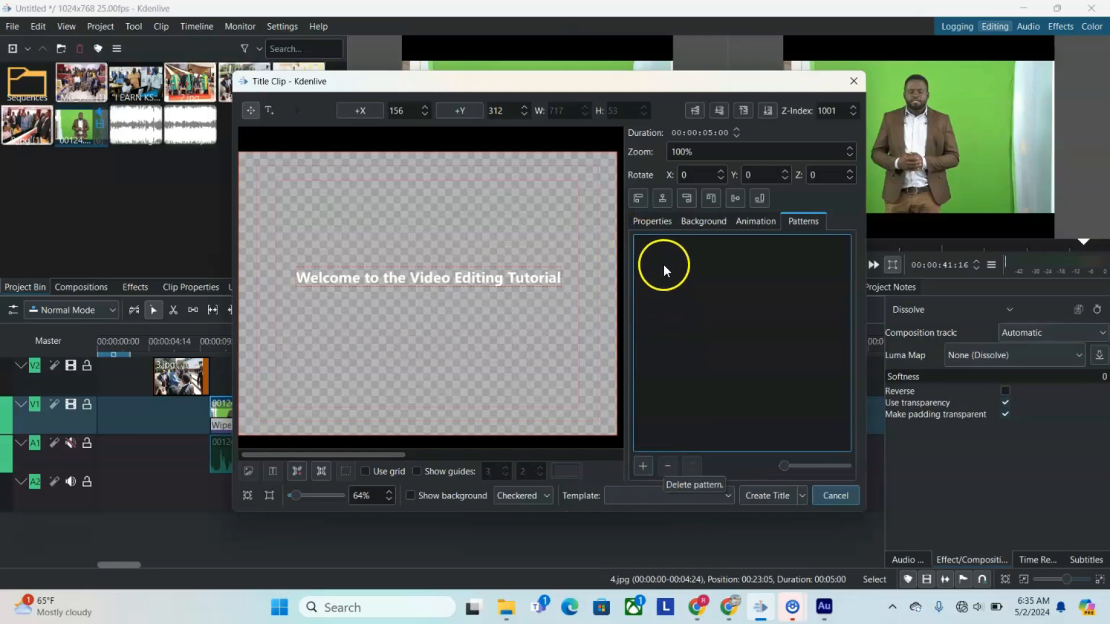
Step: Switch the title text's fill from gradient to solid white
click(649, 223)
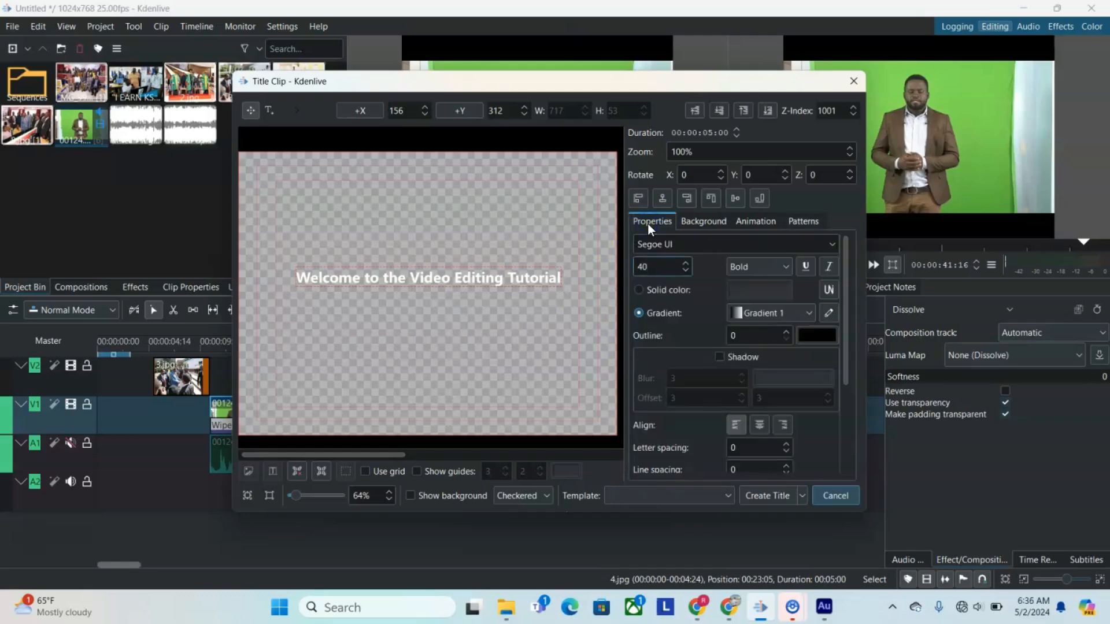
click(671, 292)
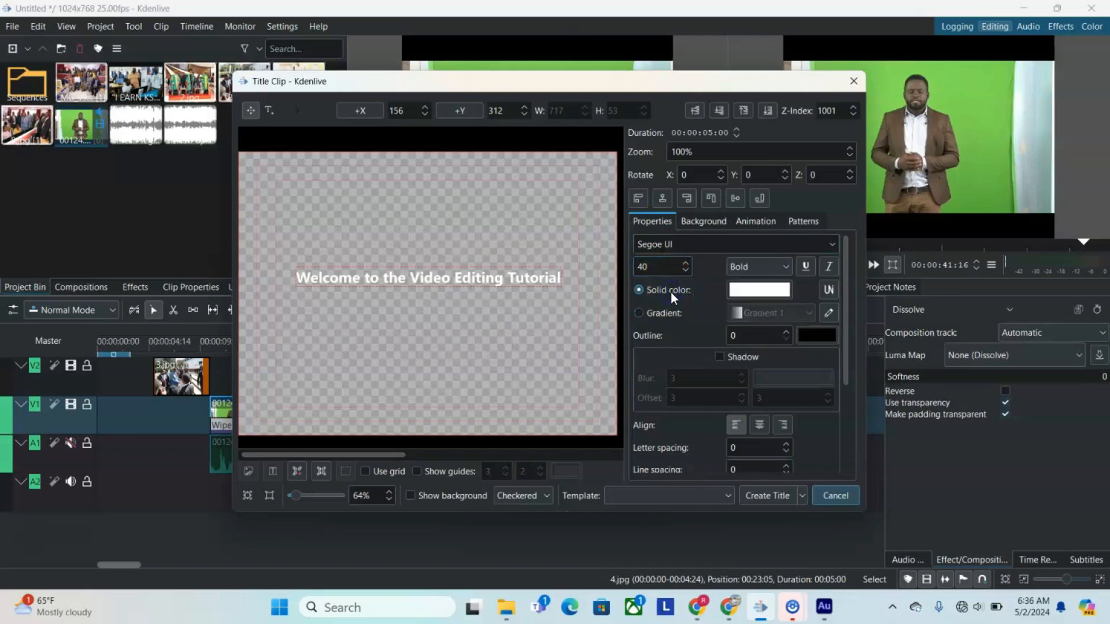
click(789, 290)
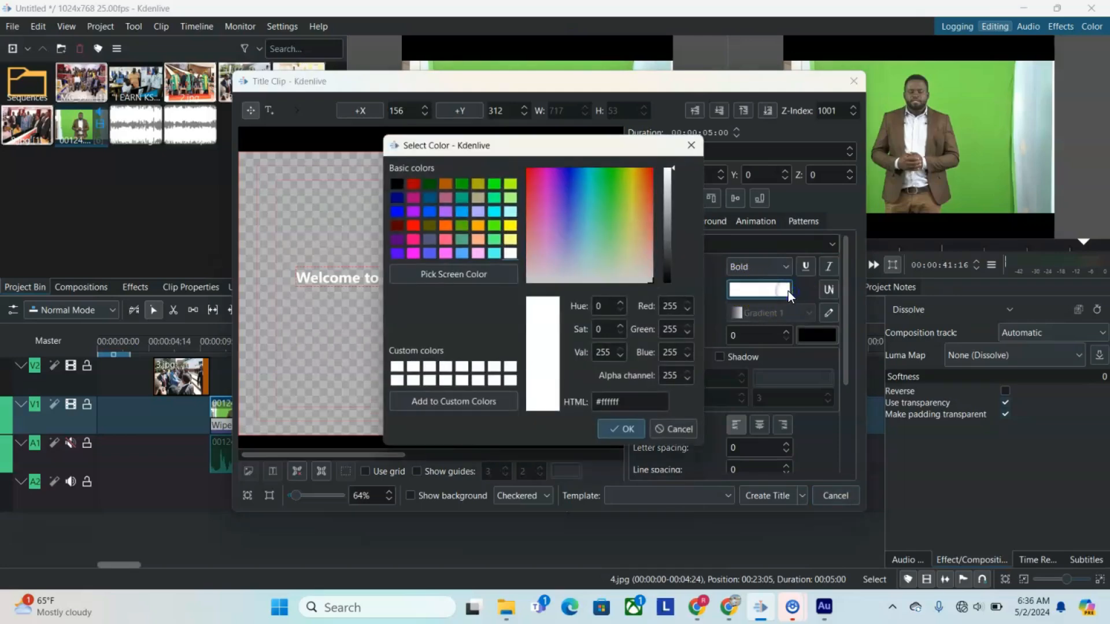
click(692, 146)
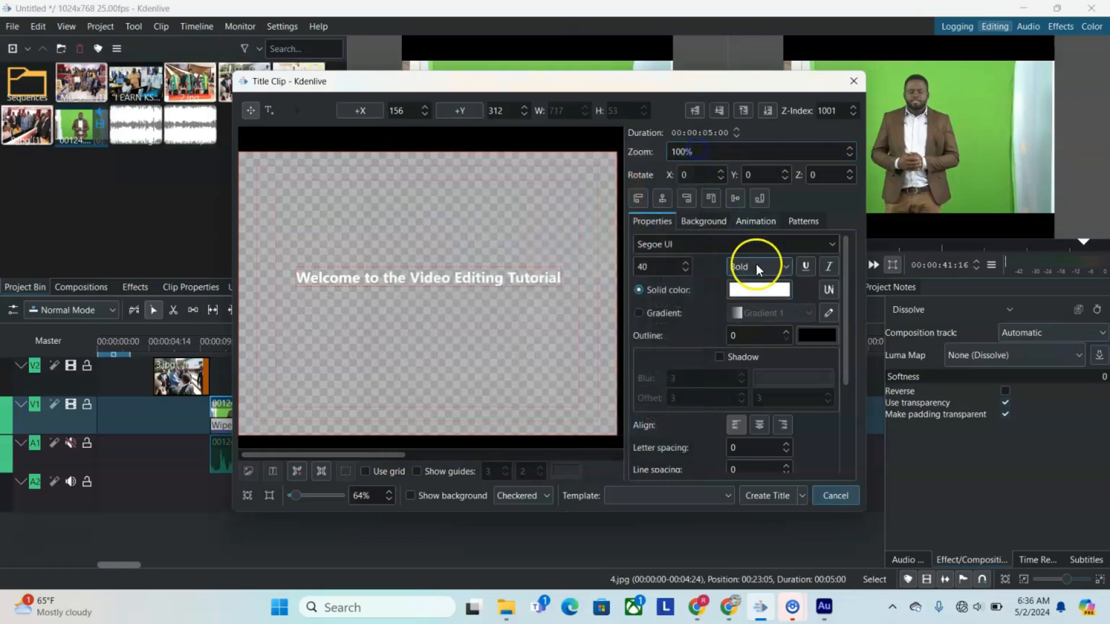
Step: Give the title text an outline of width 3 in dark red (#550000)
click(788, 332)
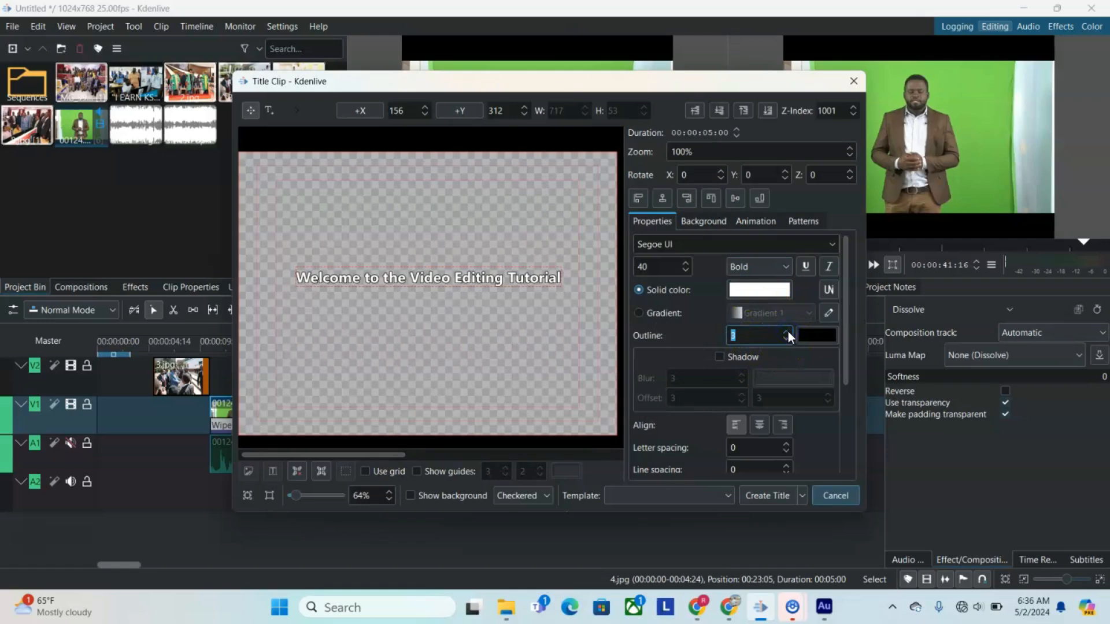
click(817, 334)
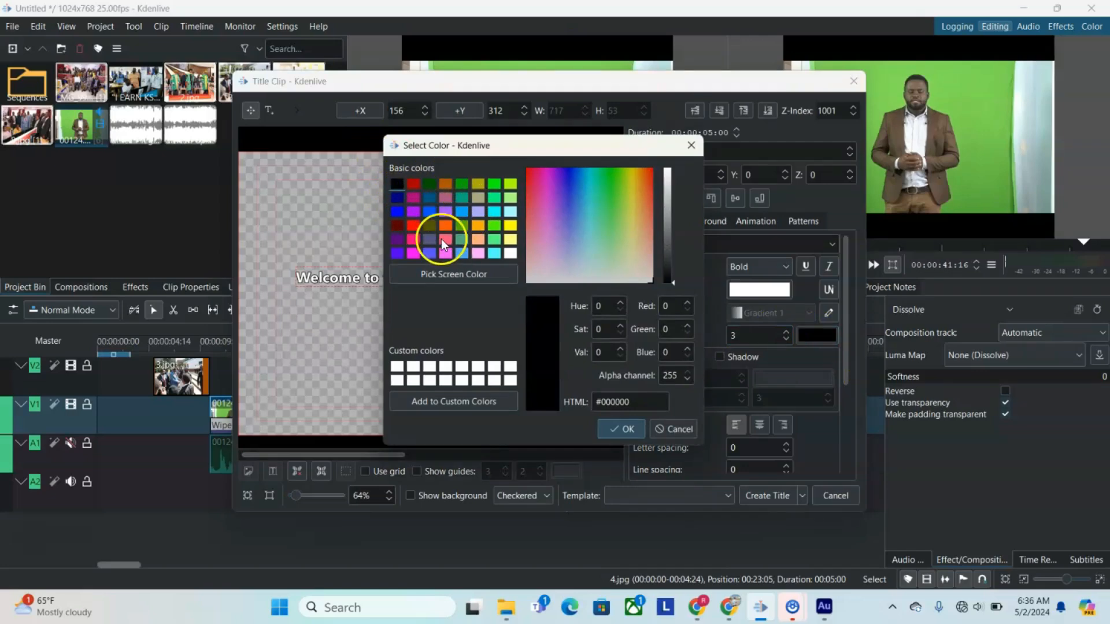
click(398, 223)
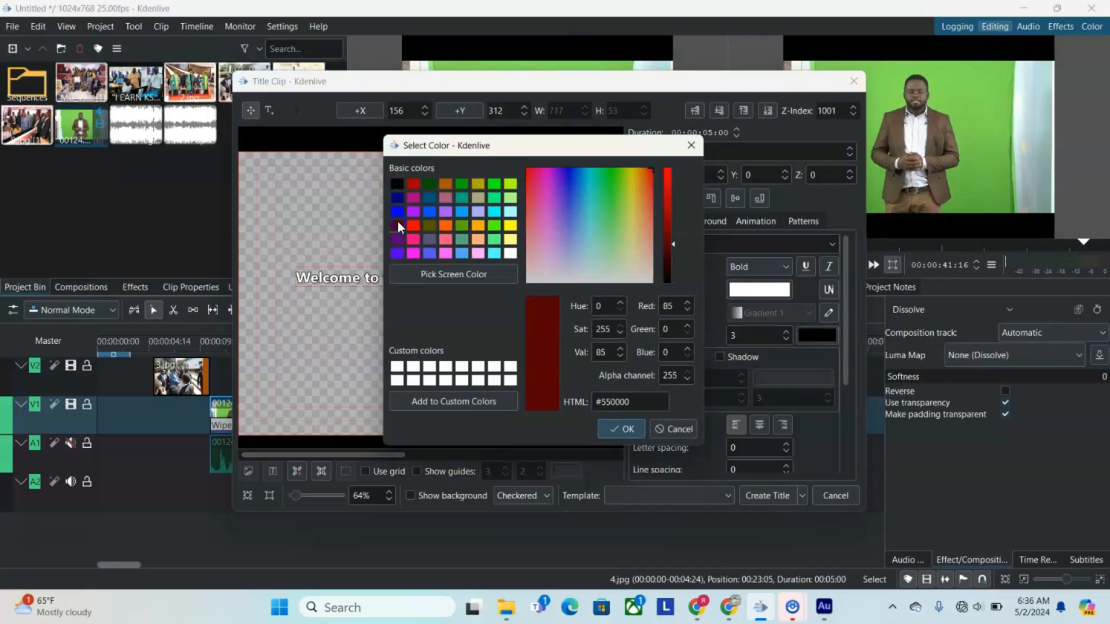
click(627, 431)
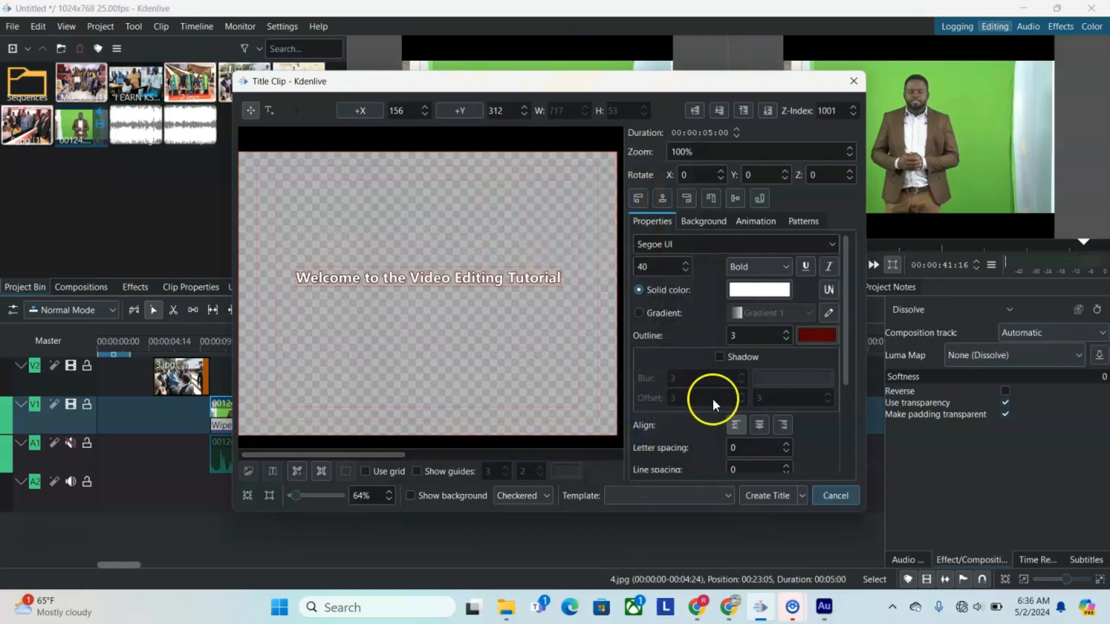
Step: Try the title text's centre and right alignment options and create the title clip
click(759, 426)
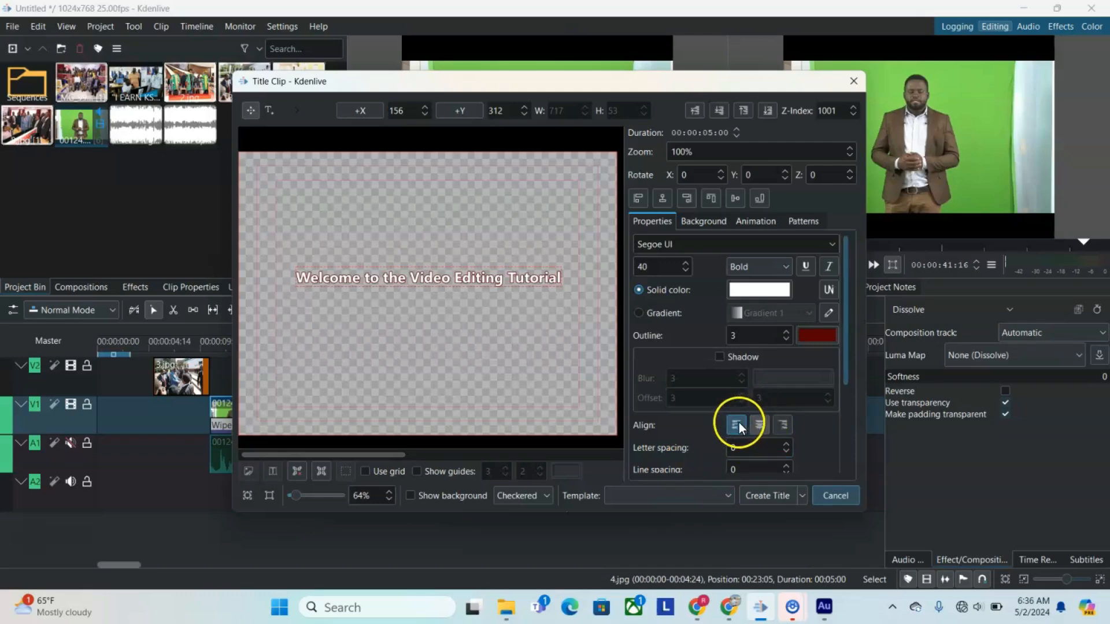
click(790, 426)
click(763, 498)
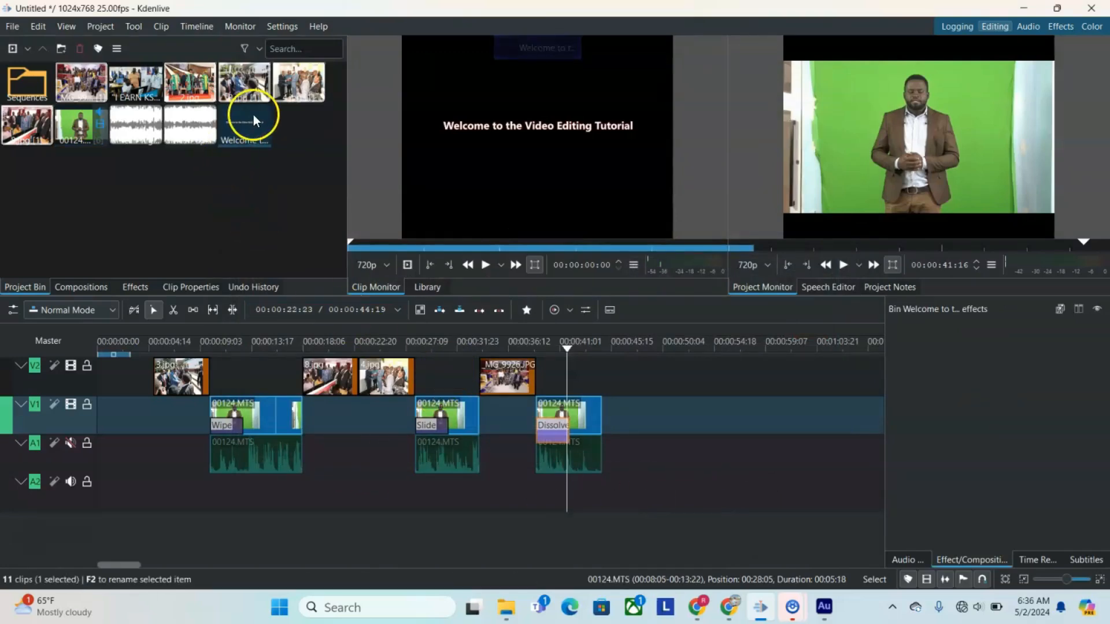
Step: Place the title clip at the start of track V2, directly before 3.jpg
drag(242, 122, 103, 373)
click(568, 330)
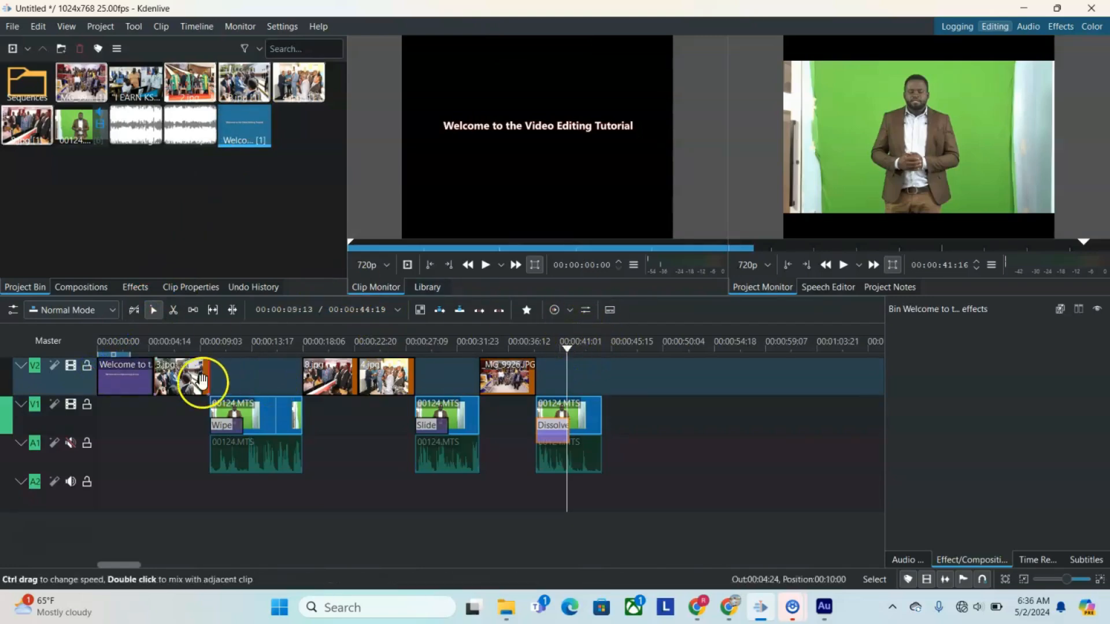
Step: Select all the photo and green-screen clips on V2 and V1 together, leaving out the title clip
drag(662, 382, 619, 446)
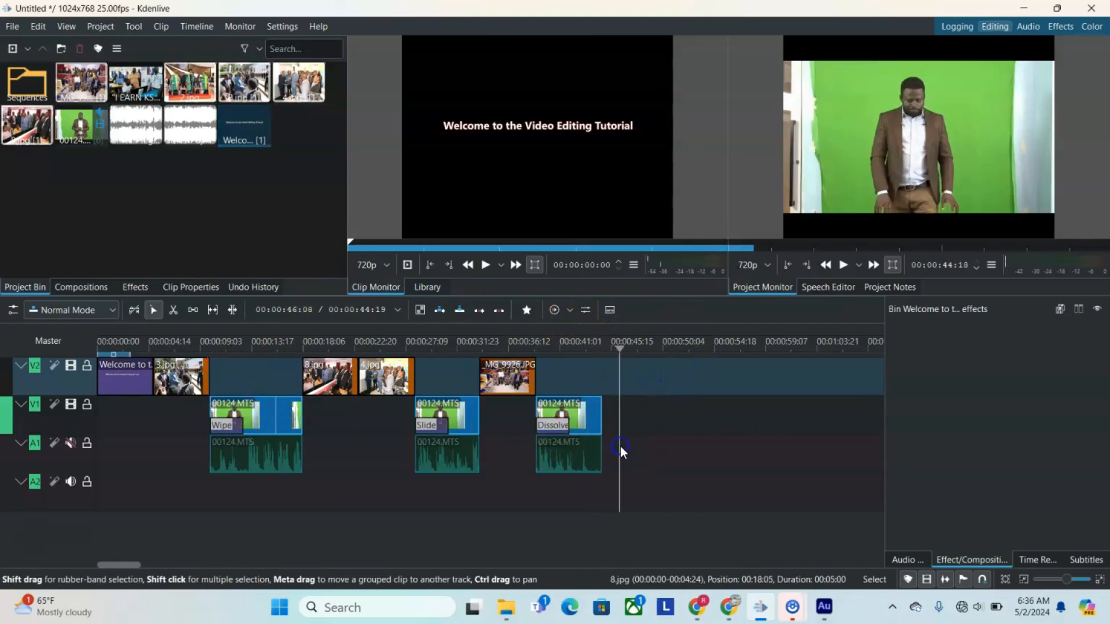
click(575, 420)
shift+click(500, 377)
shift+click(453, 411)
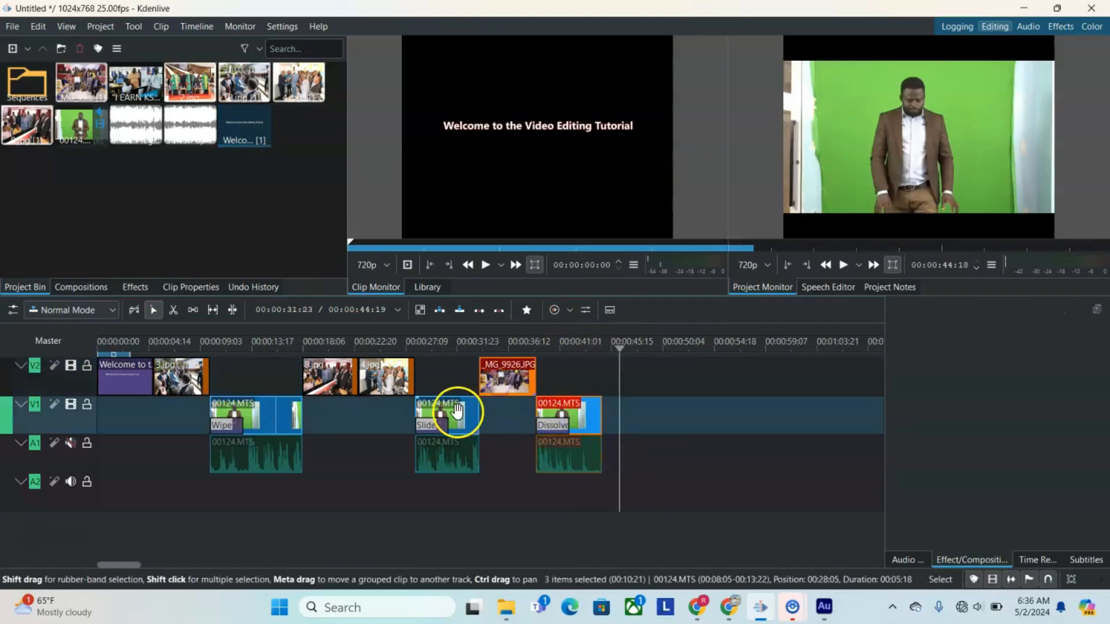
shift+click(384, 376)
shift+click(332, 377)
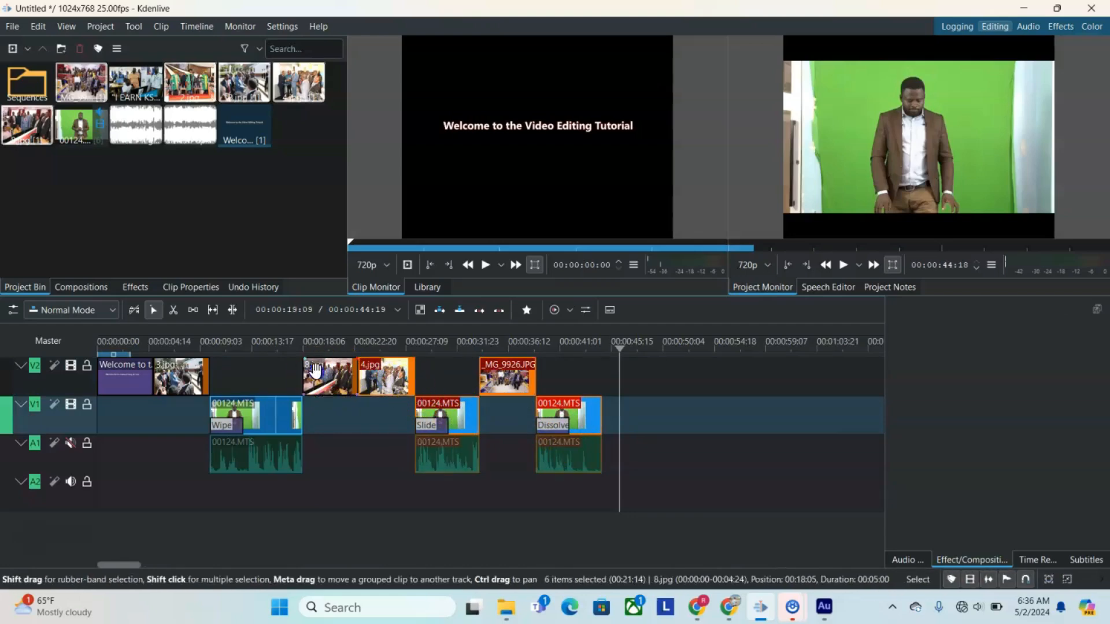
shift+click(286, 415)
shift+click(179, 376)
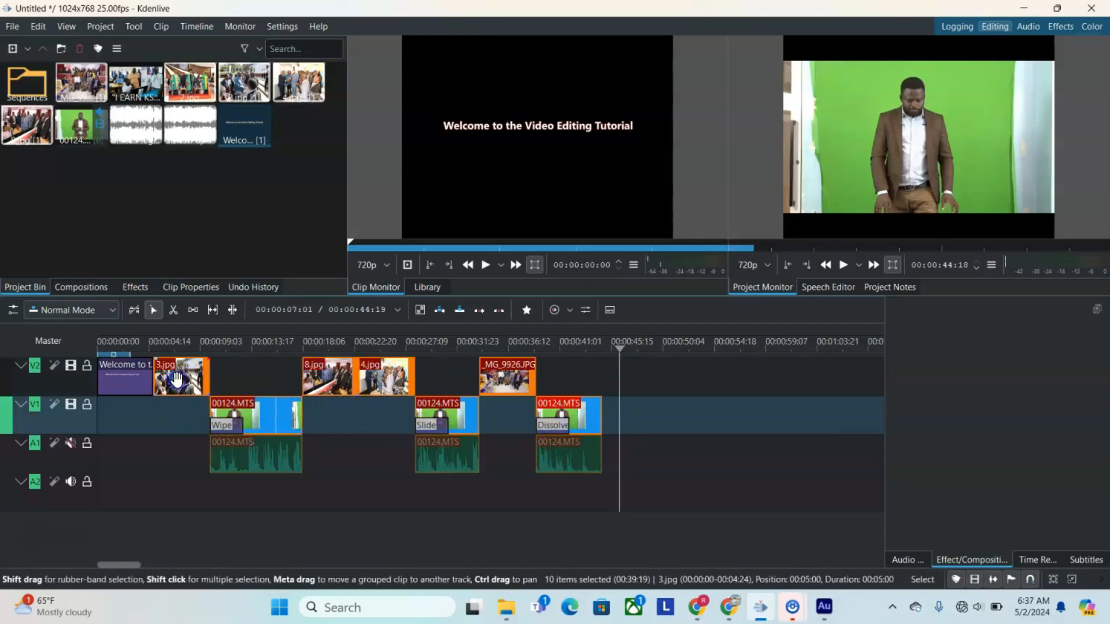
click(175, 386)
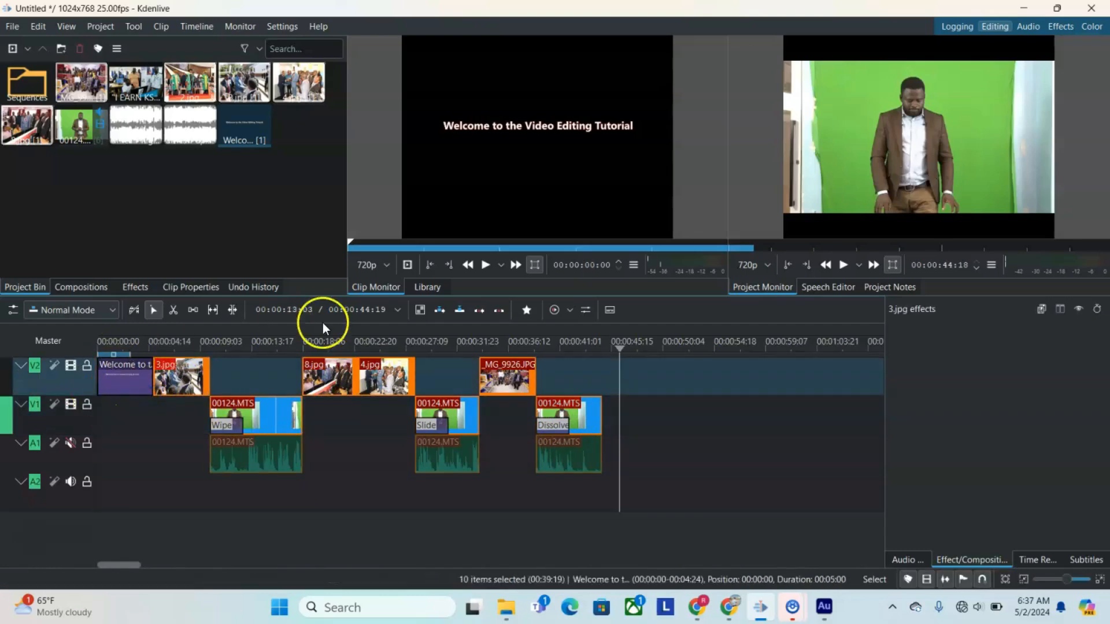
Step: Play the assembled timeline from its beginning in the project monitor
drag(618, 350, 64, 353)
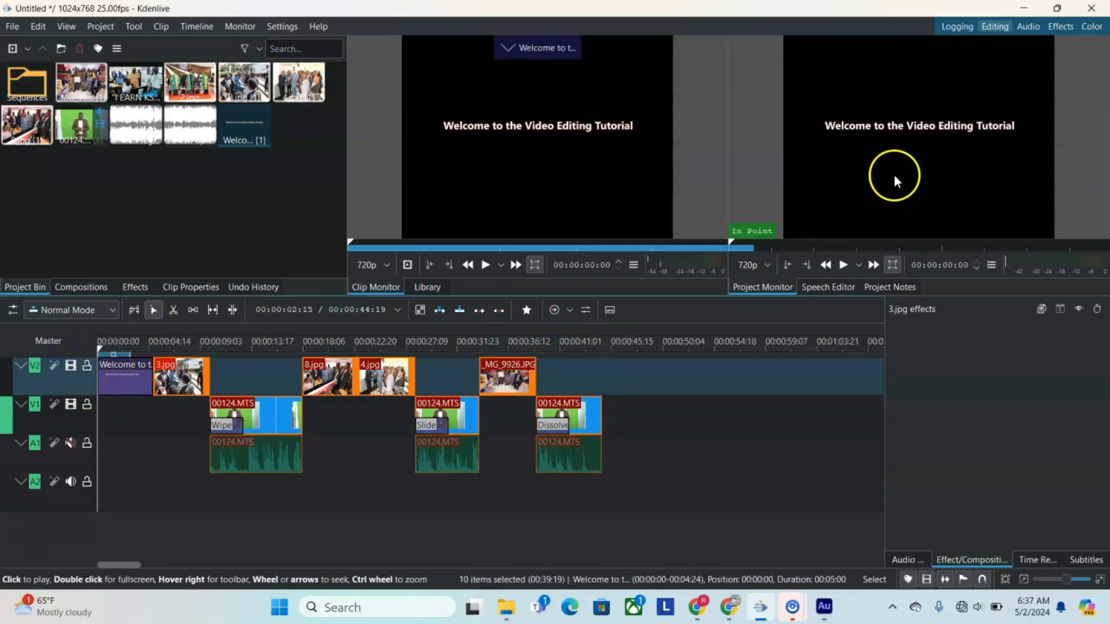
click(844, 265)
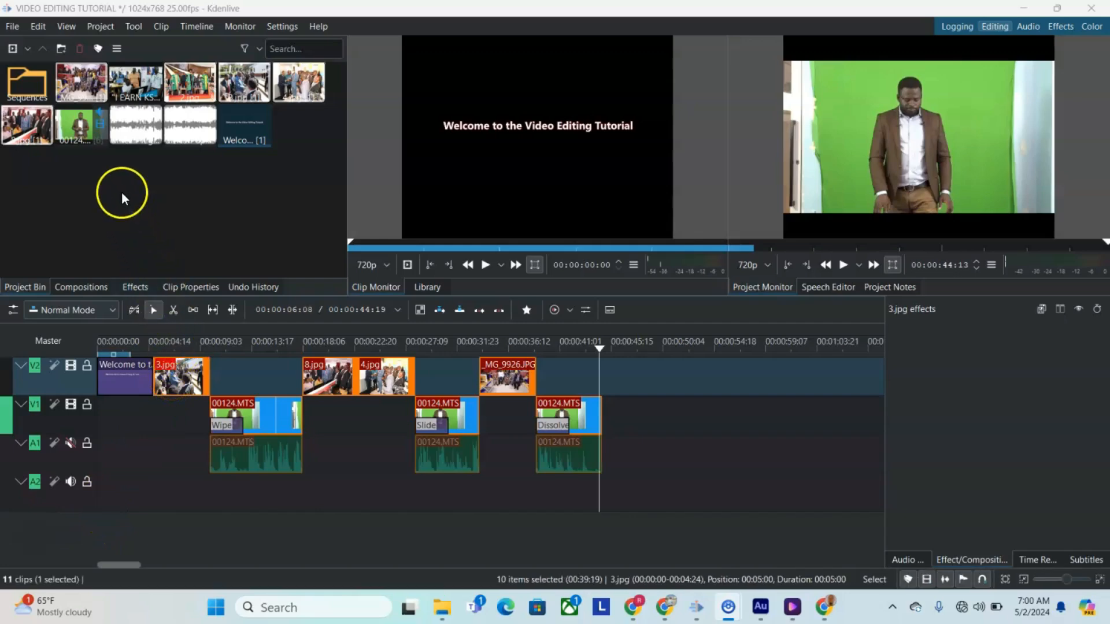
Step: Render the full project as VIDEO EDITING TUTORIAL.mp4 with the MP4-H264/AAC preset, overwriting the existing file
click(97, 25)
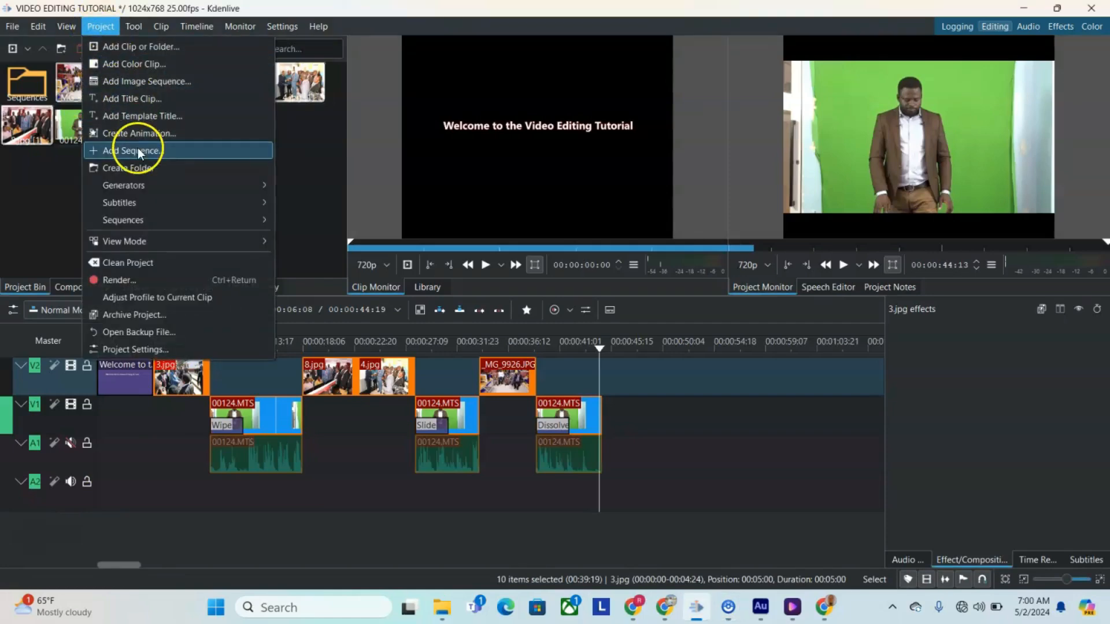
click(140, 279)
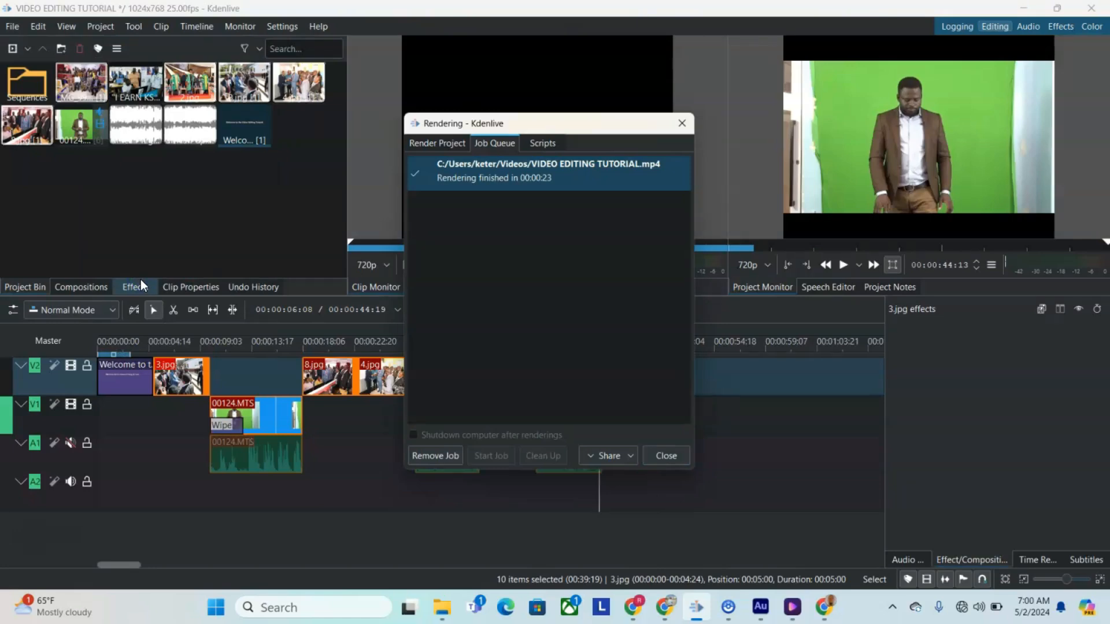
click(444, 143)
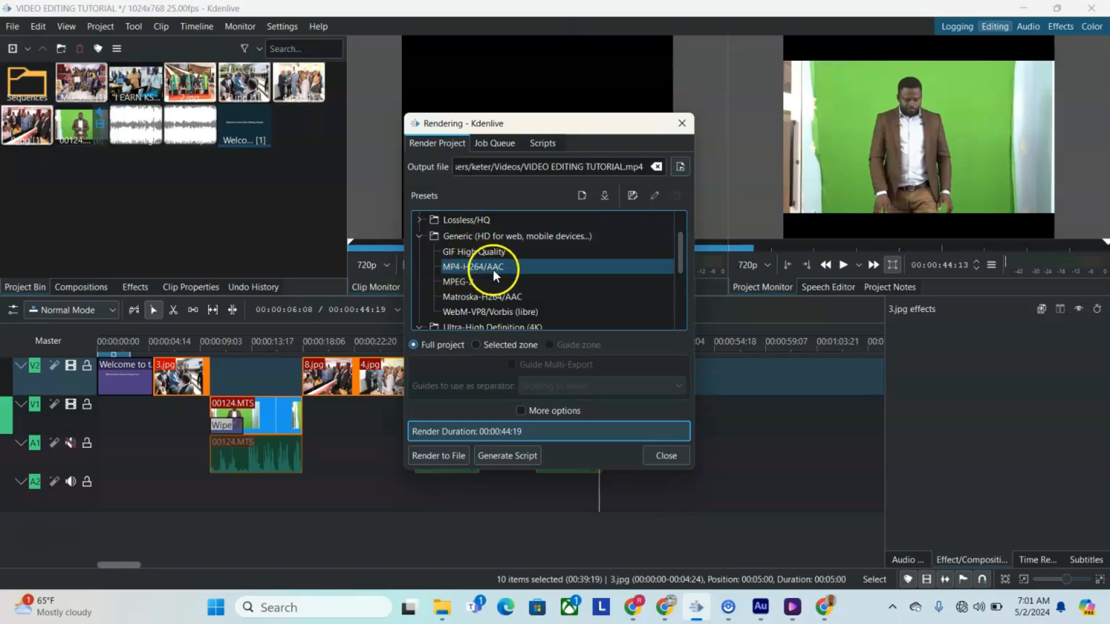
click(435, 456)
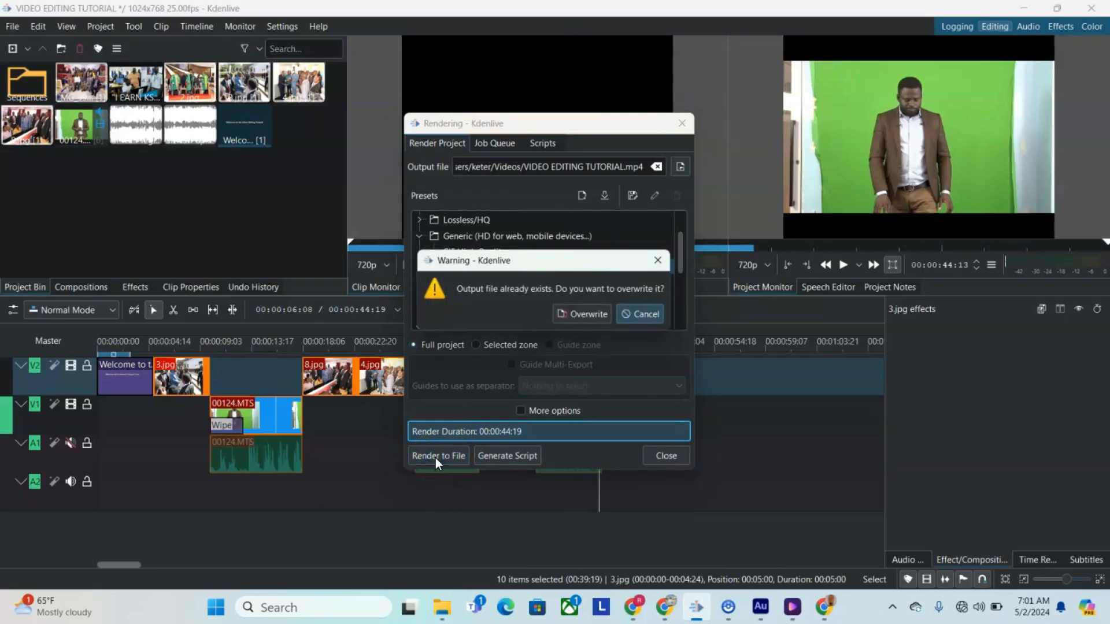
click(583, 315)
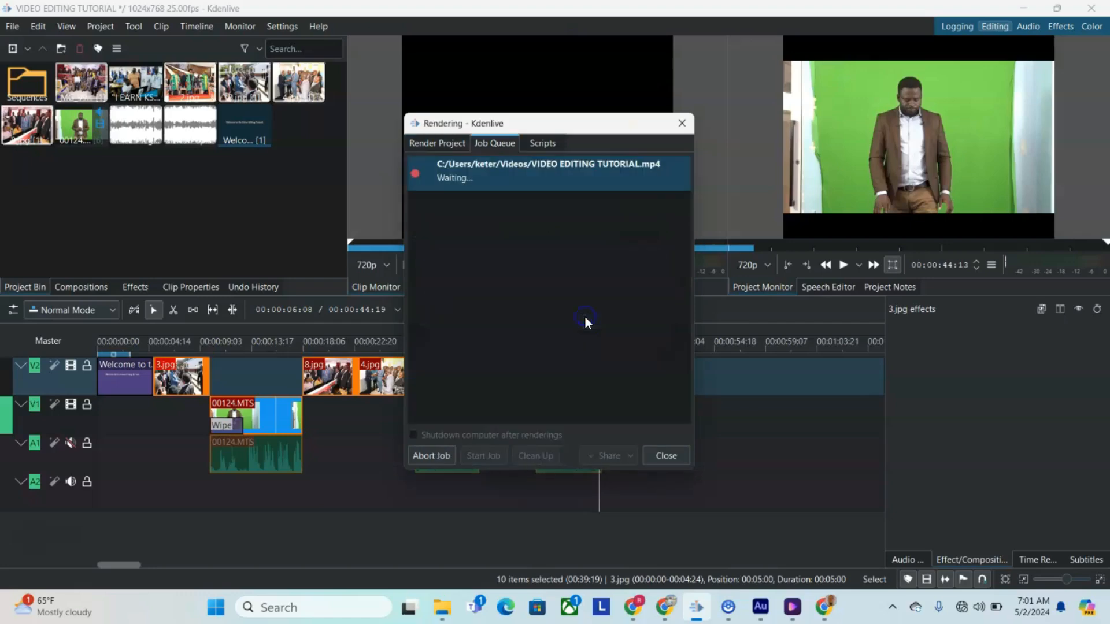
click(518, 270)
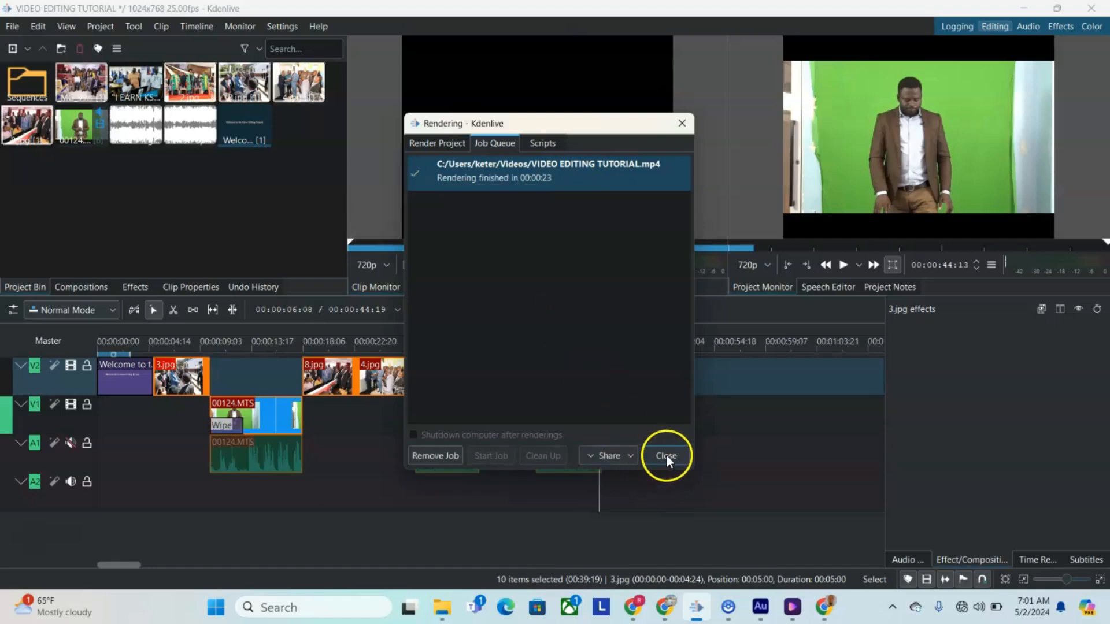
Step: Check the sharing options for the rendered video and close the rendering window
click(629, 455)
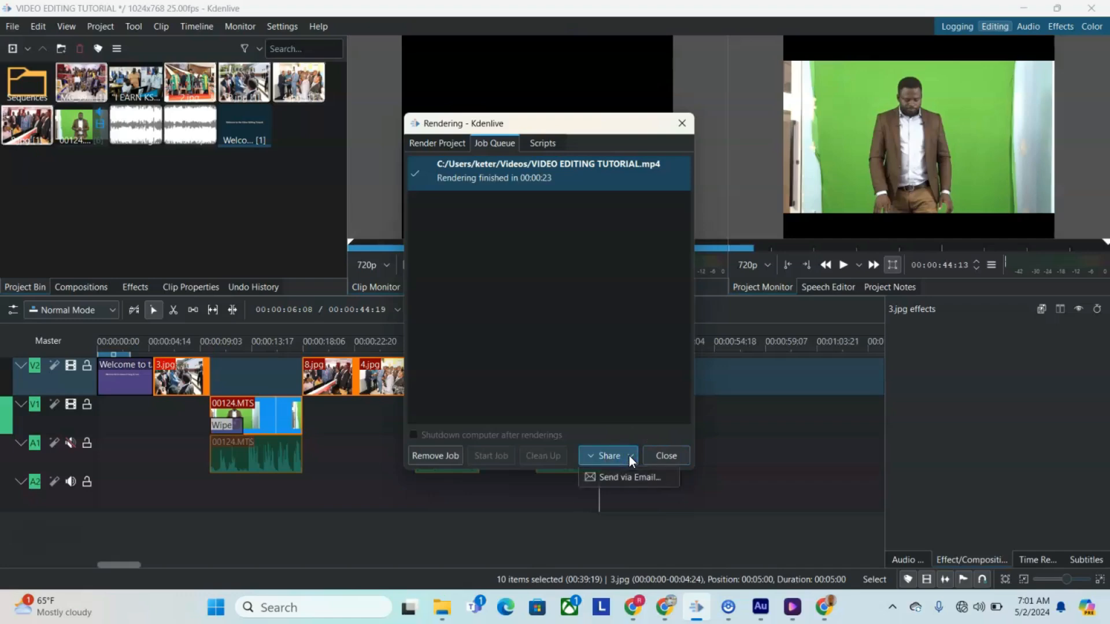
click(662, 462)
click(668, 459)
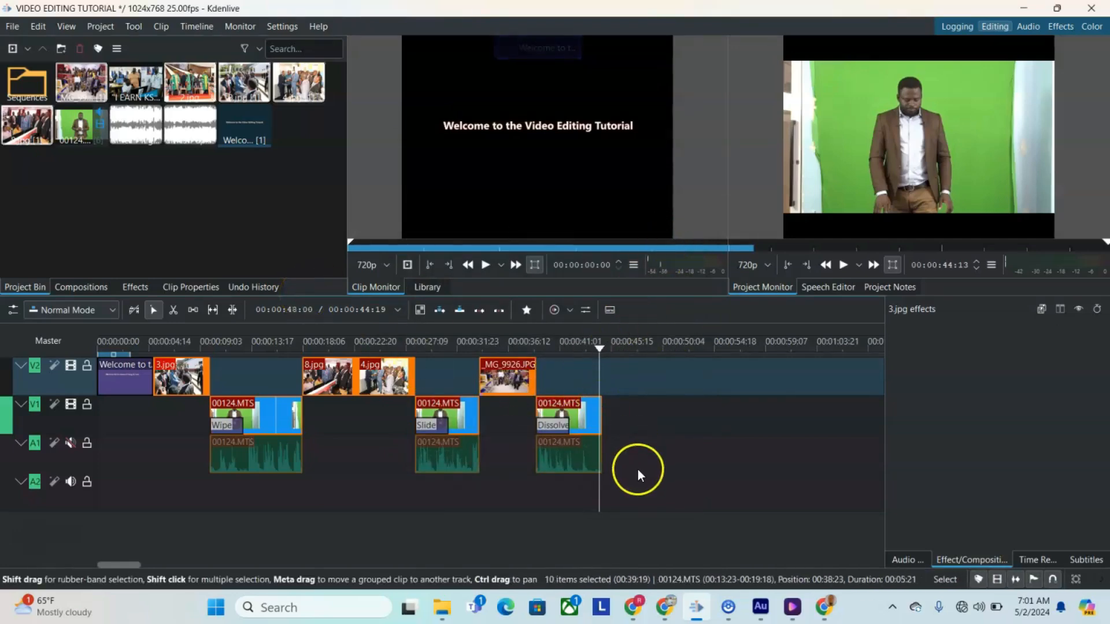
Step: Minimize Kdenlive and Adobe Audition and switch to Wondershare UniConverter Player
right_click(798, 608)
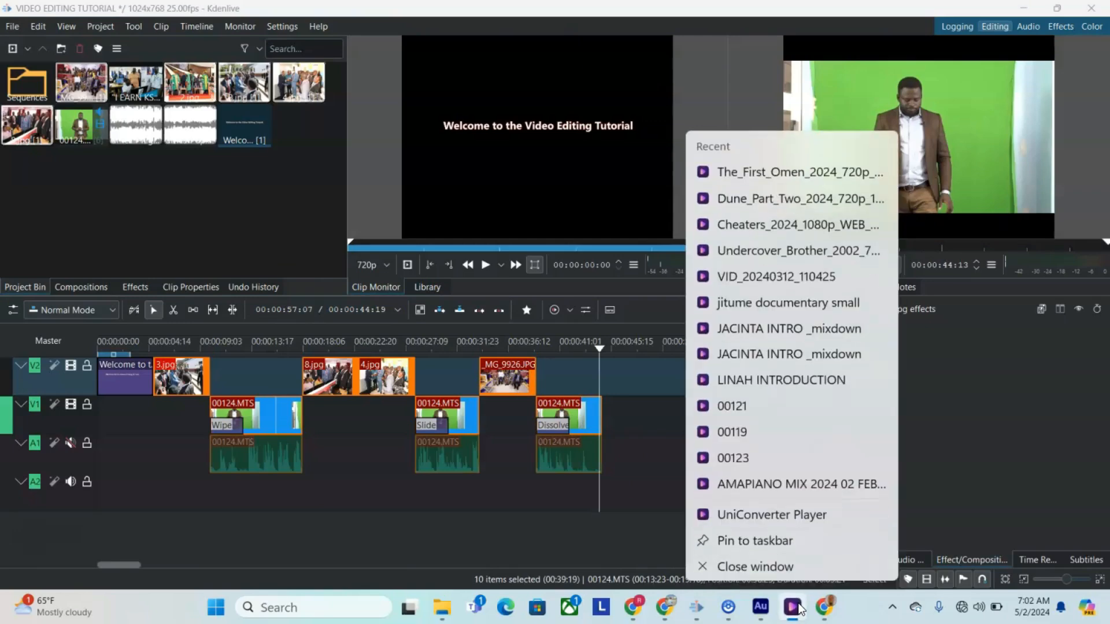
right_click(857, 611)
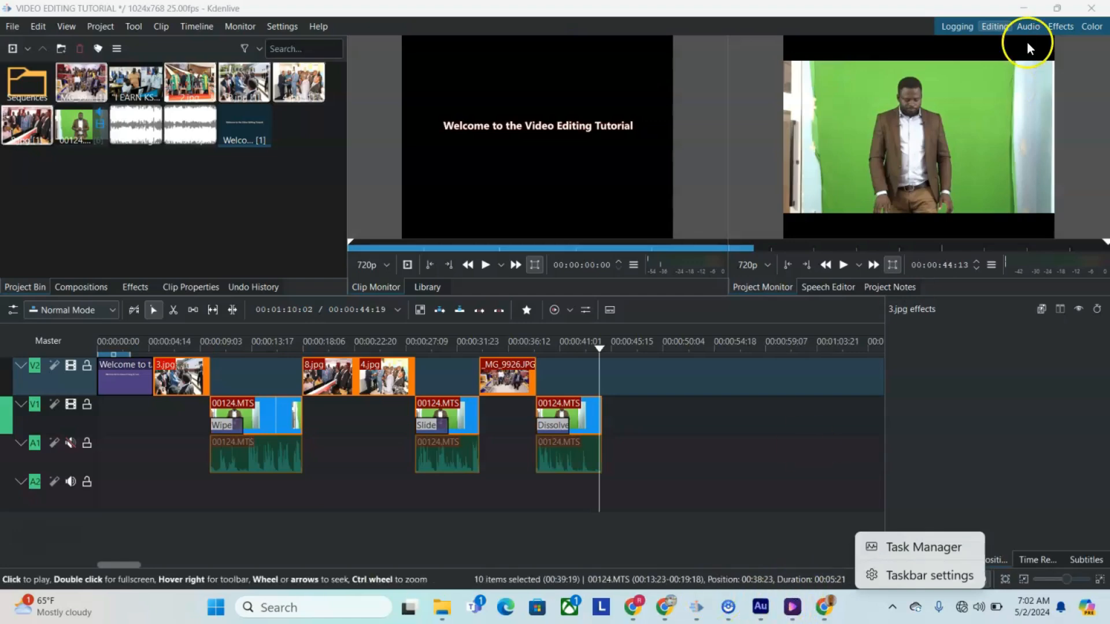
right_click(1028, 12)
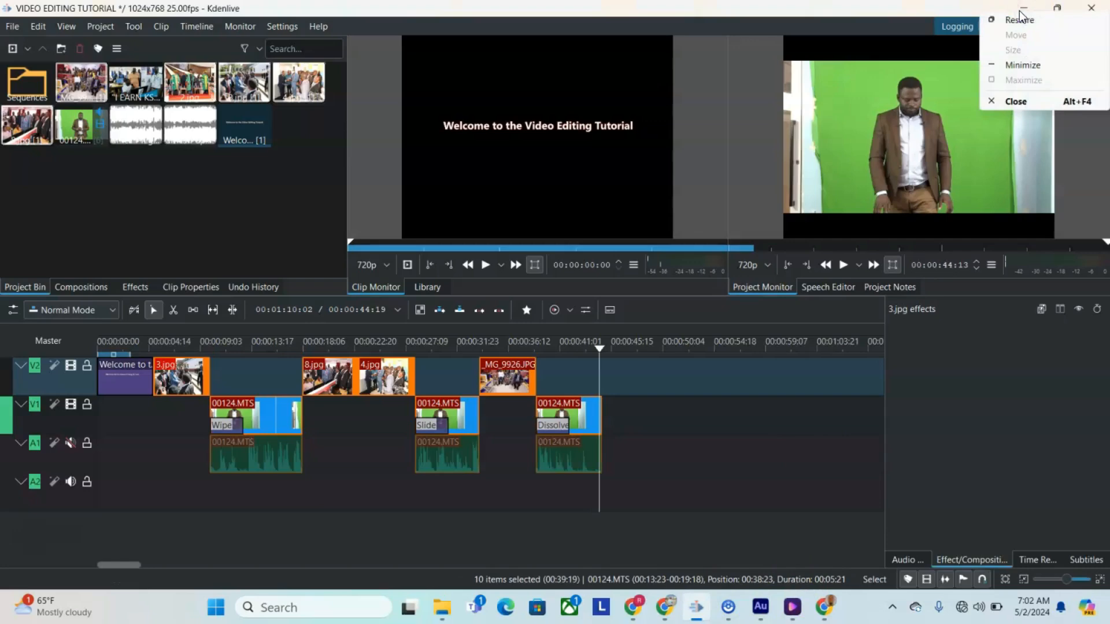
click(1007, 63)
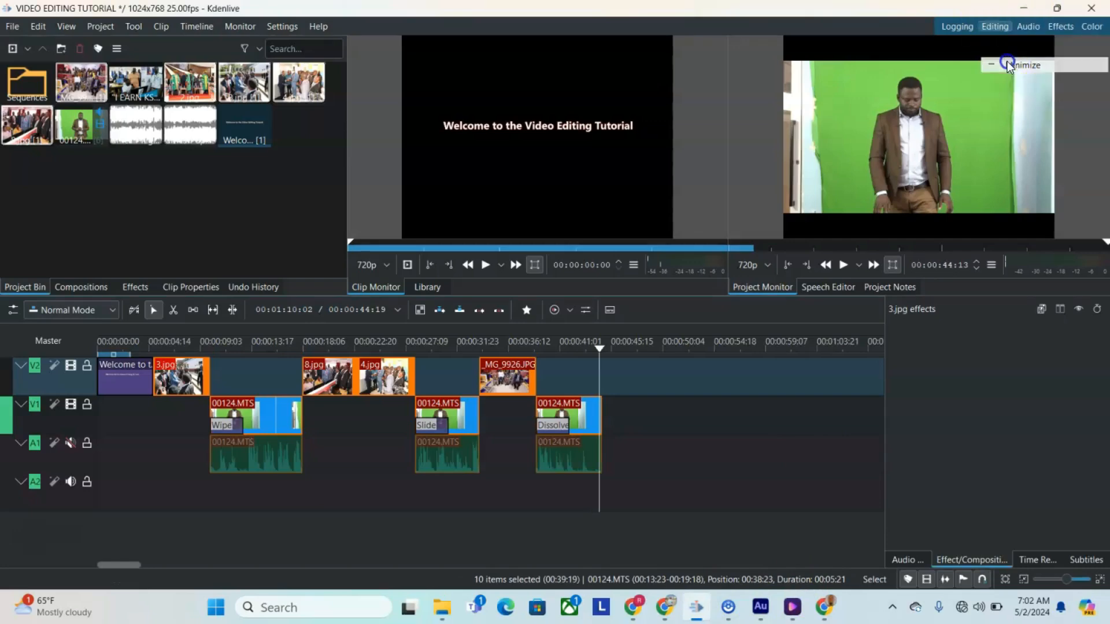
click(981, 72)
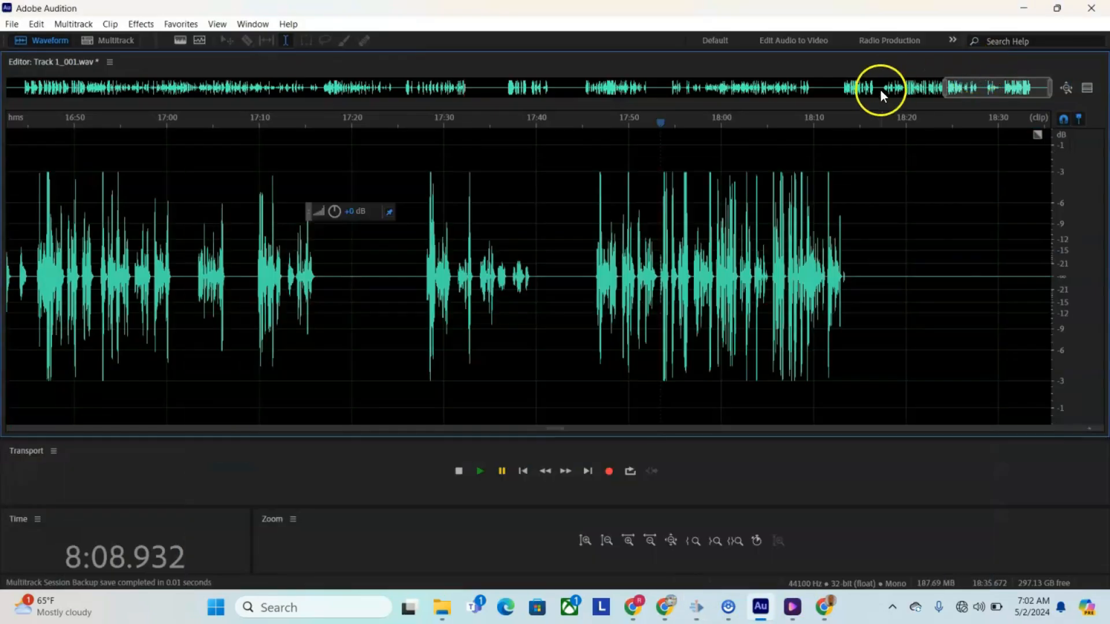
click(1021, 11)
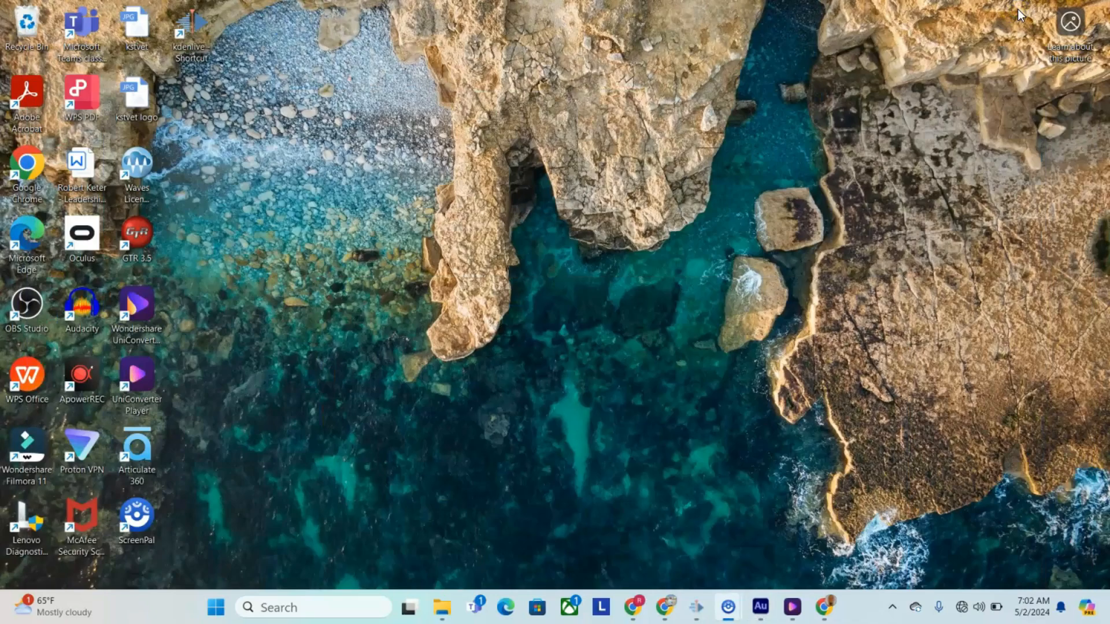
click(794, 610)
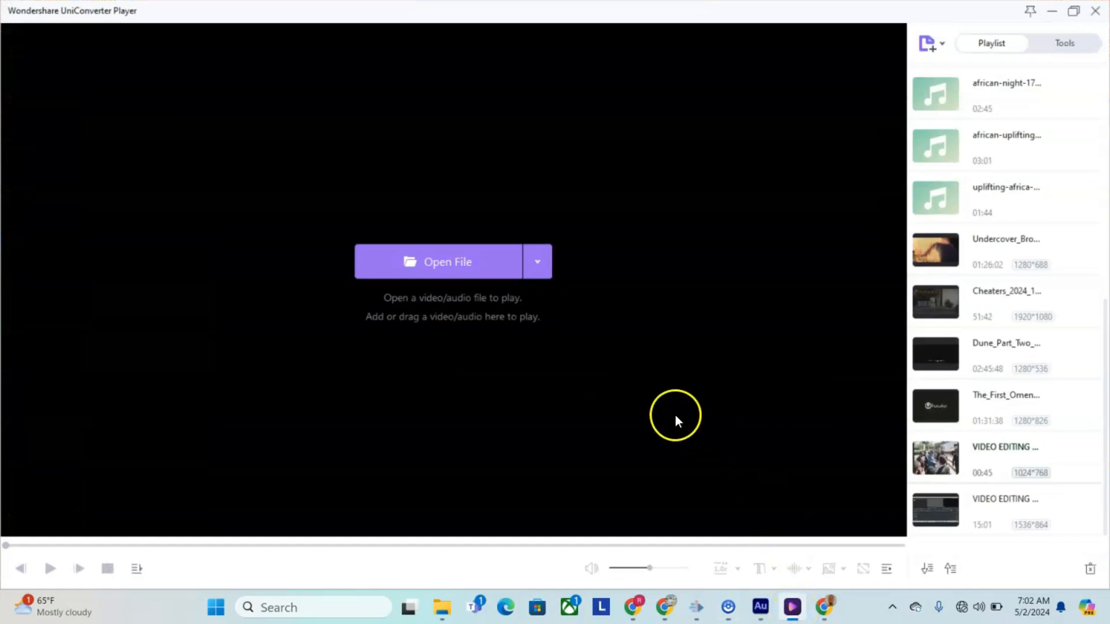
Step: Open the VIDEO EDITING SCREENCAST video from the Documents folder and play it
click(461, 263)
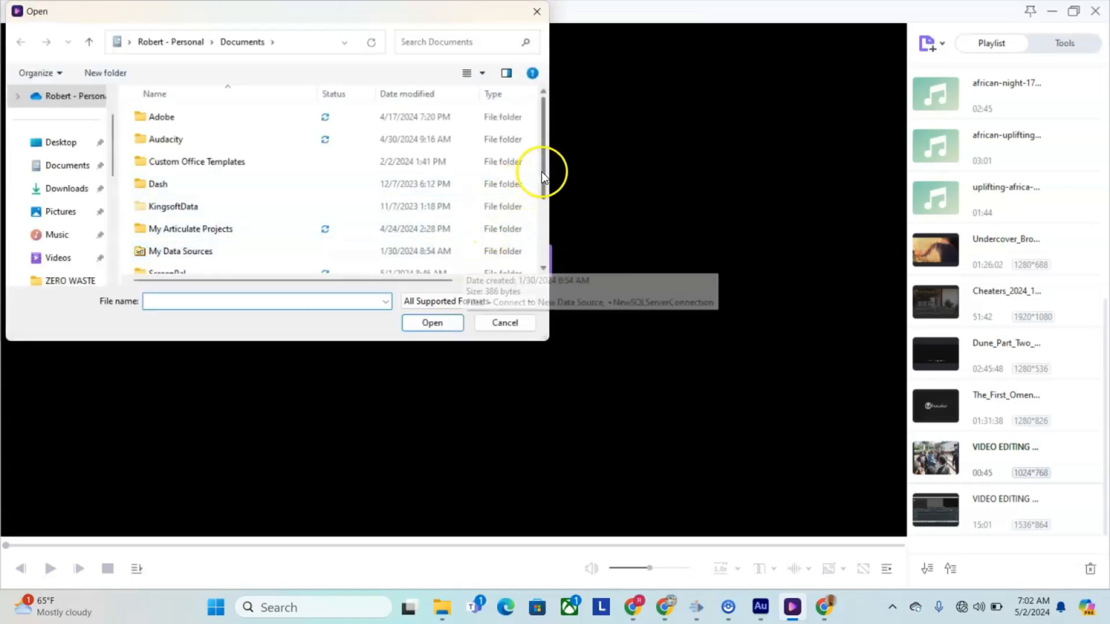
drag(542, 173, 545, 263)
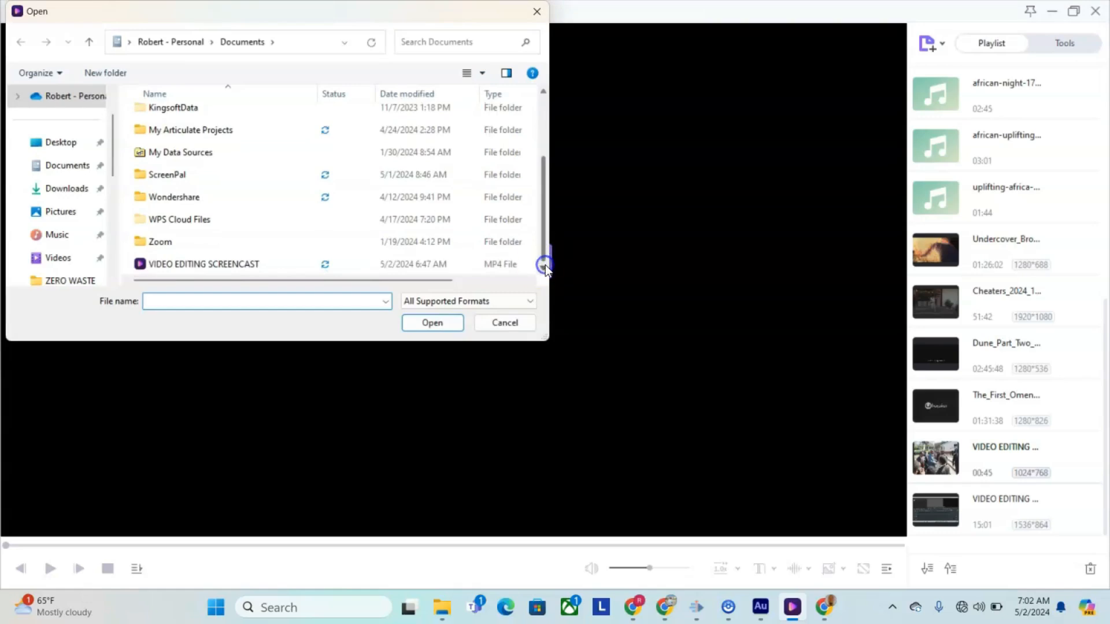
click(212, 267)
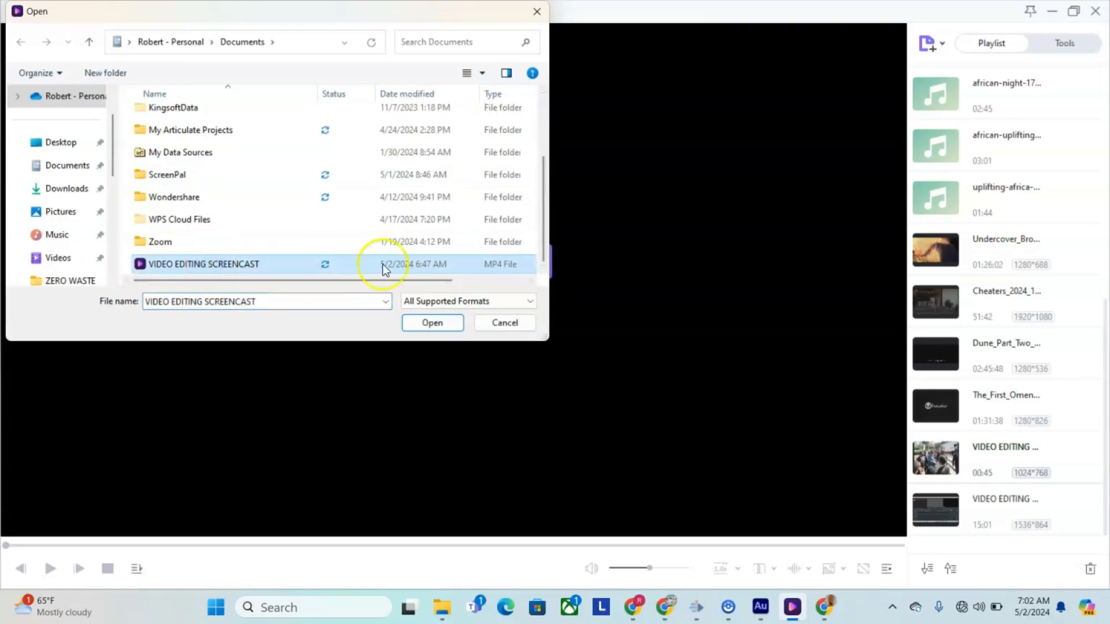
click(425, 322)
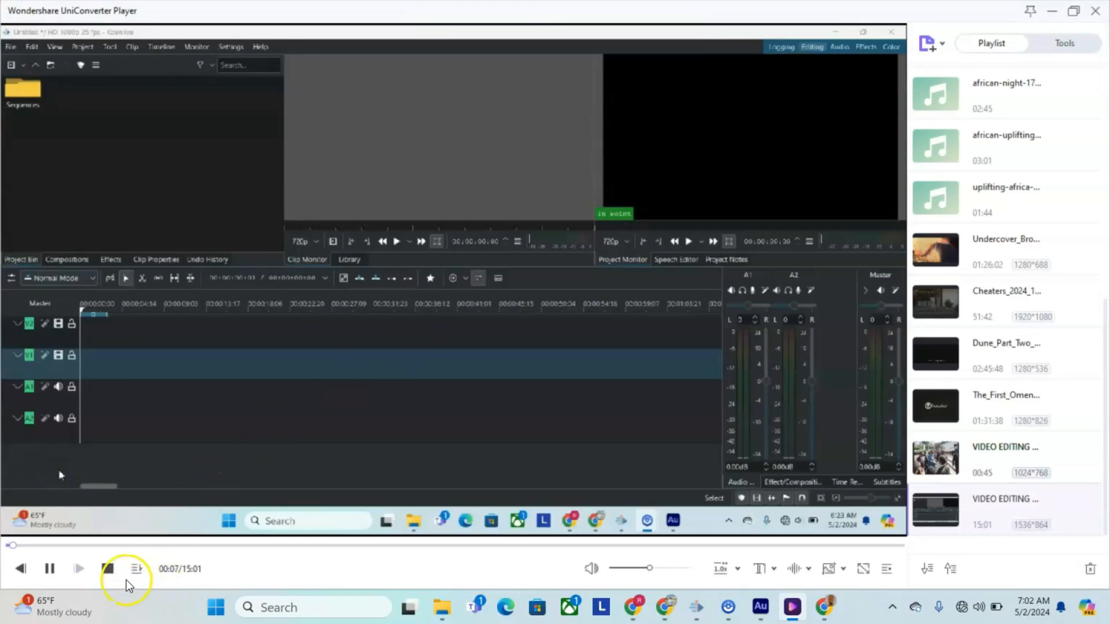
Step: Stop the screencast playback and switch back to Kdenlive
click(107, 569)
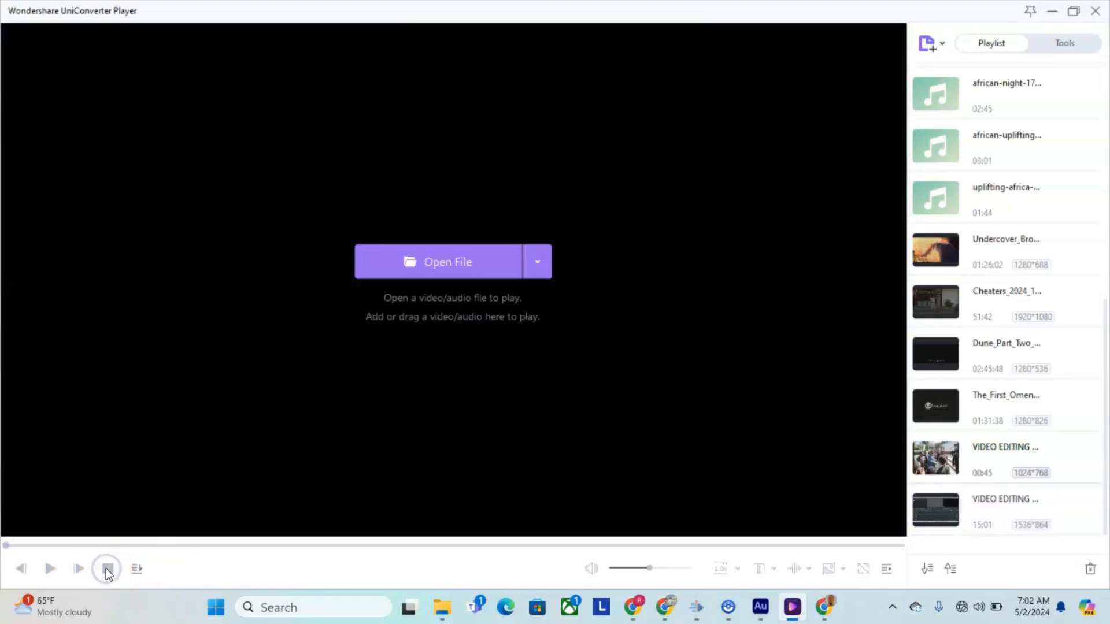
click(1056, 10)
mouse_move(768, 619)
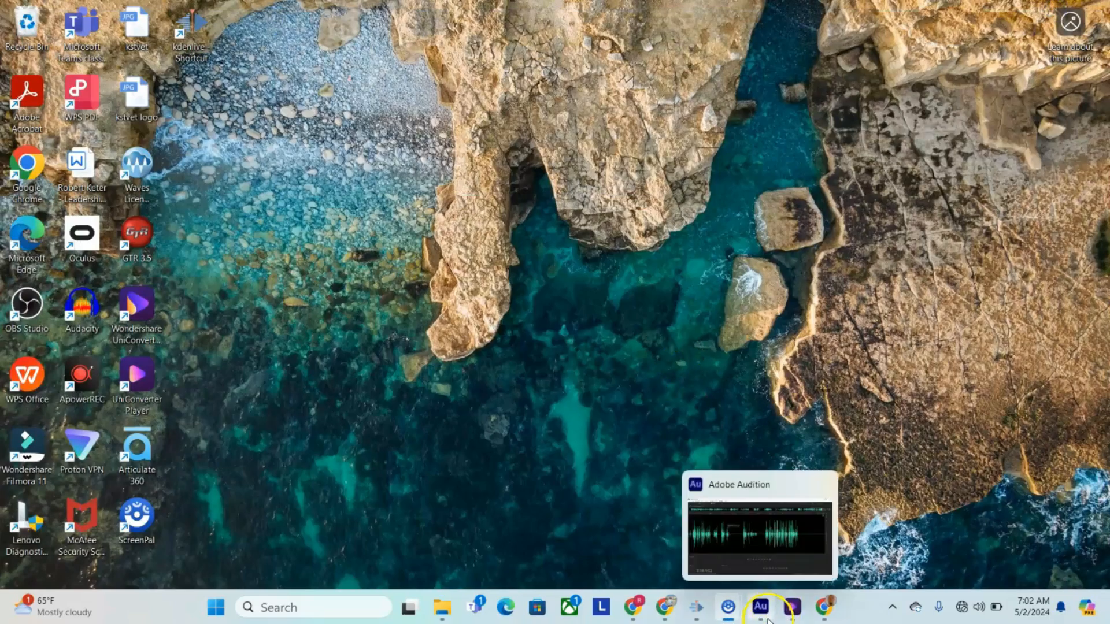
click(800, 614)
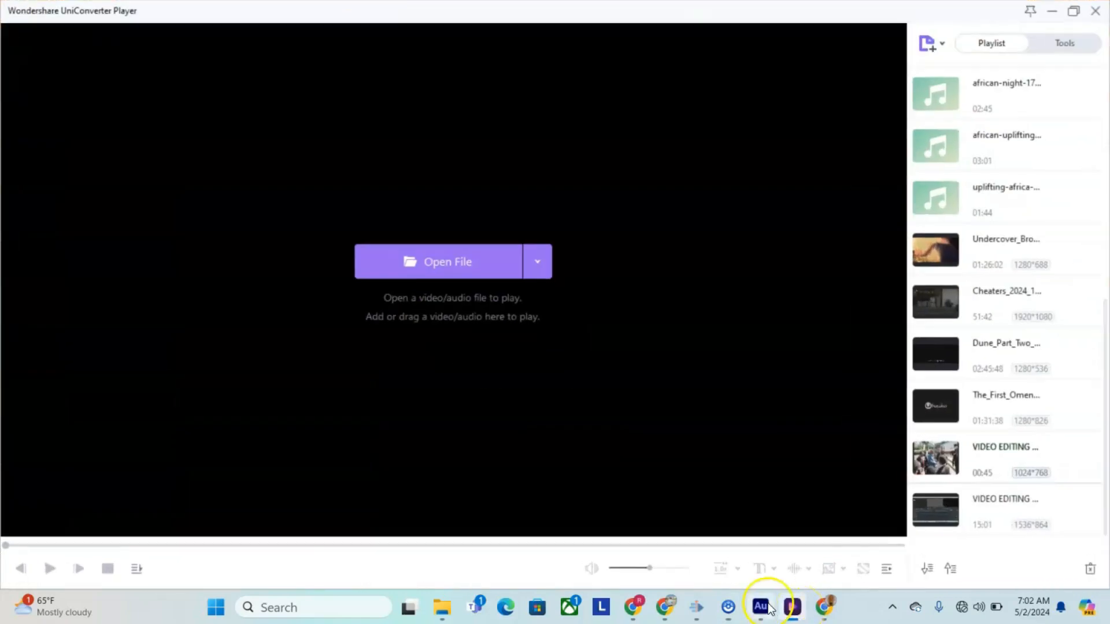
click(719, 612)
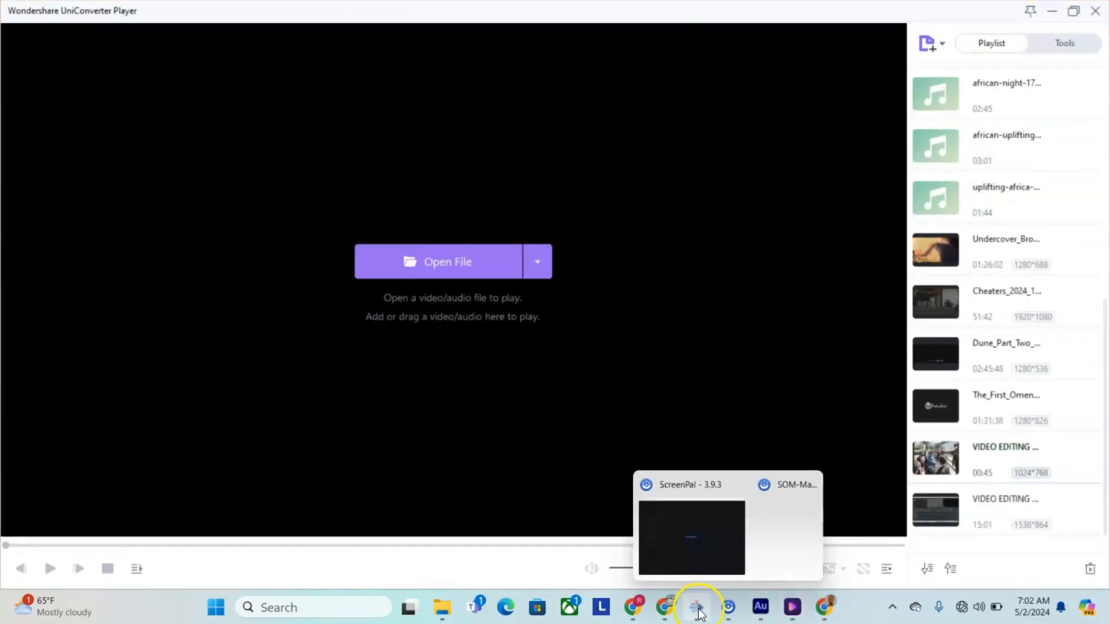
click(698, 608)
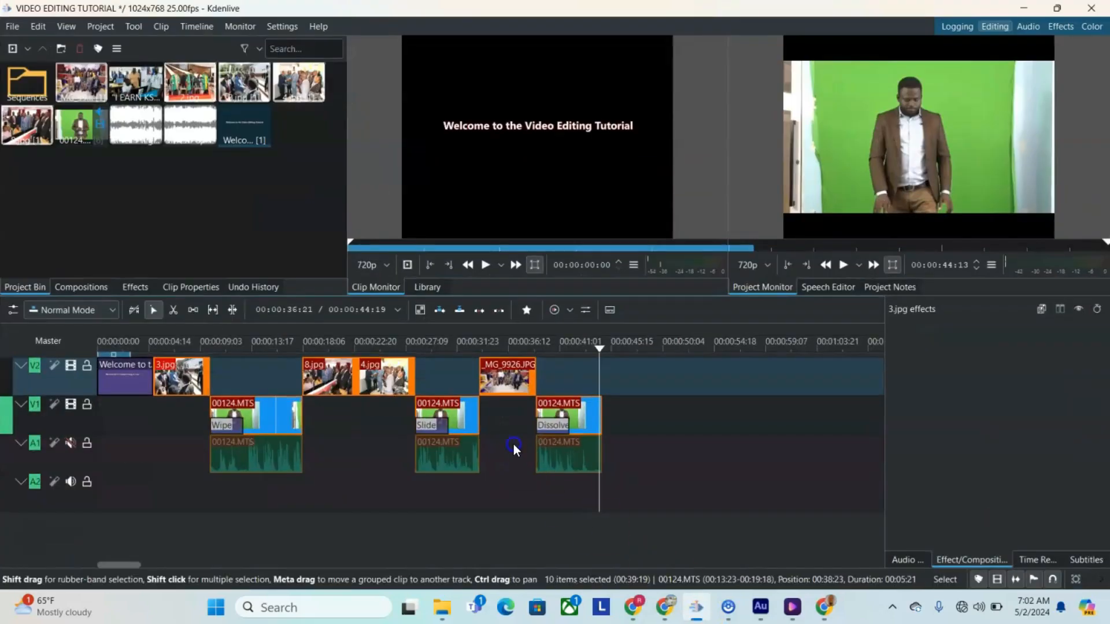